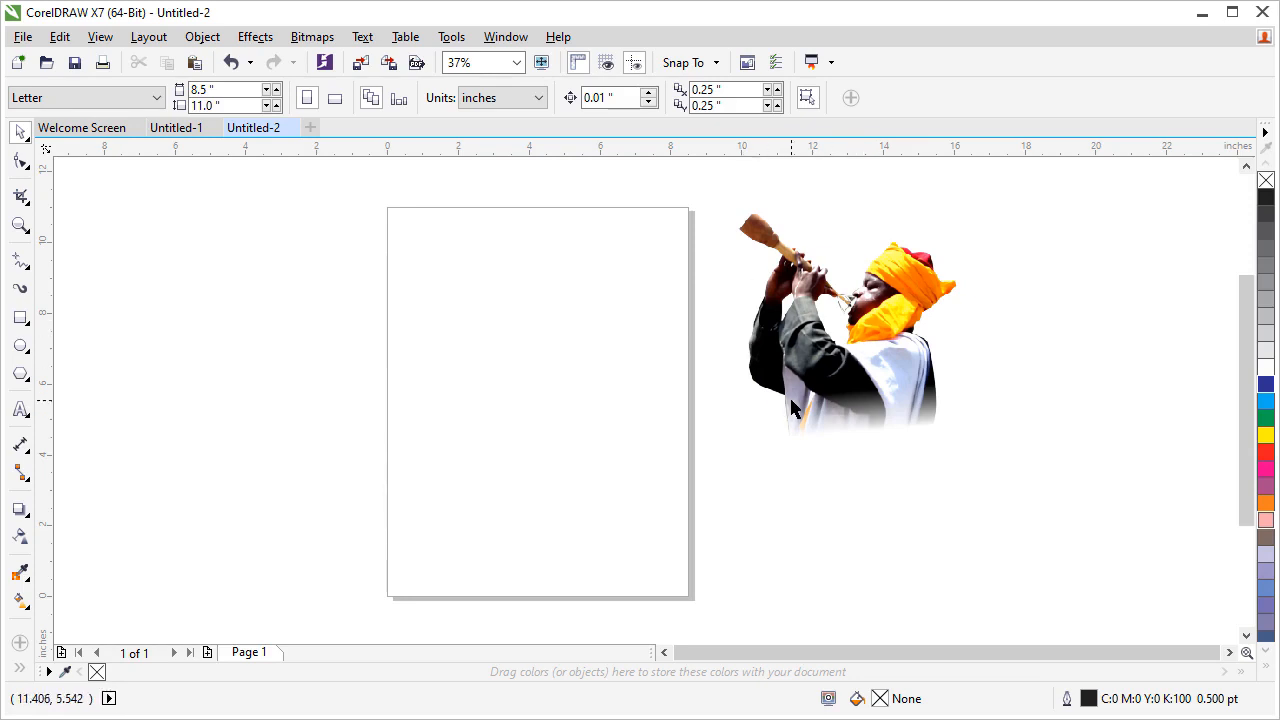
# - Draw a circle about 7.85 inches in diameter across the middle of the page
pyautogui.click(21, 346)
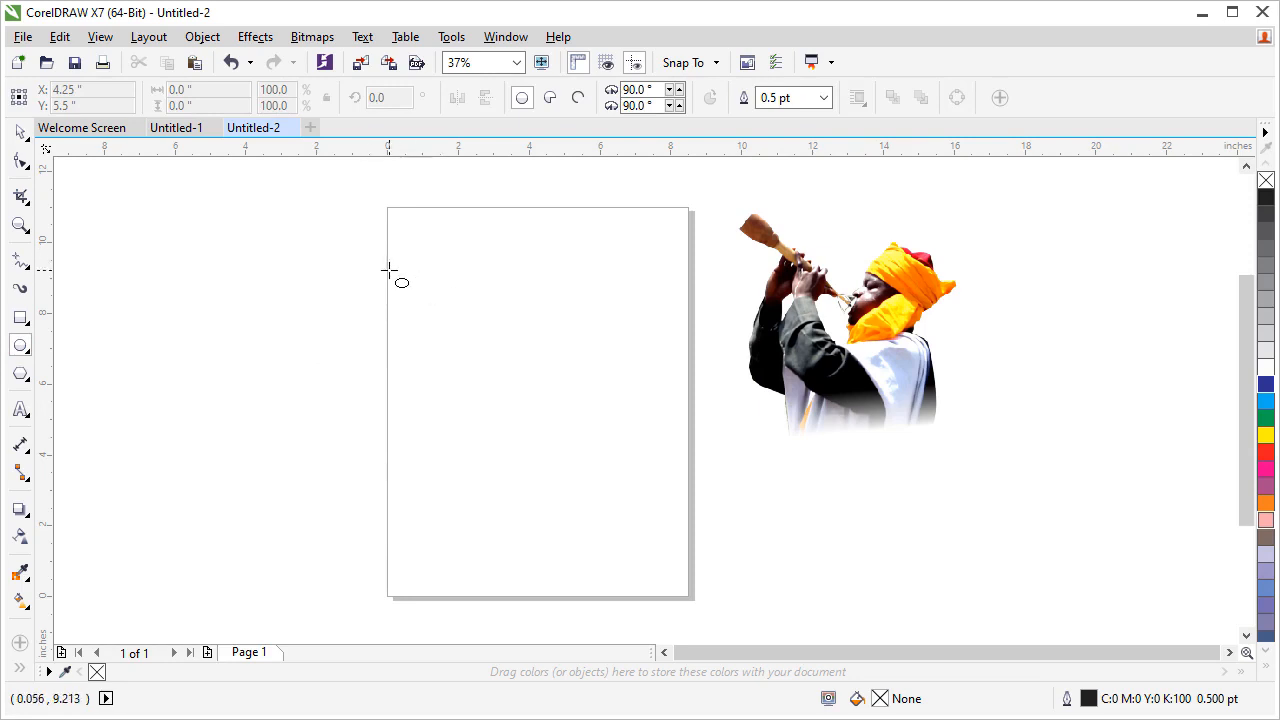
pyautogui.moveTo(415, 258); pyautogui.dragTo(691, 514)
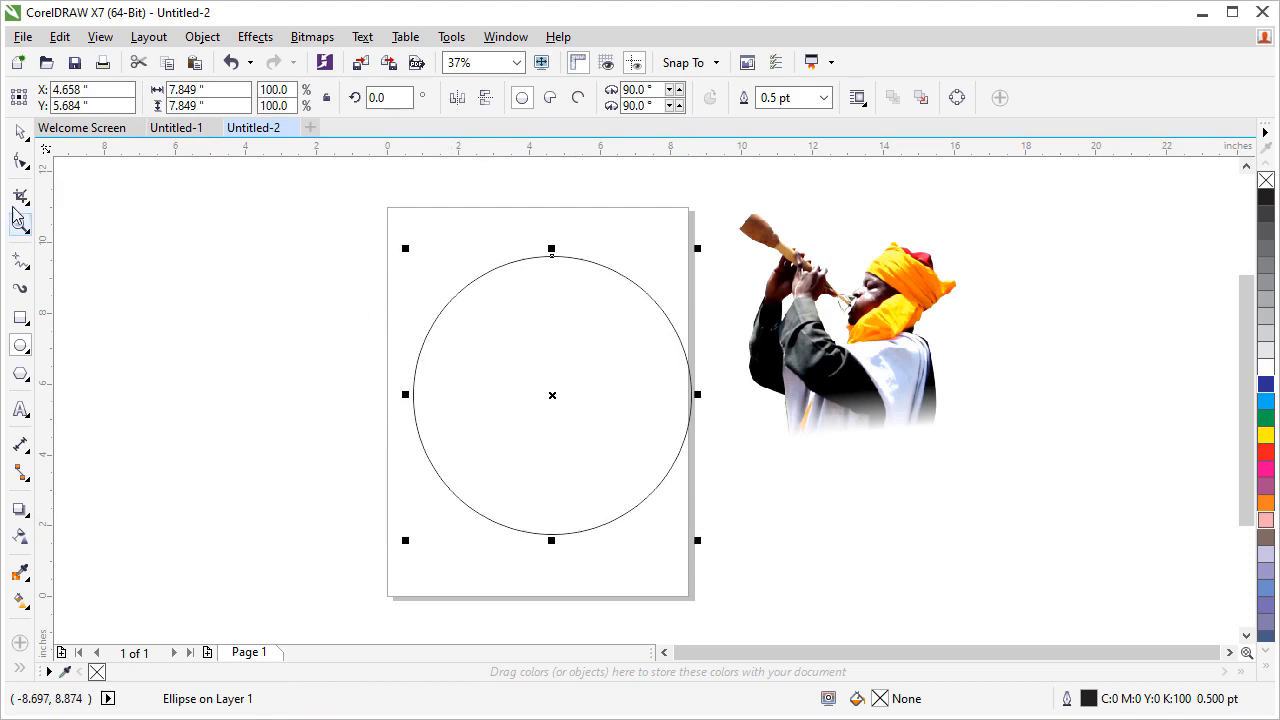
pyautogui.click(20, 132)
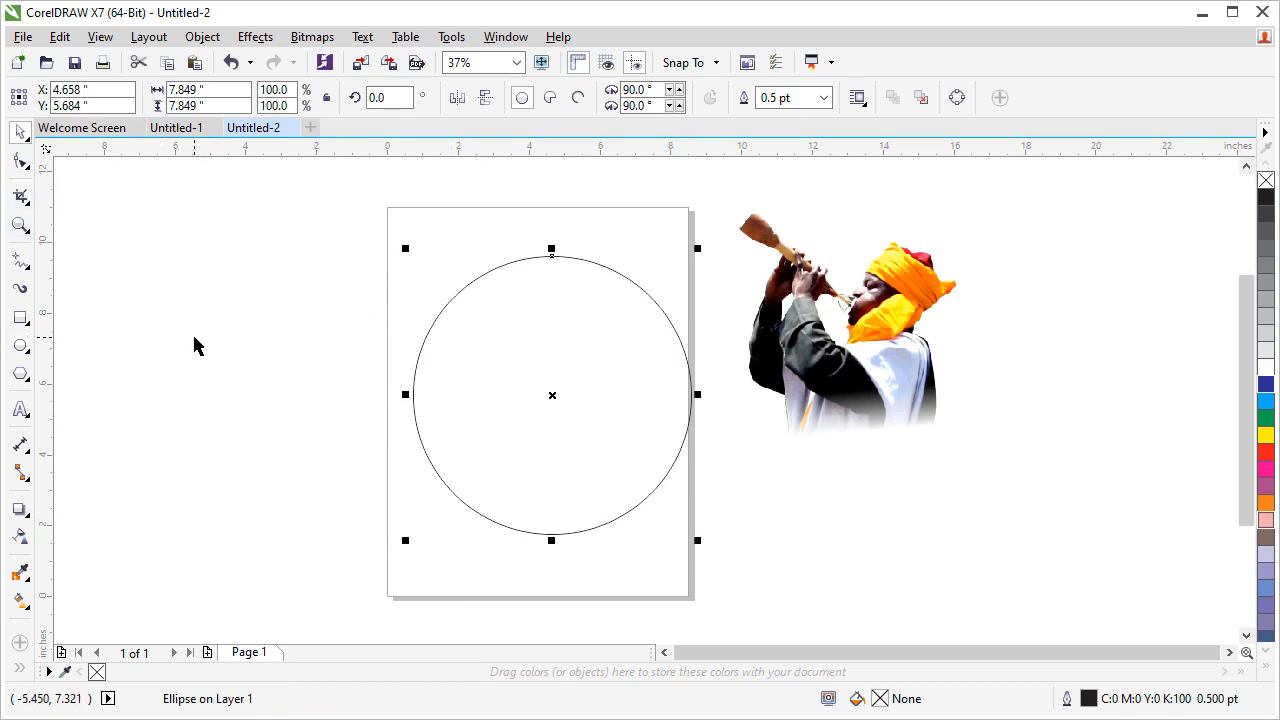
# - PowerClip the image of the man playing the horn inside the circle
pyautogui.click(825, 357)
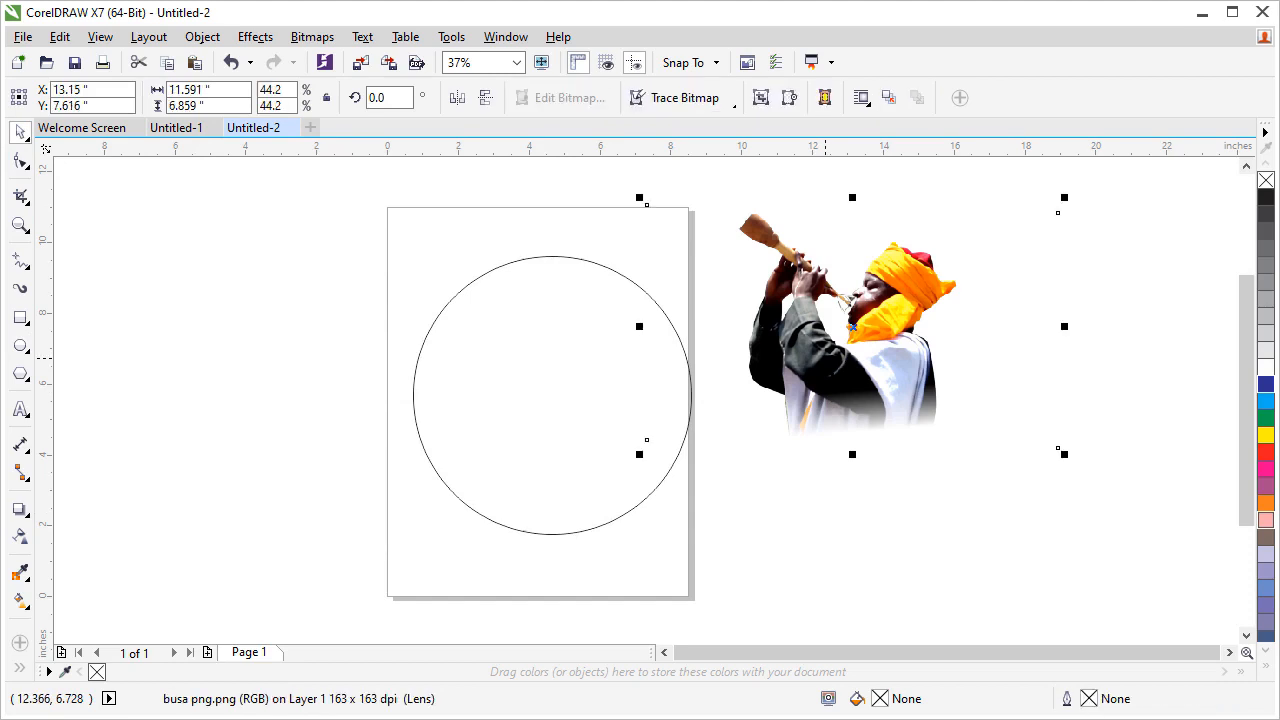
pyautogui.rightClick(828, 357)
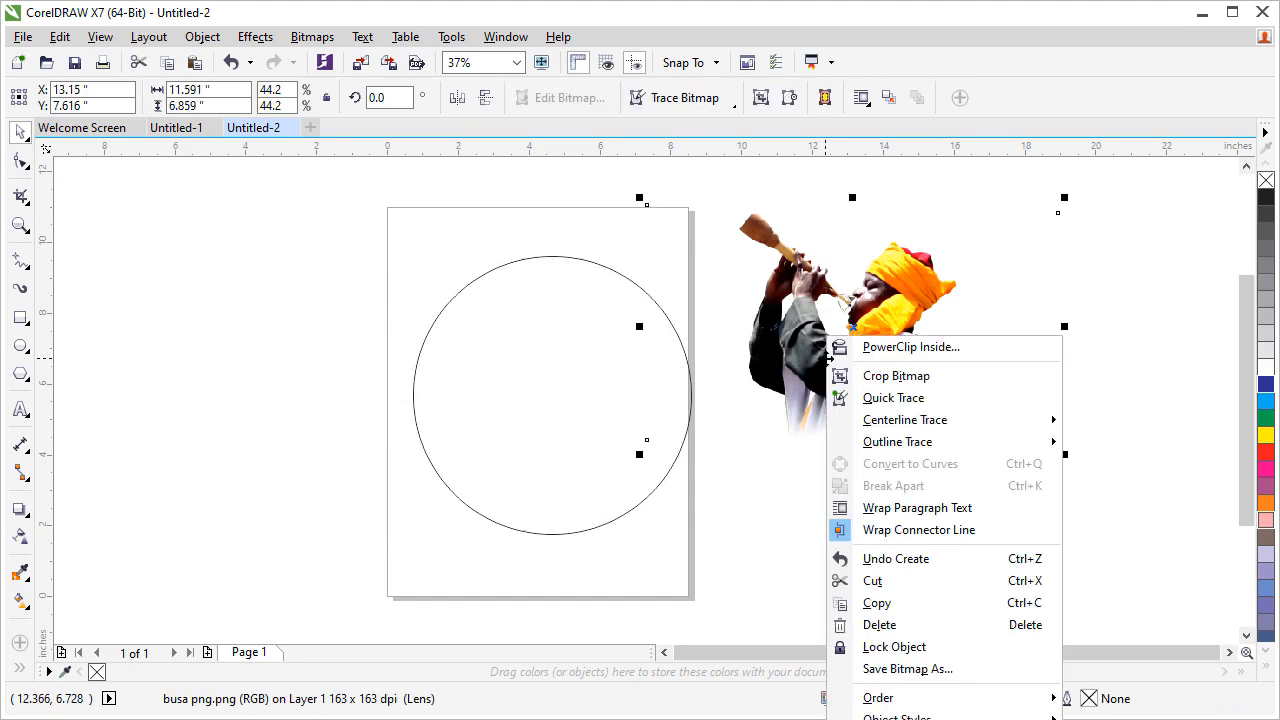
pyautogui.click(899, 347)
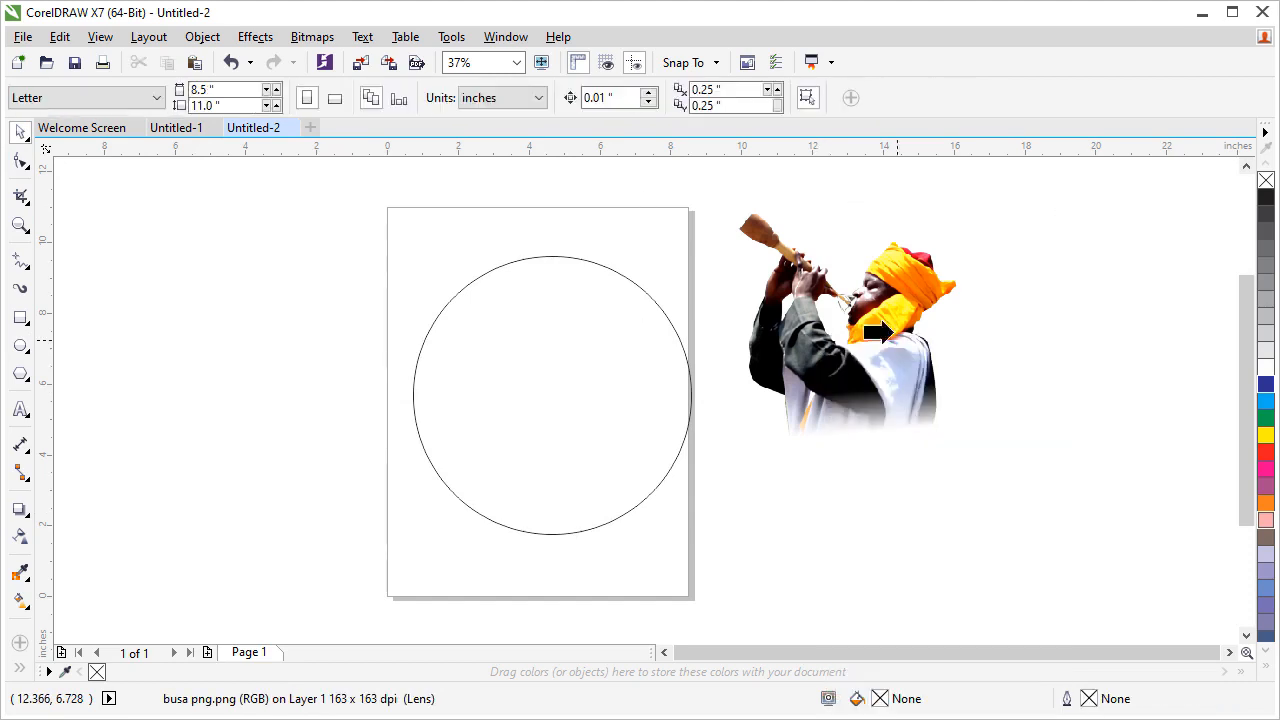
pyautogui.click(470, 368)
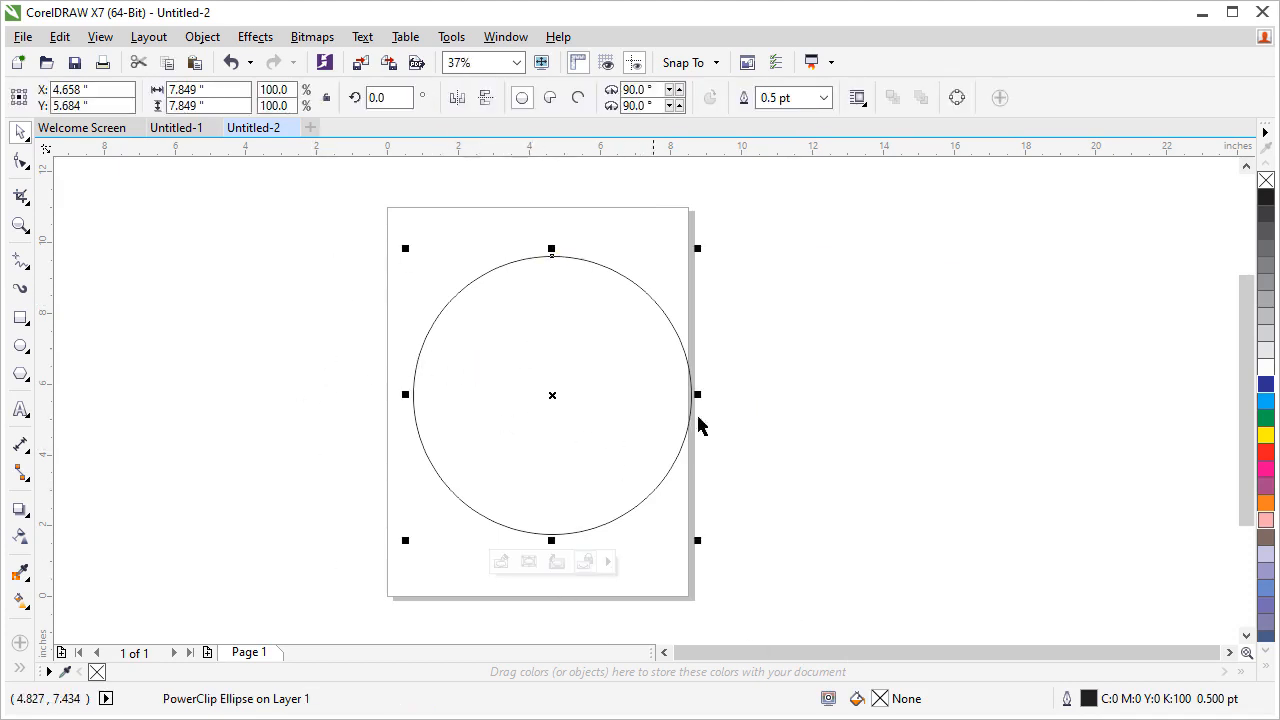
# - Edit the PowerClip contents to move the image to the middle of the circle, and finish editing
pyautogui.click(500, 566)
pyautogui.moveTo(845, 379); pyautogui.dragTo(583, 433)
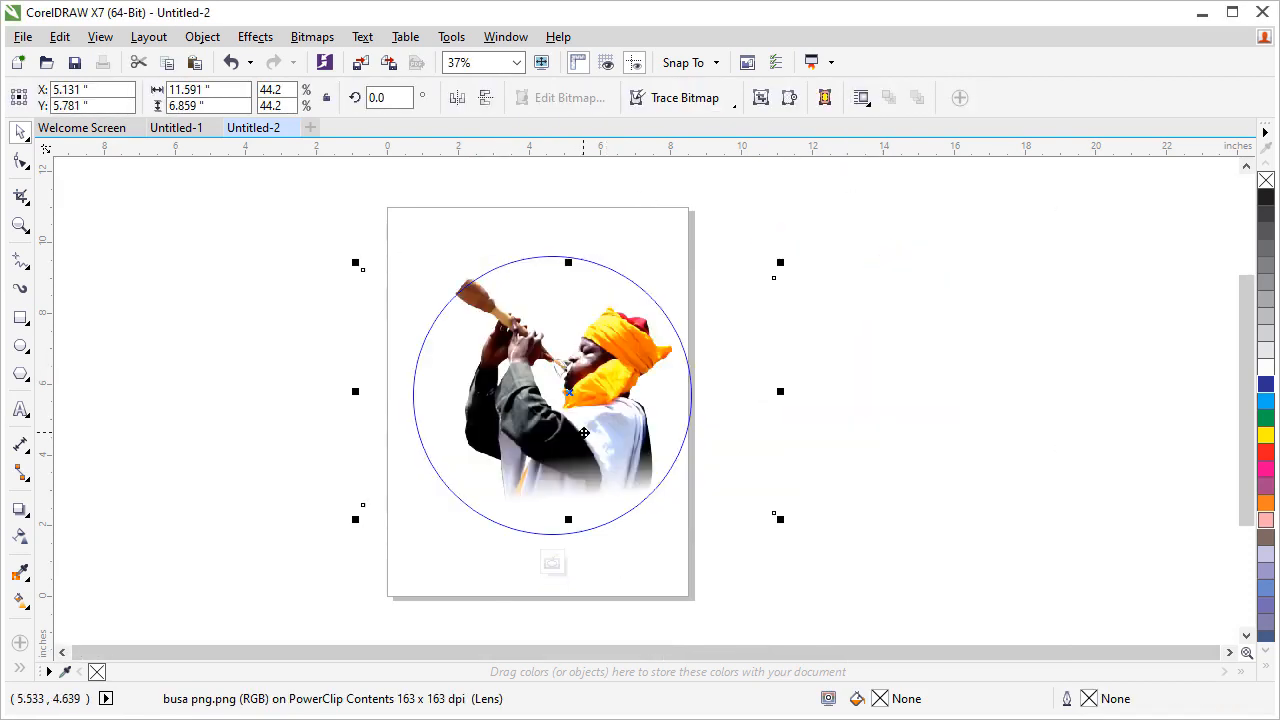
pyautogui.click(553, 563)
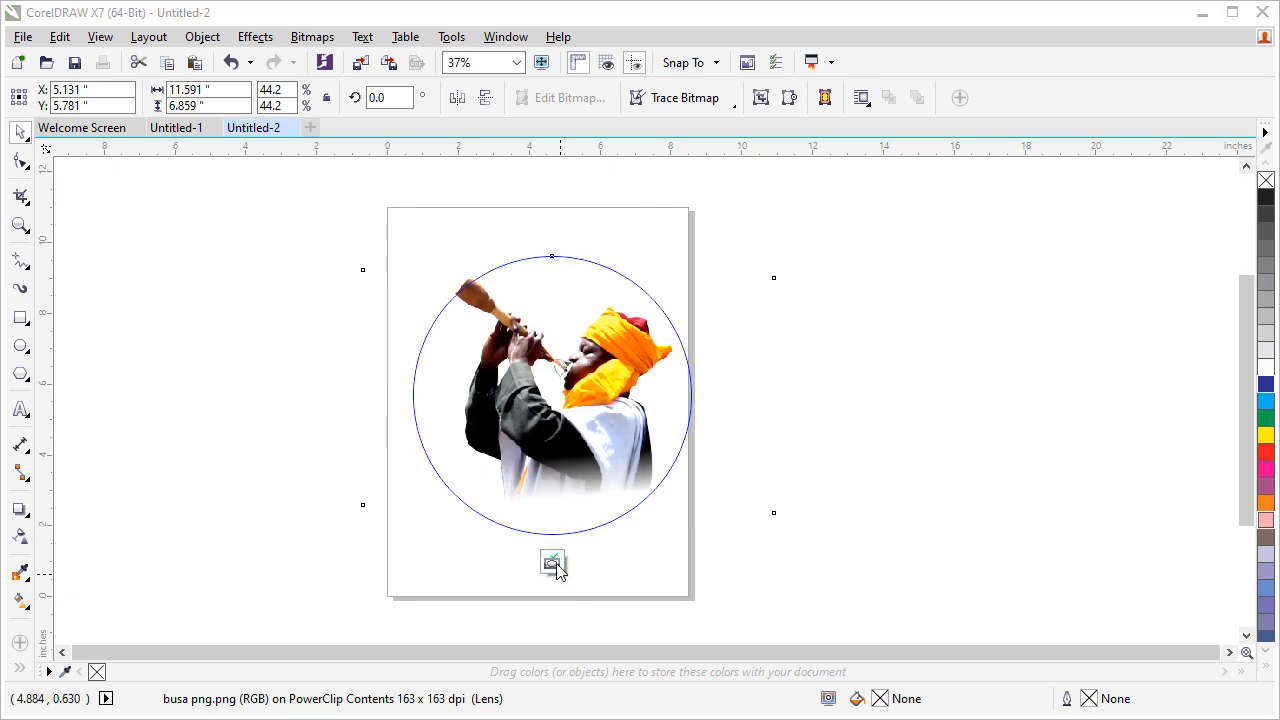
pyautogui.click(295, 449)
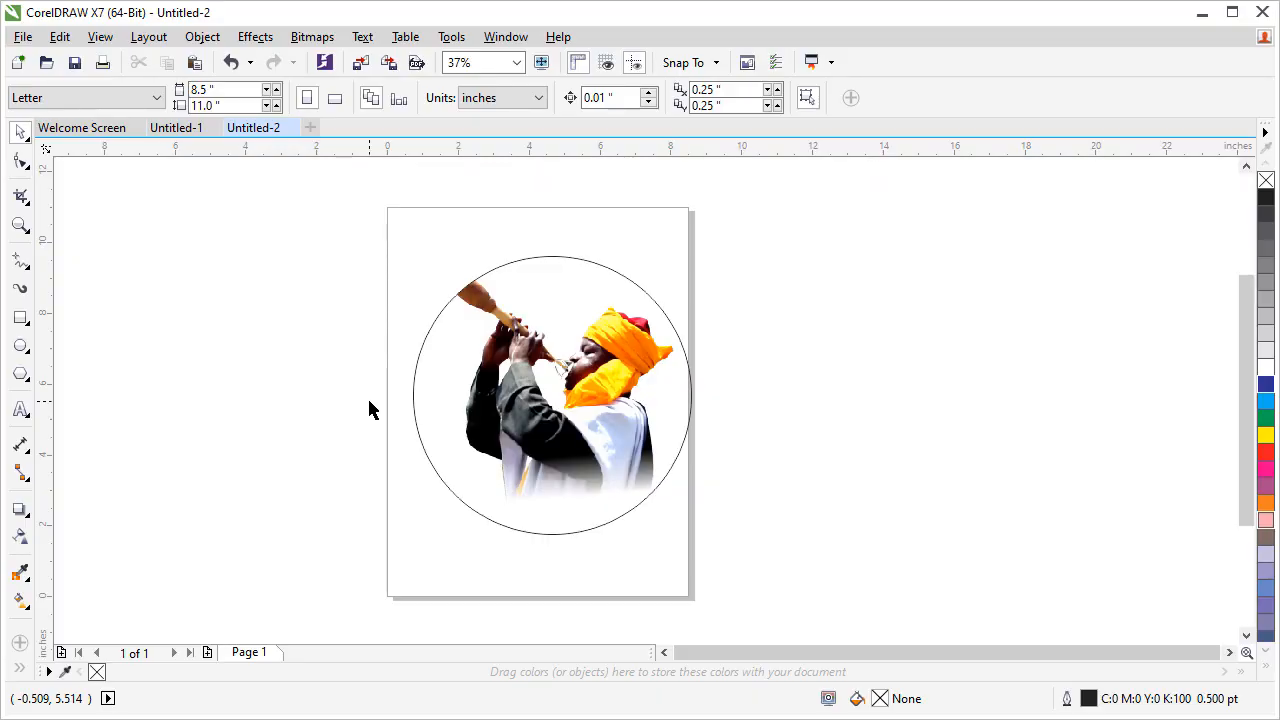
# - Within the PowerClip, enlarge the image to about 62% and move it so the horn and turban extend above the circle, and finish editing
pyautogui.click(540, 366)
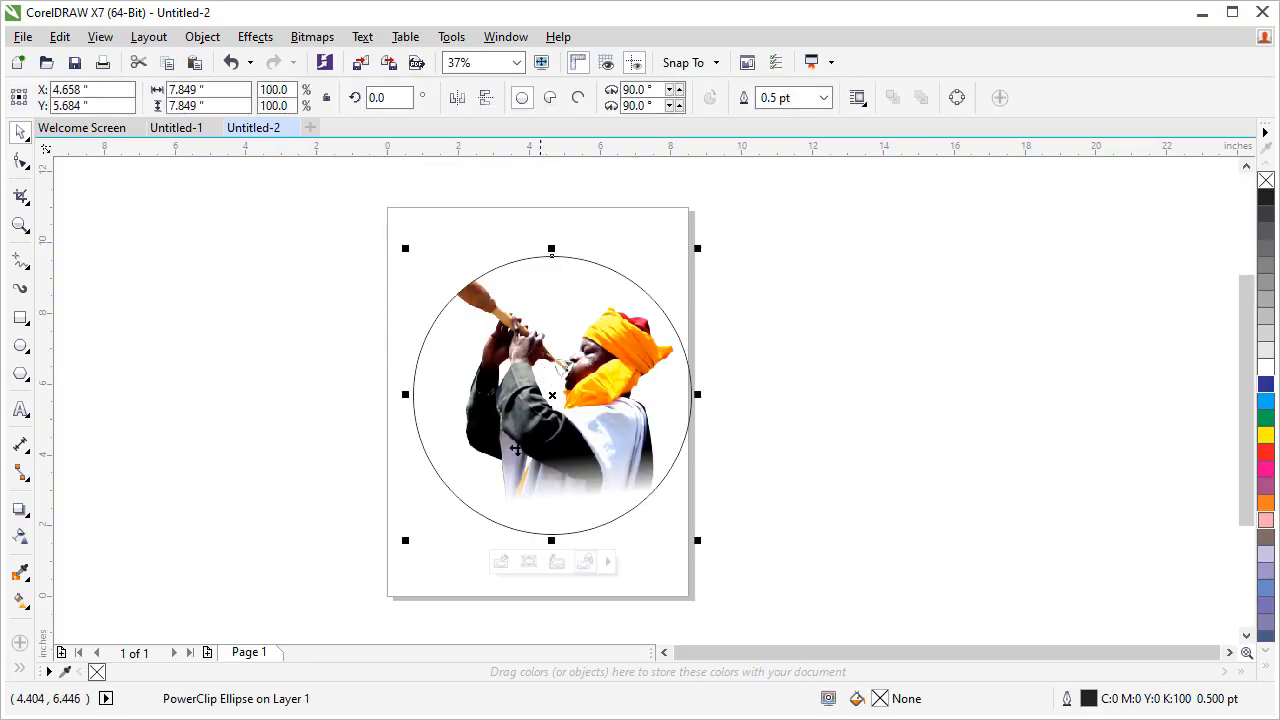
pyautogui.click(499, 563)
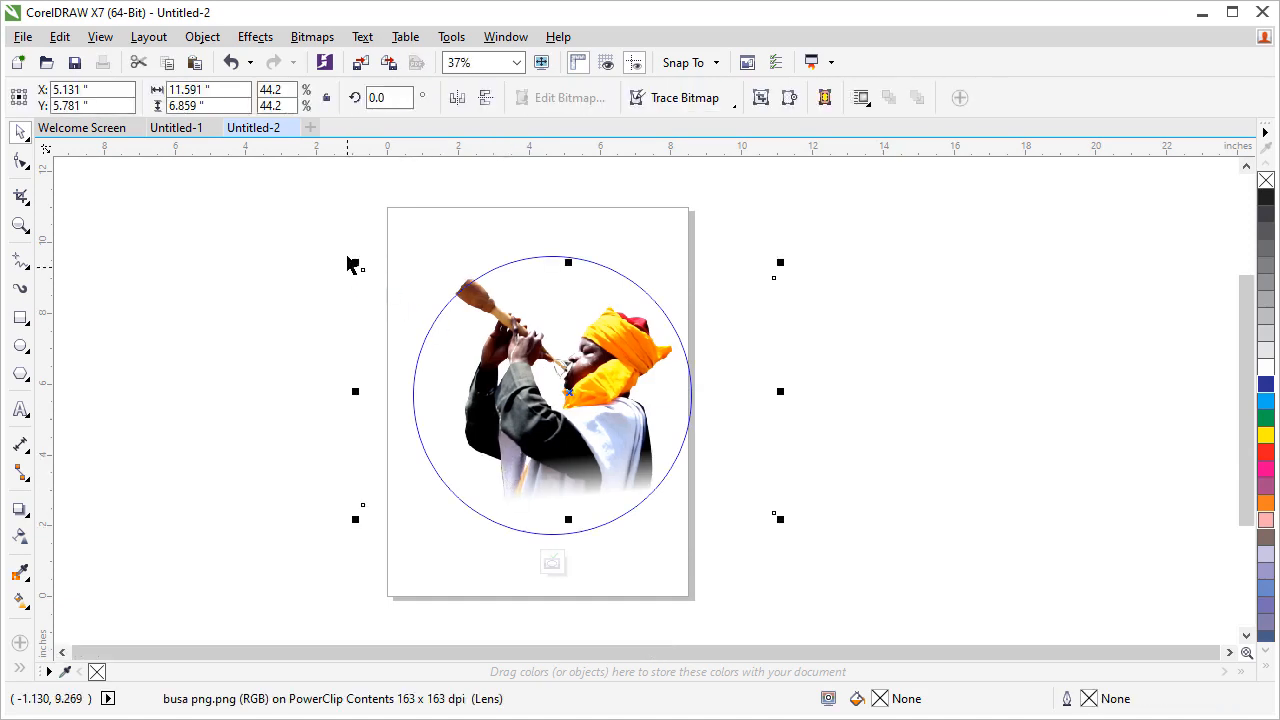
pyautogui.moveTo(356, 265); pyautogui.dragTo(222, 194)
pyautogui.moveTo(533, 352)
pyautogui.mouseDown()
pyautogui.moveTo(536, 370)
pyautogui.moveTo(556, 343)
pyautogui.mouseUp()
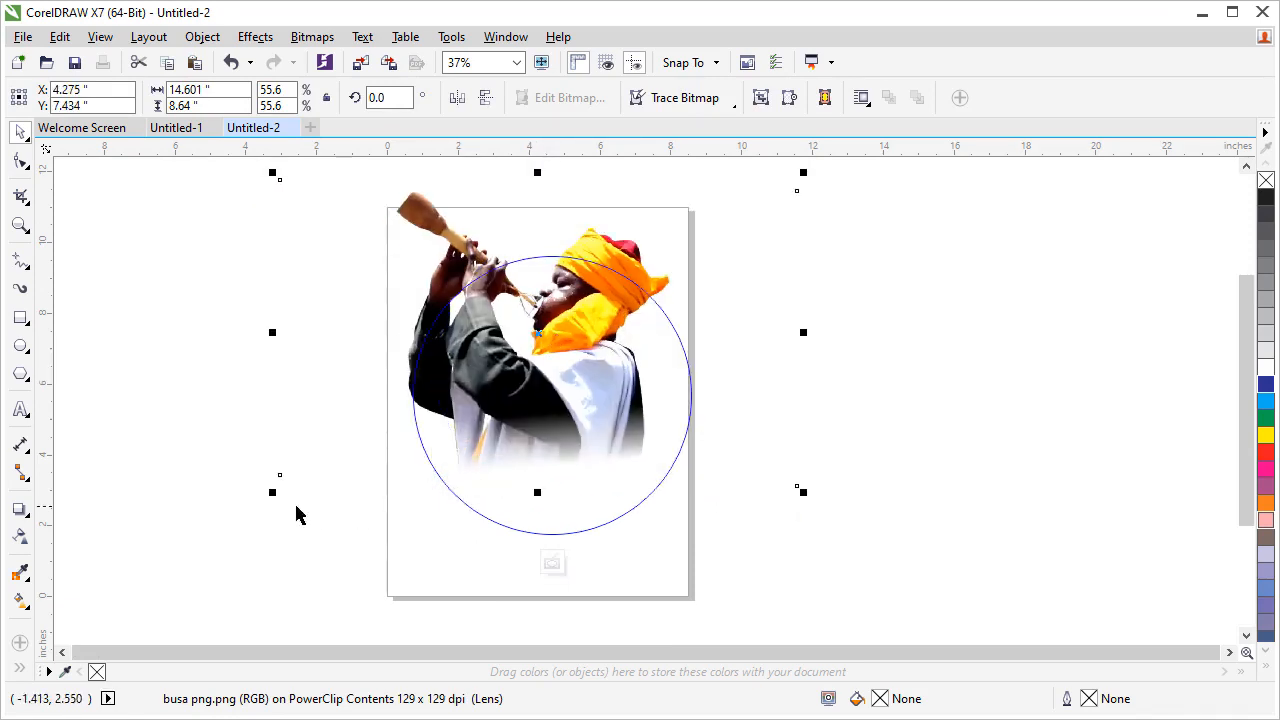
pyautogui.moveTo(271, 493); pyautogui.dragTo(212, 528)
pyautogui.moveTo(499, 440); pyautogui.dragTo(510, 403)
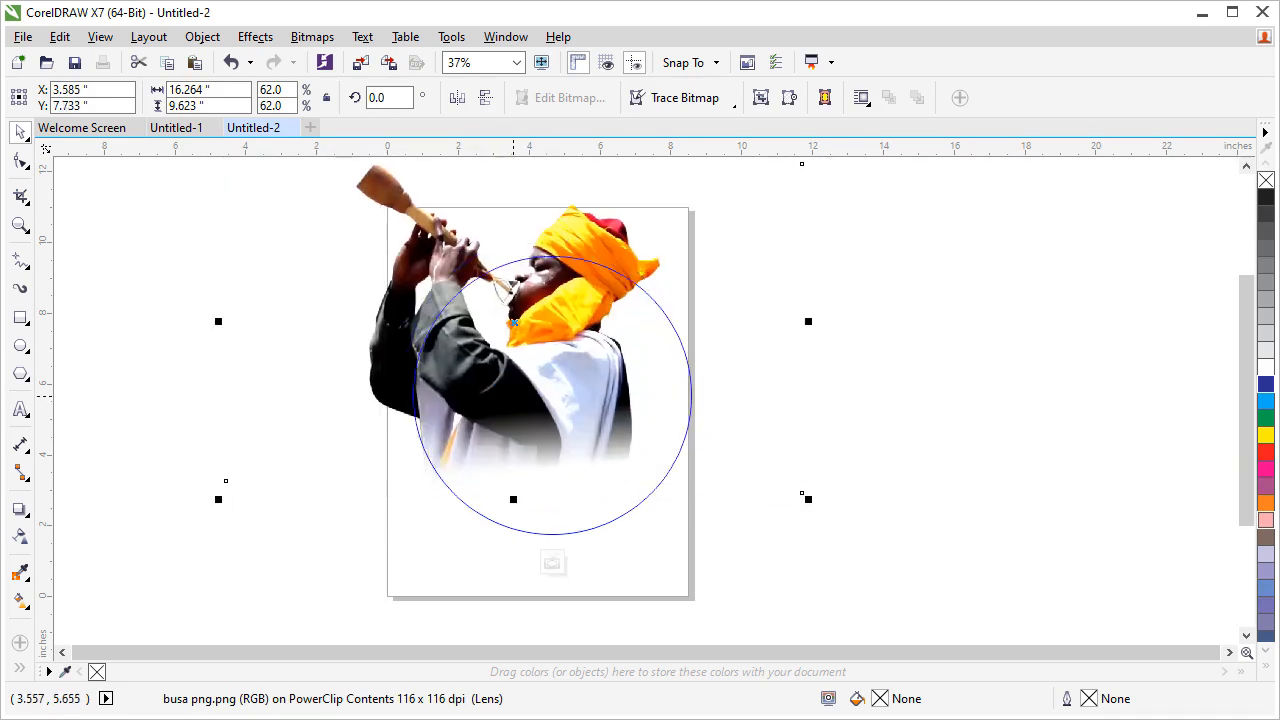
pyautogui.moveTo(513, 322); pyautogui.dragTo(526, 322)
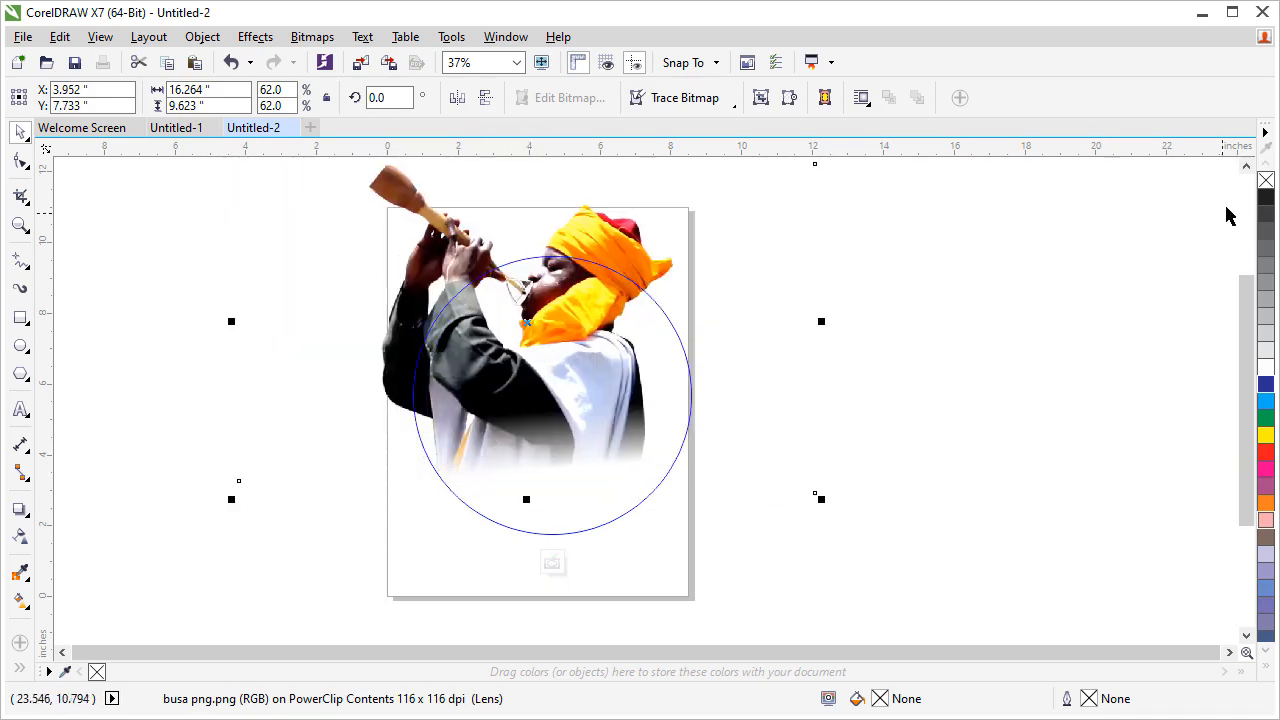
pyautogui.click(1246, 166)
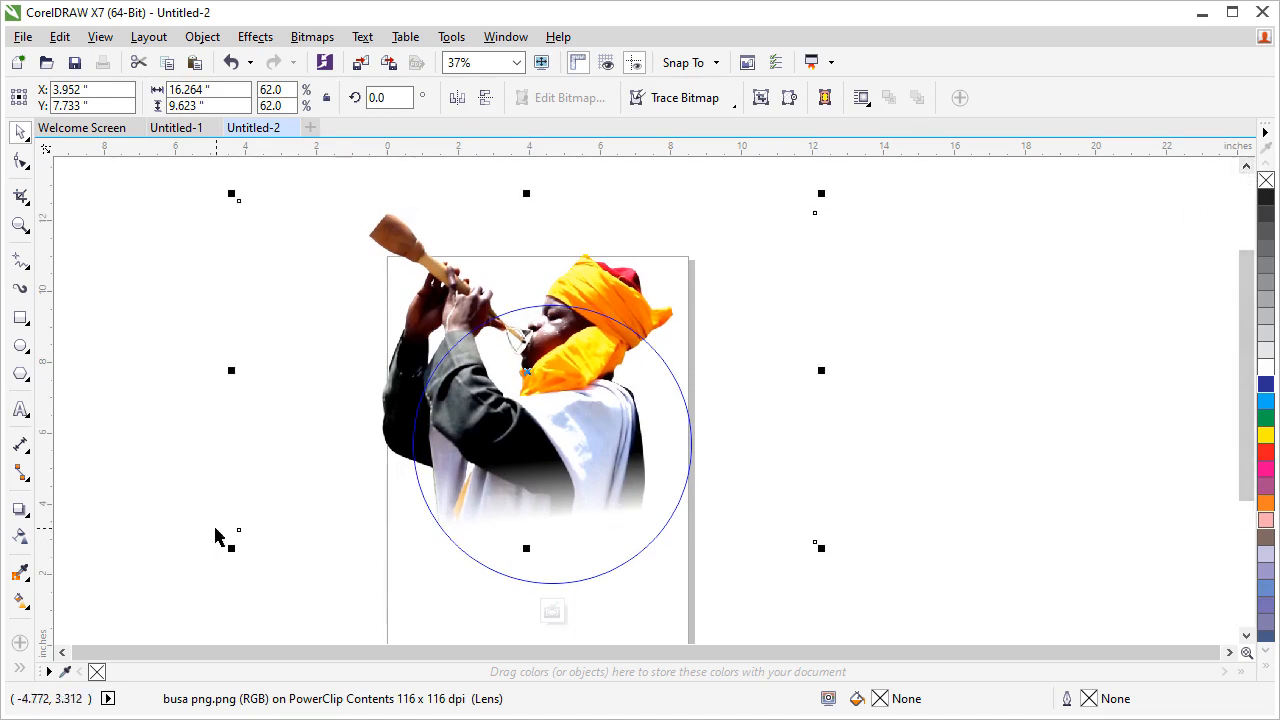
pyautogui.click(552, 610)
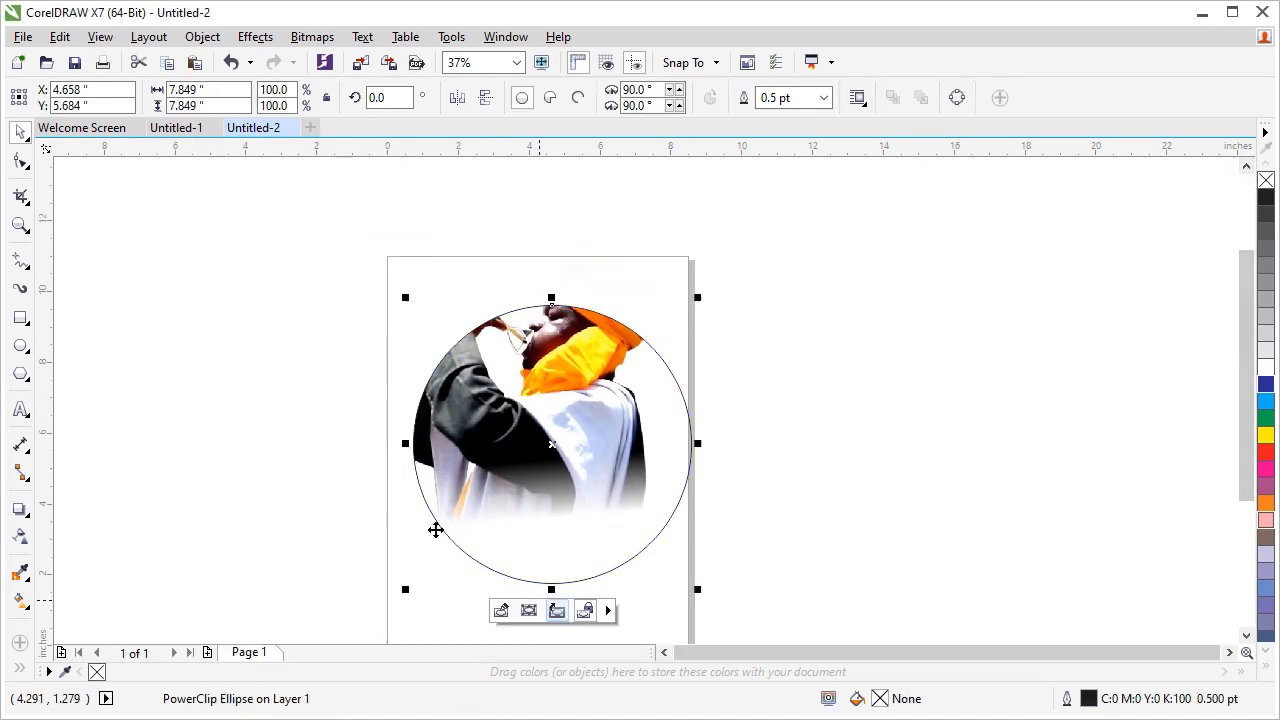
pyautogui.click(257, 430)
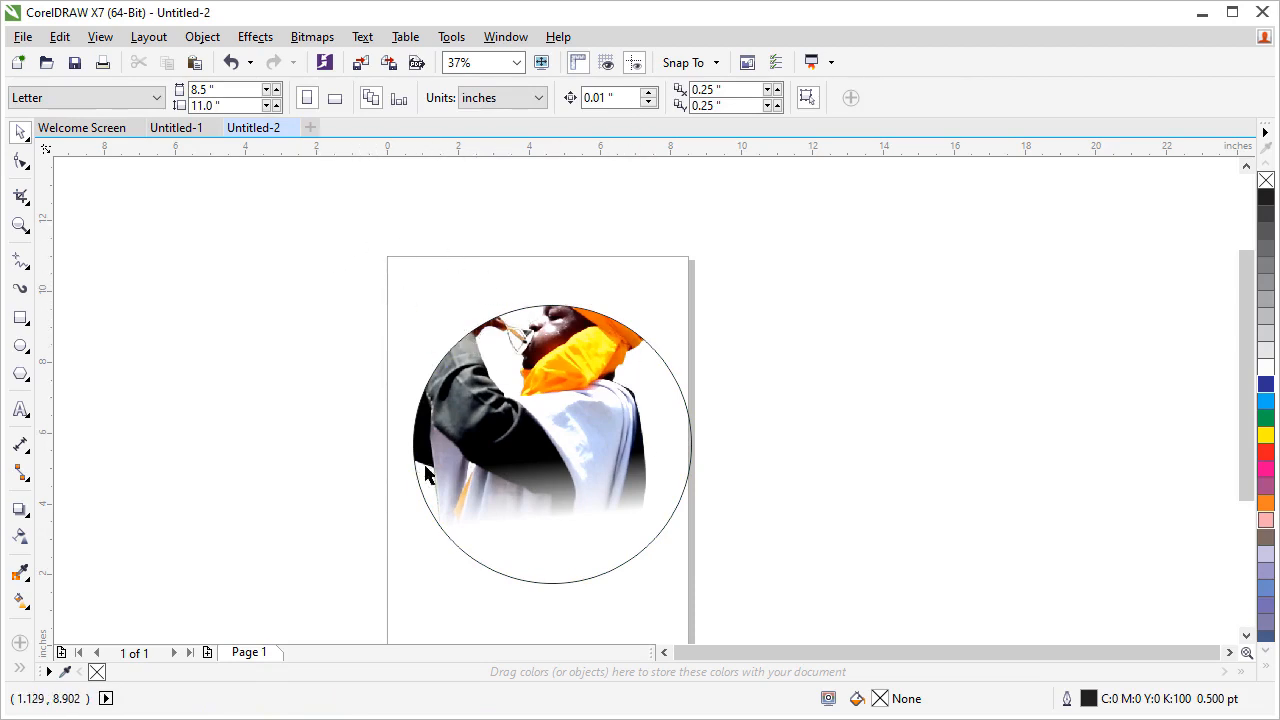
# - Copy the image from the PowerClip contents, finish editing, and paste the copy in place over the clipped circle
pyautogui.click(517, 470)
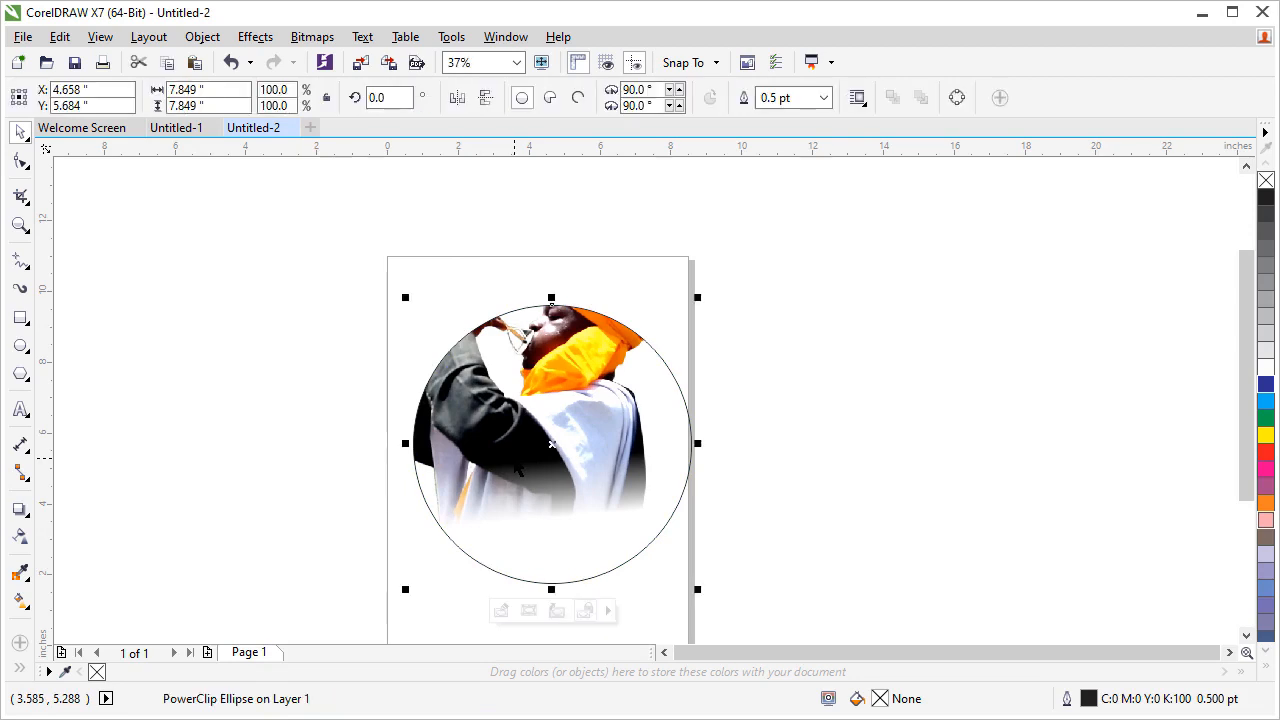
pyautogui.click(500, 614)
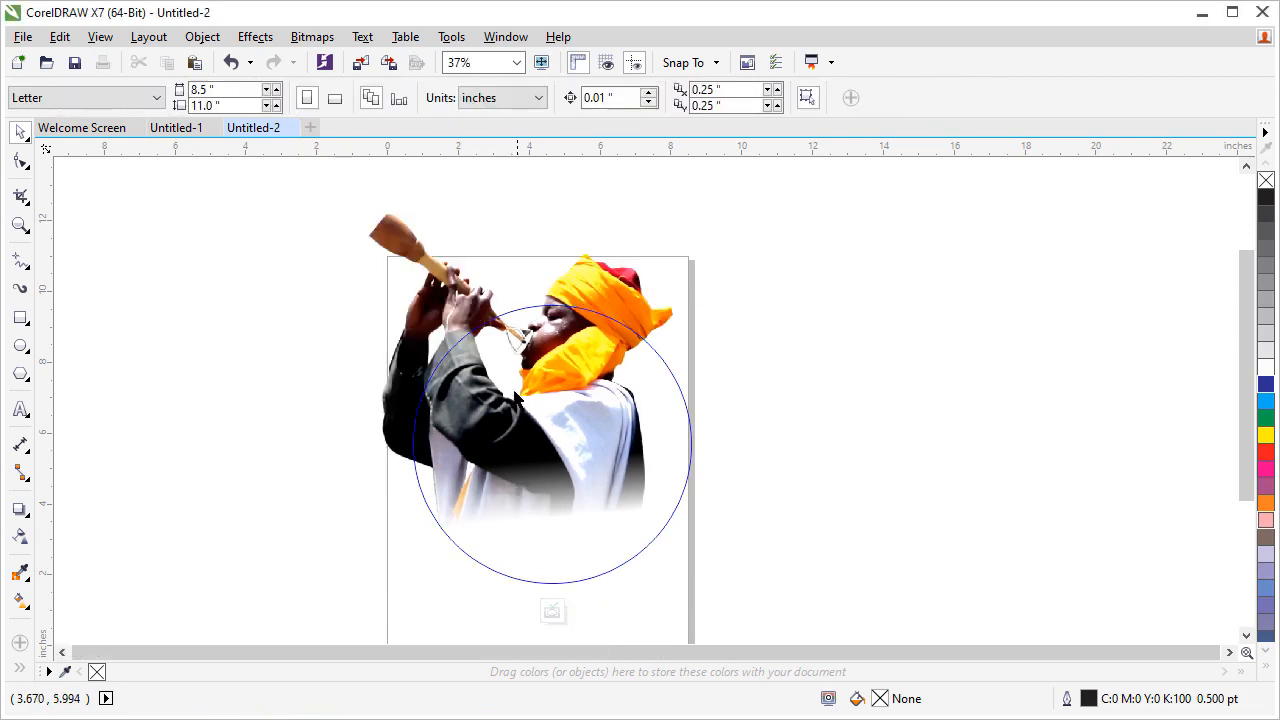
pyautogui.click(443, 278)
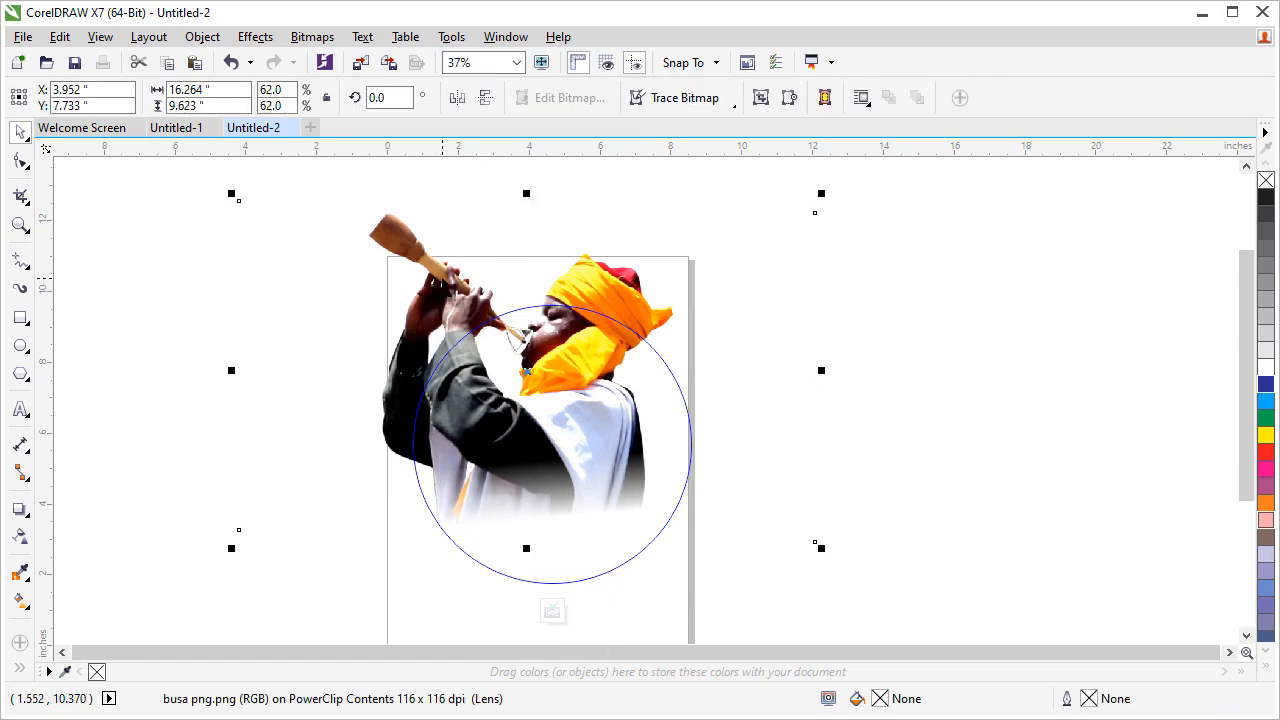
pyautogui.rightClick(443, 278)
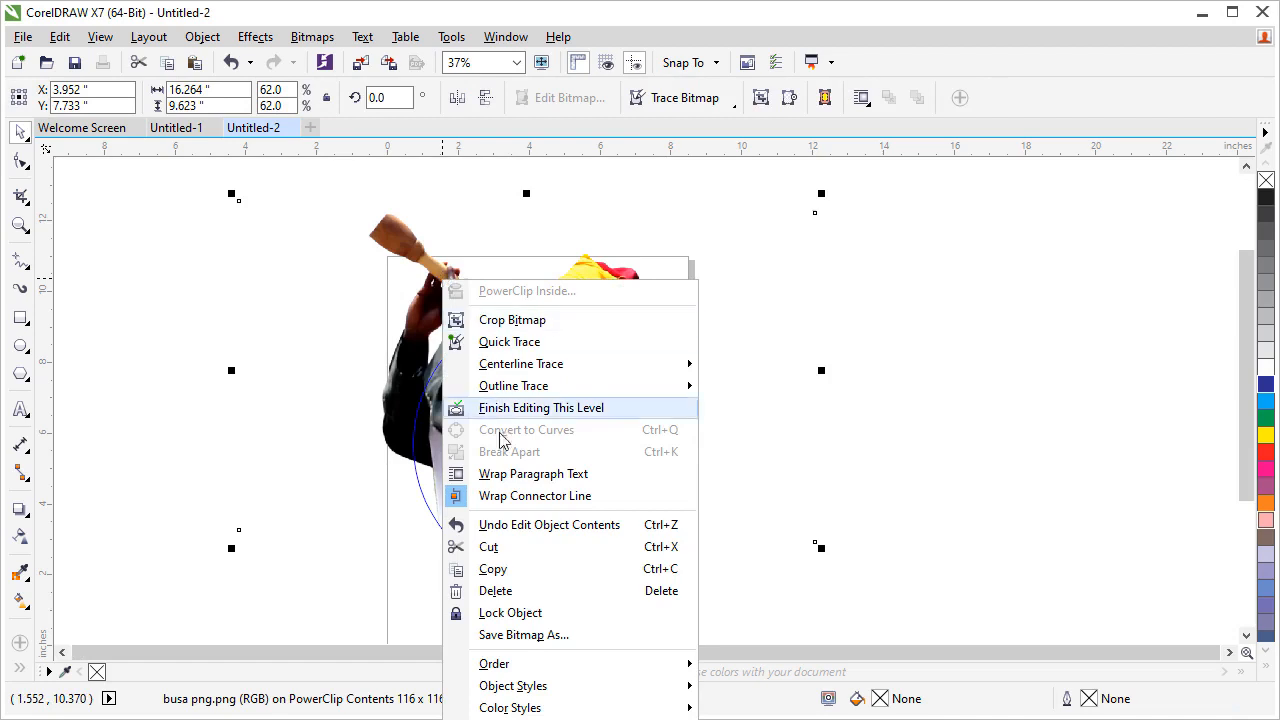
pyautogui.click(497, 570)
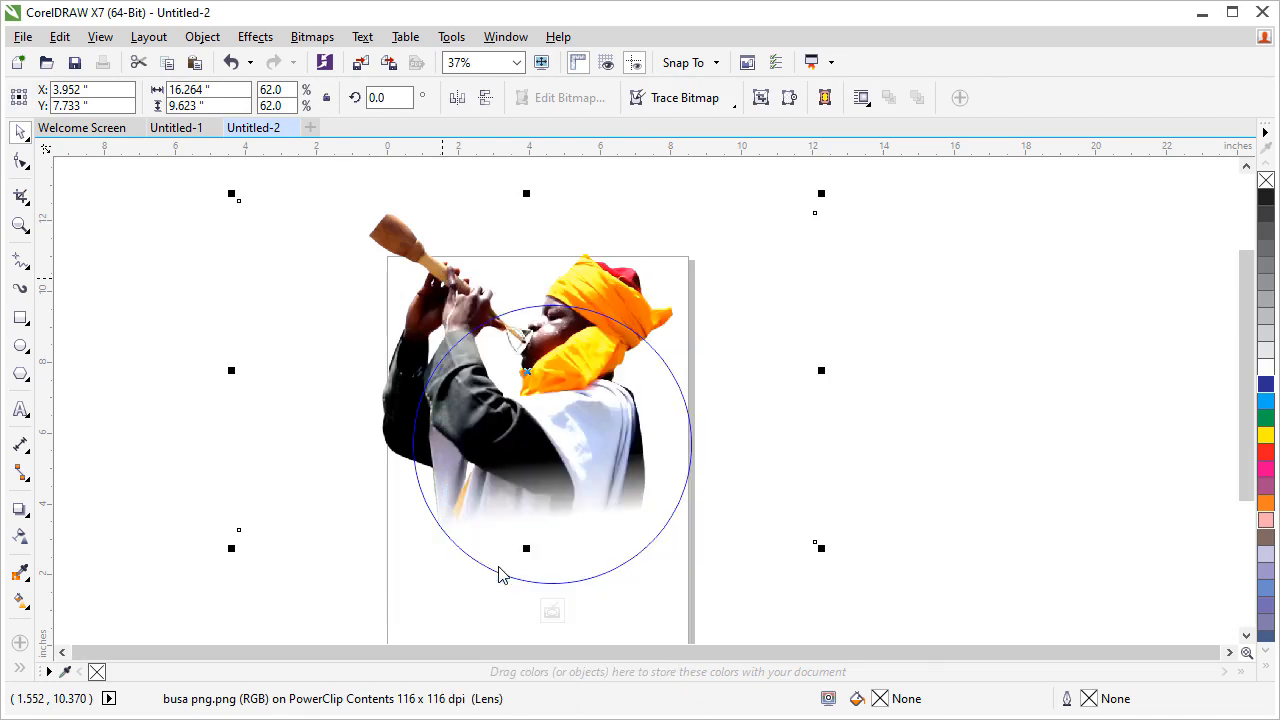
pyautogui.click(553, 613)
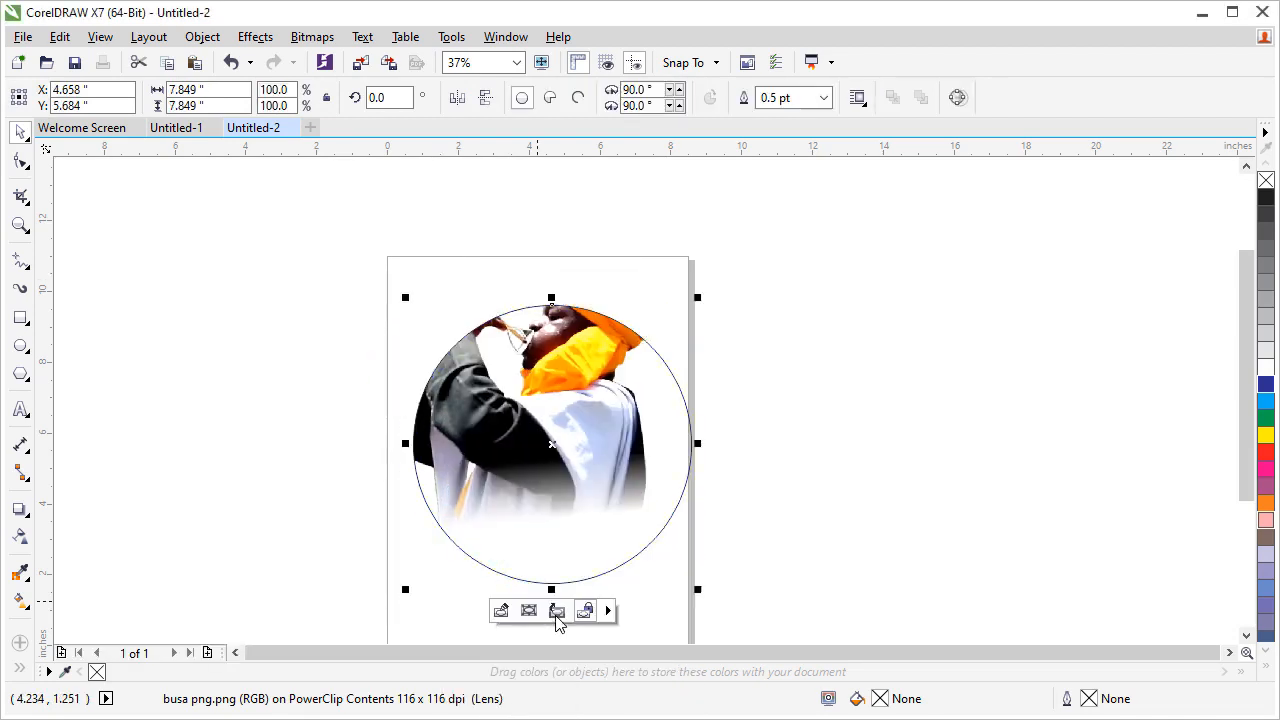
pyautogui.rightClick(295, 378)
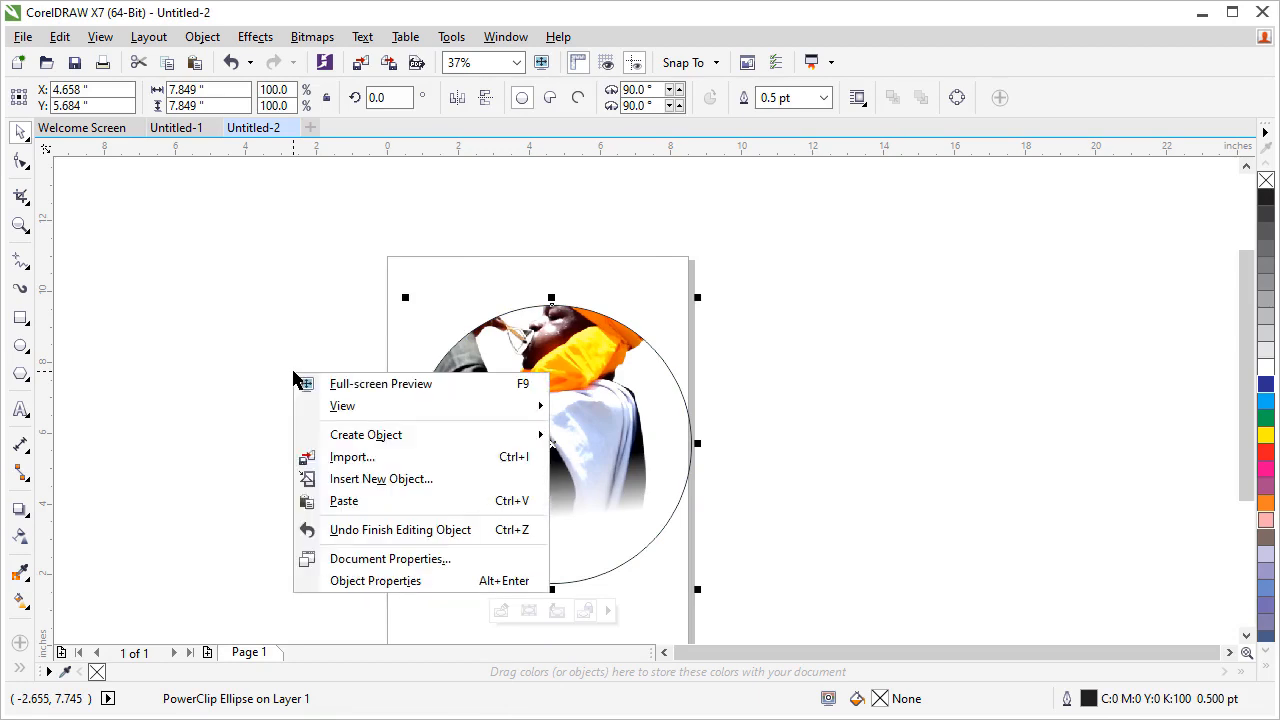
pyautogui.click(344, 500)
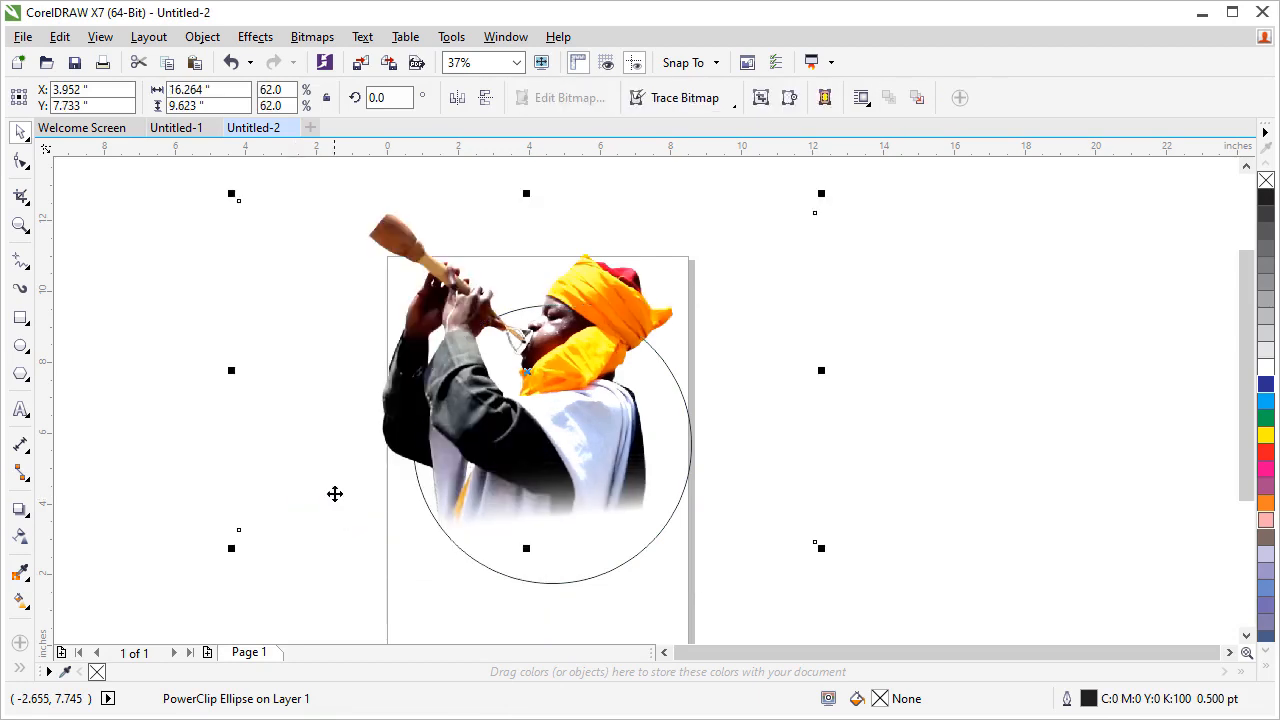
pyautogui.click(128, 382)
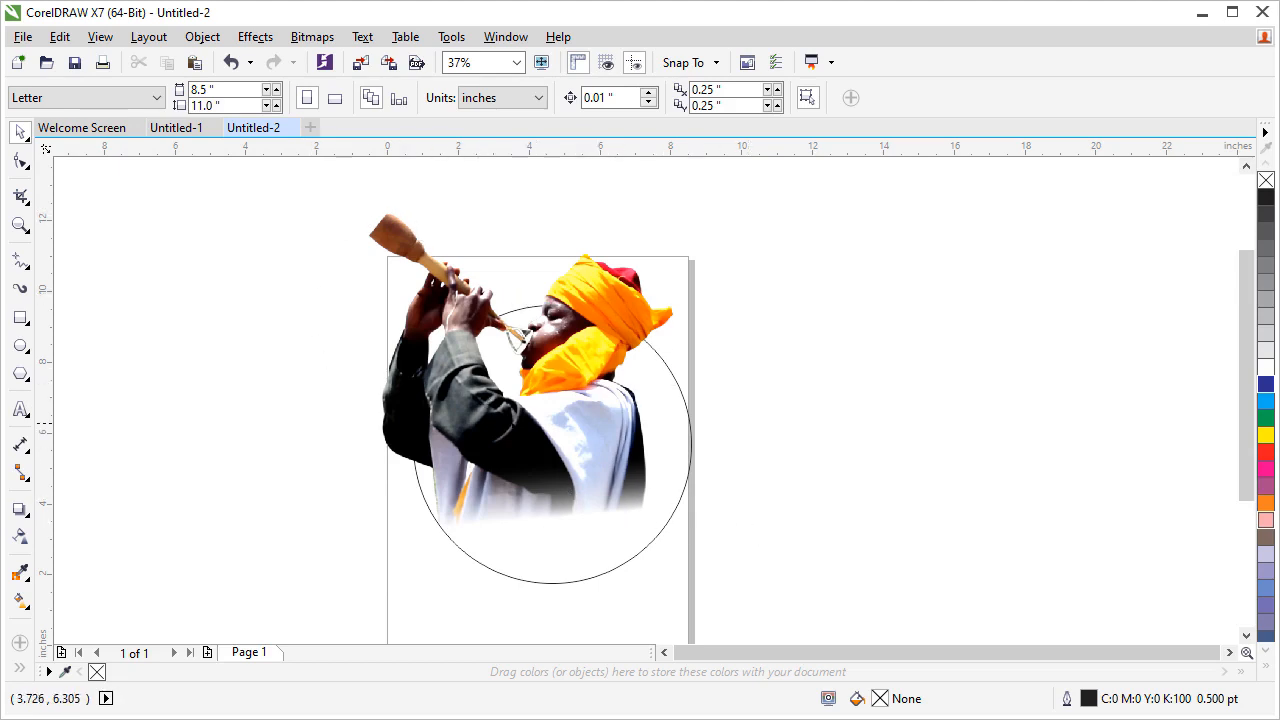
# - Crop the pasted copy with the Shape tool by raising its lower edge to just below the scarf, about 5.98 inches high overall
pyautogui.click(512, 427)
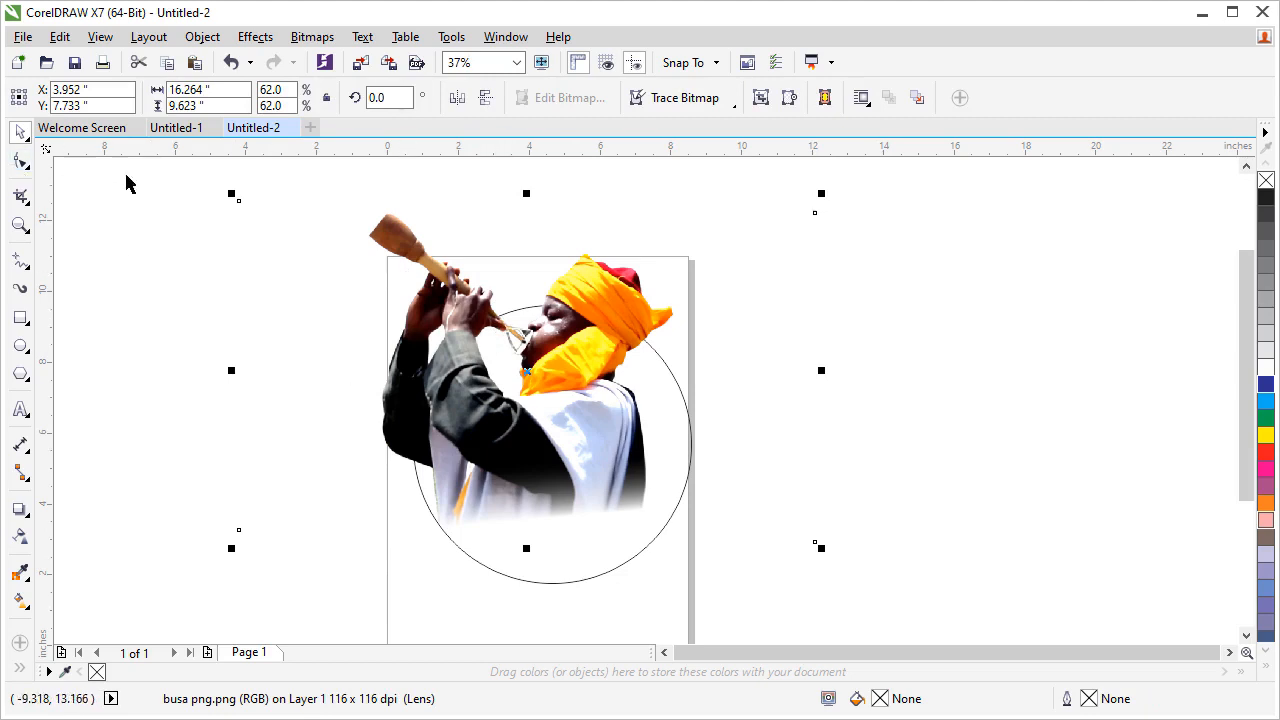
pyautogui.click(18, 164)
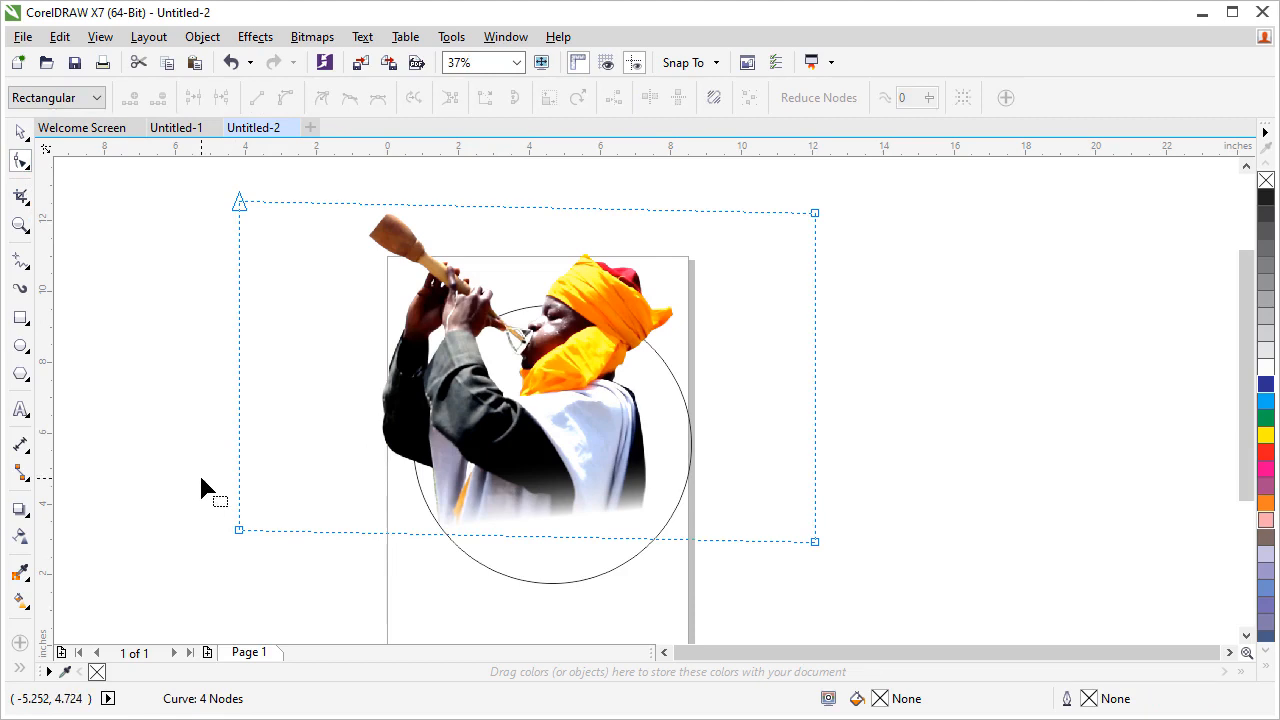
pyautogui.moveTo(830, 543); pyautogui.dragTo(811, 414)
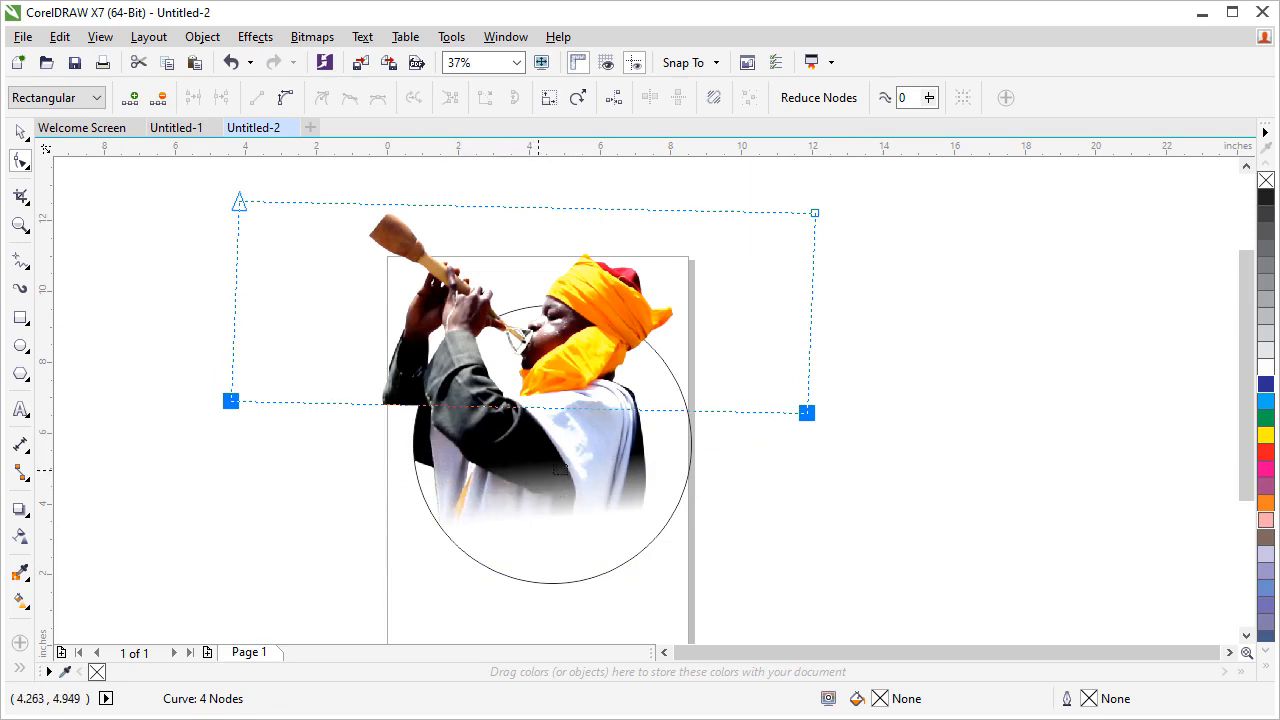
pyautogui.click(21, 133)
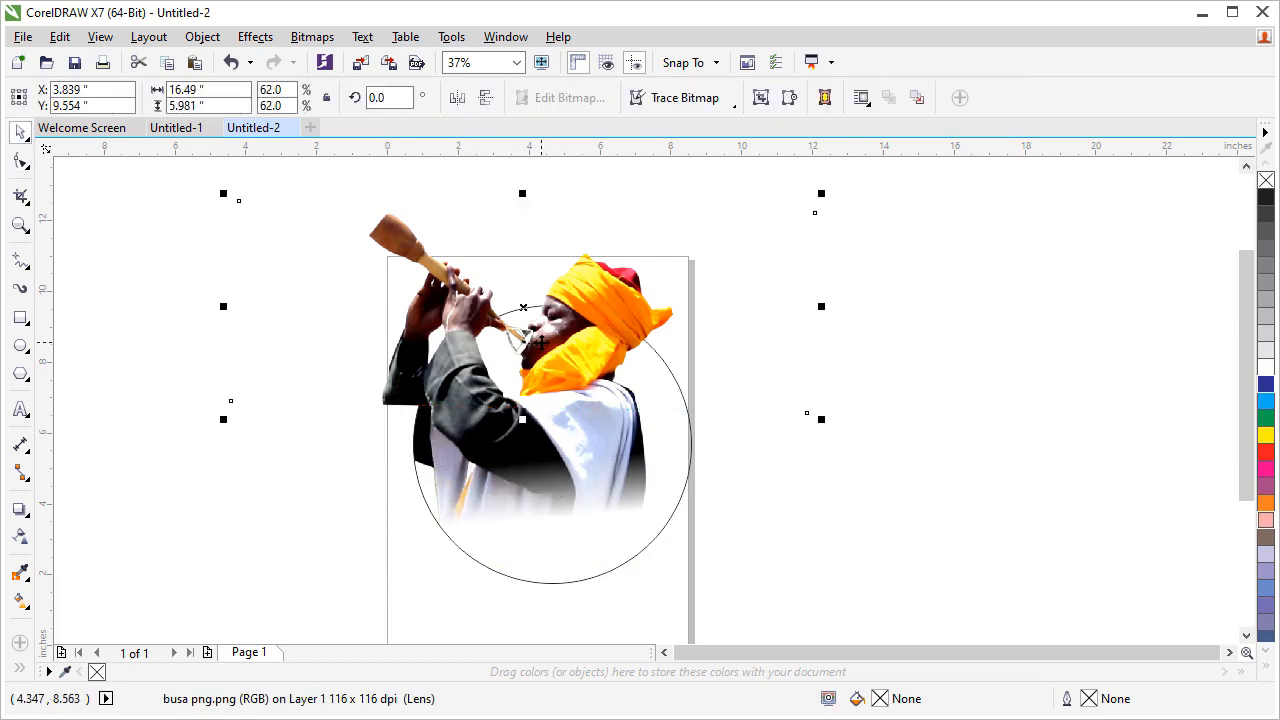
# - Move the cropped copy sideways off the clipped circle to compare them, undo the move, and reselect the copy
pyautogui.moveTo(542, 342); pyautogui.dragTo(849, 342)
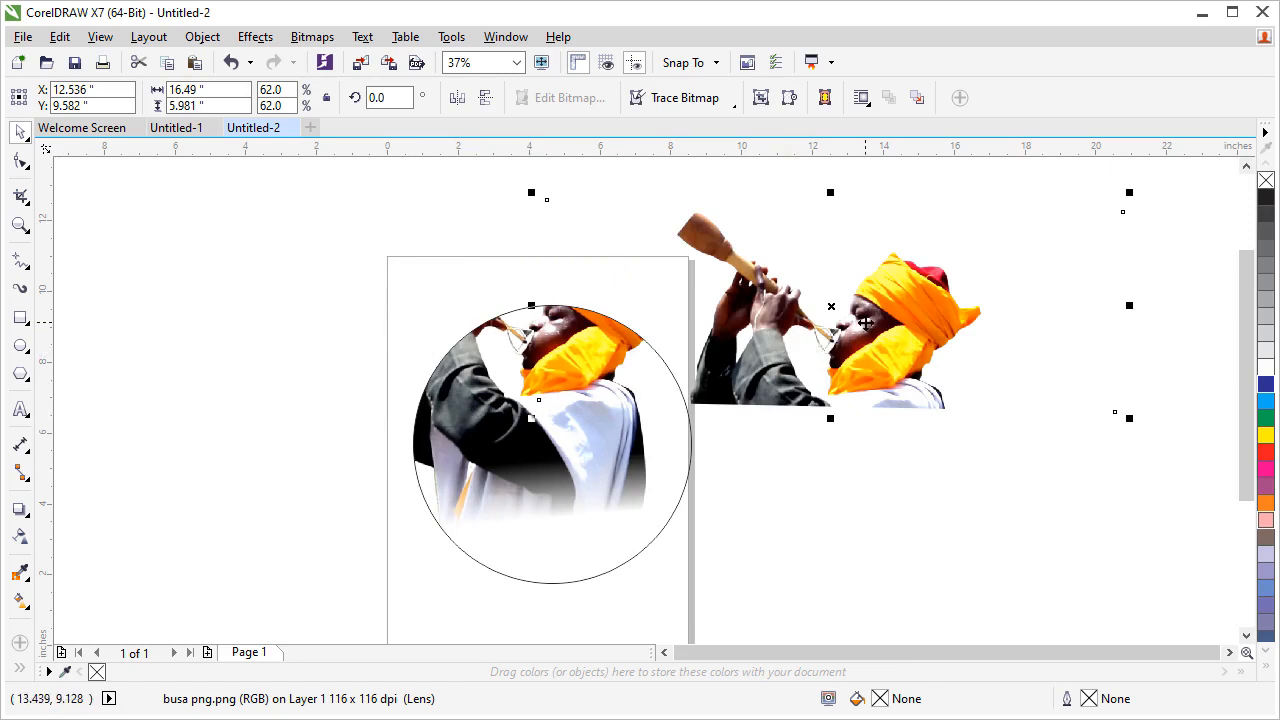
pyautogui.hotkey('ctrl', 'z')
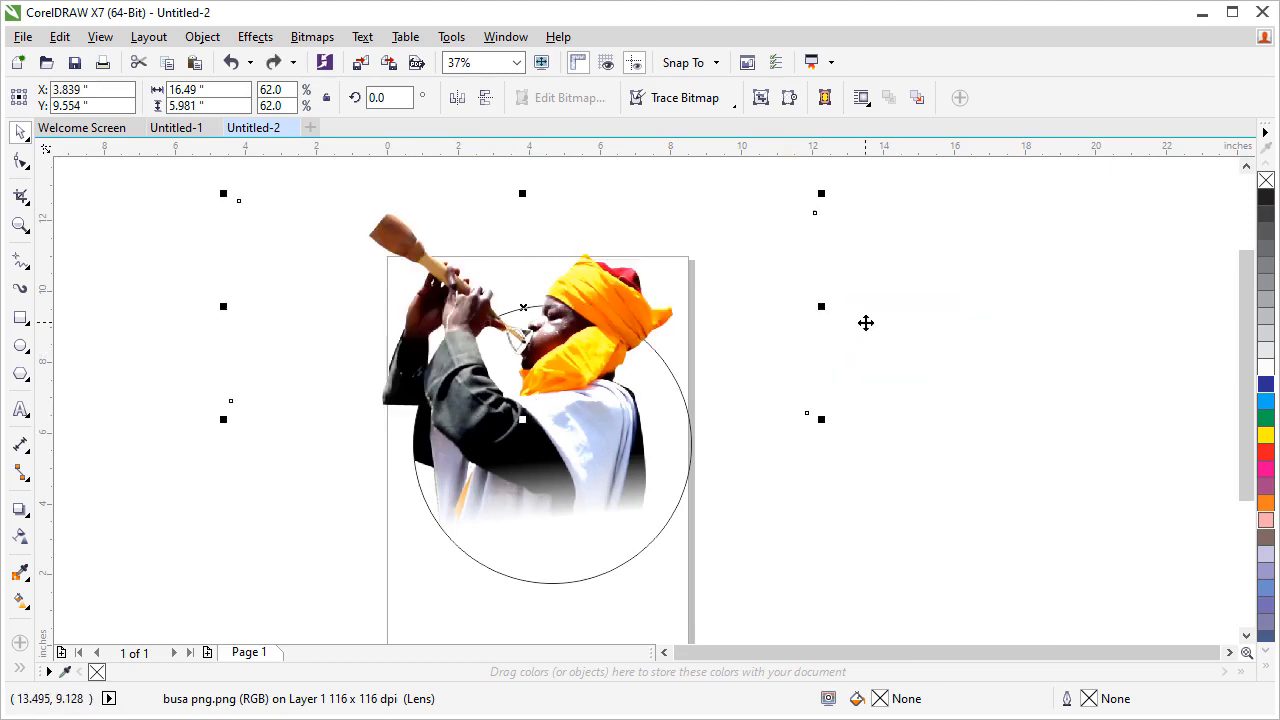
pyautogui.click(191, 502)
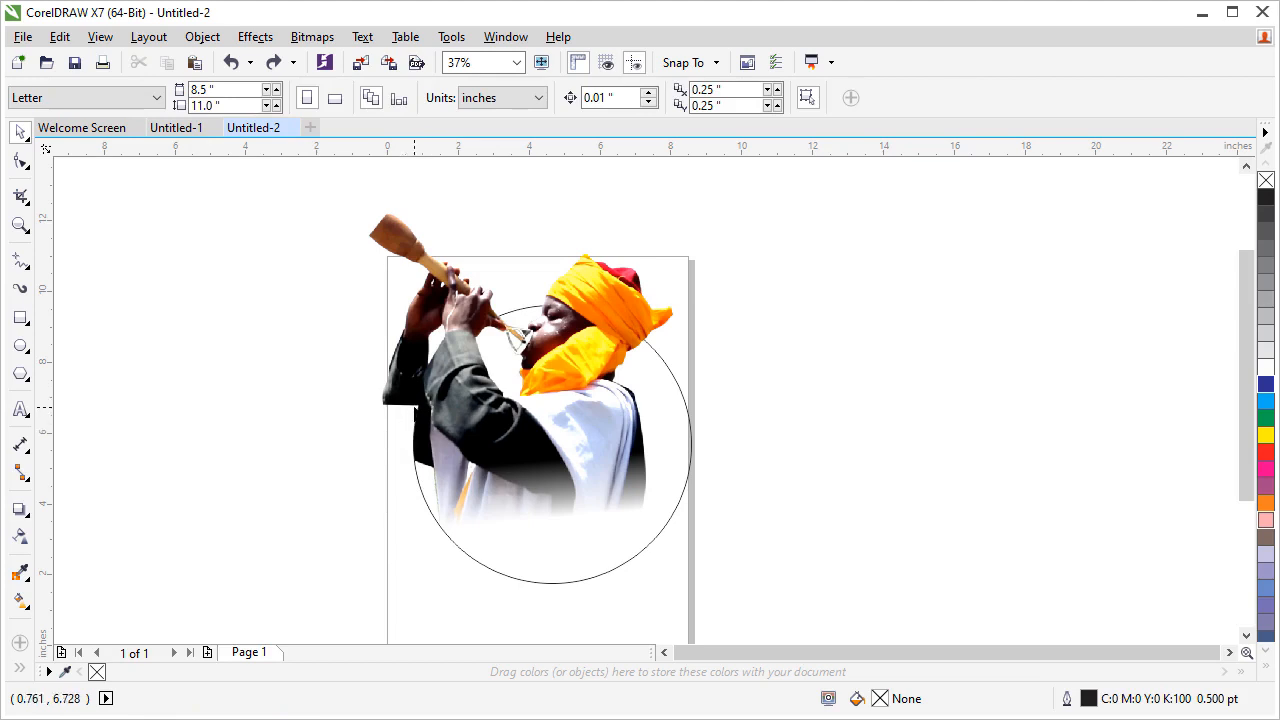
pyautogui.click(392, 336)
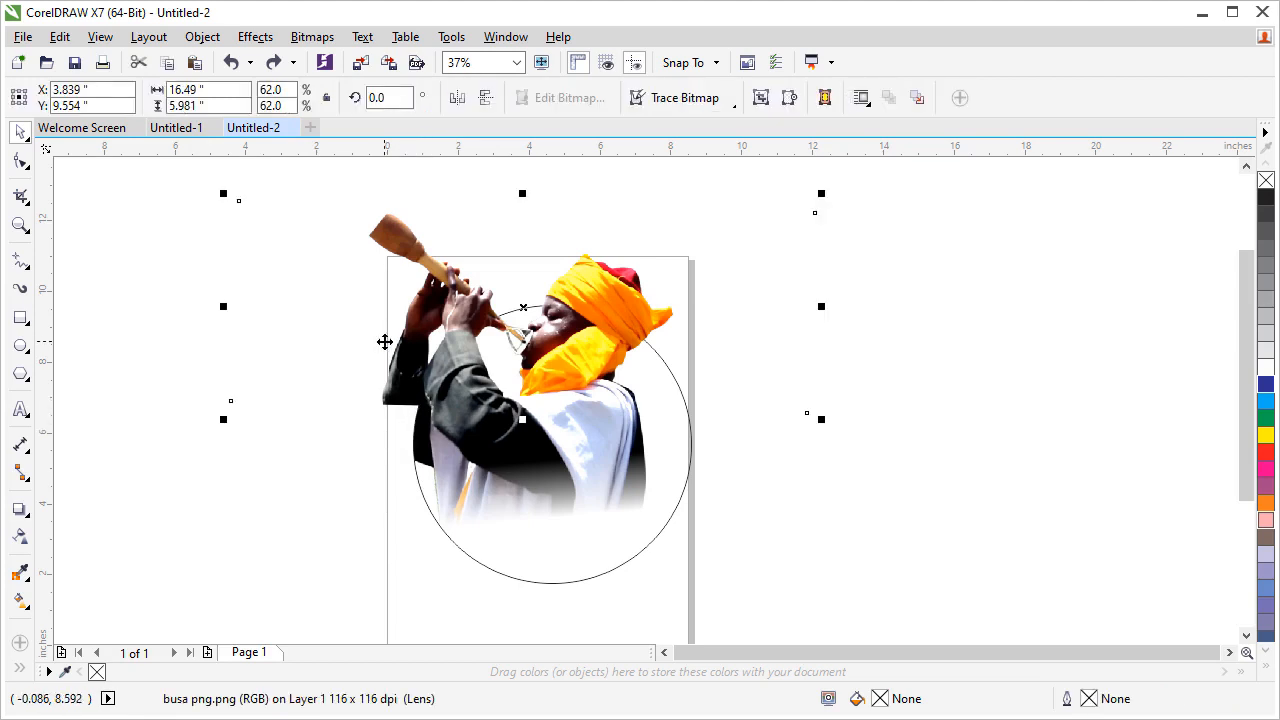
# - Reshape the cropped copy with the Shape tool, moving its lower-left corner below the elbow to include the whole dark sleeve
pyautogui.click(19, 163)
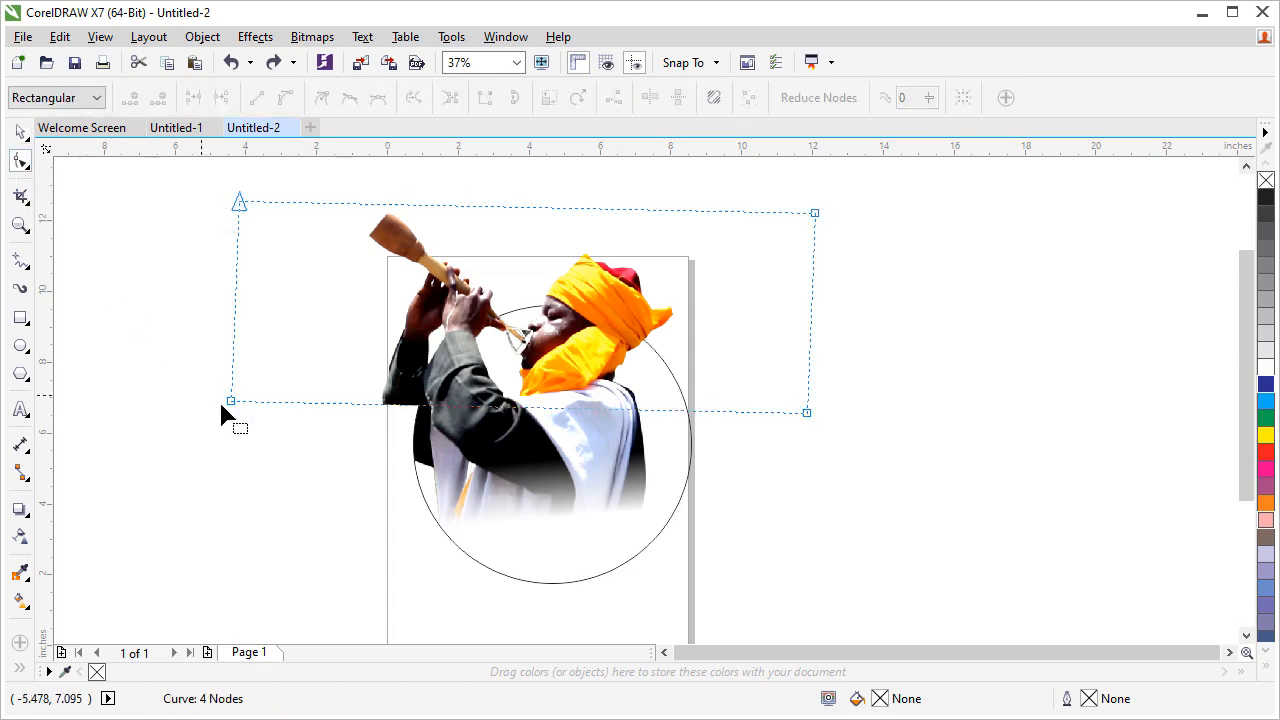
pyautogui.moveTo(232, 404); pyautogui.dragTo(443, 386)
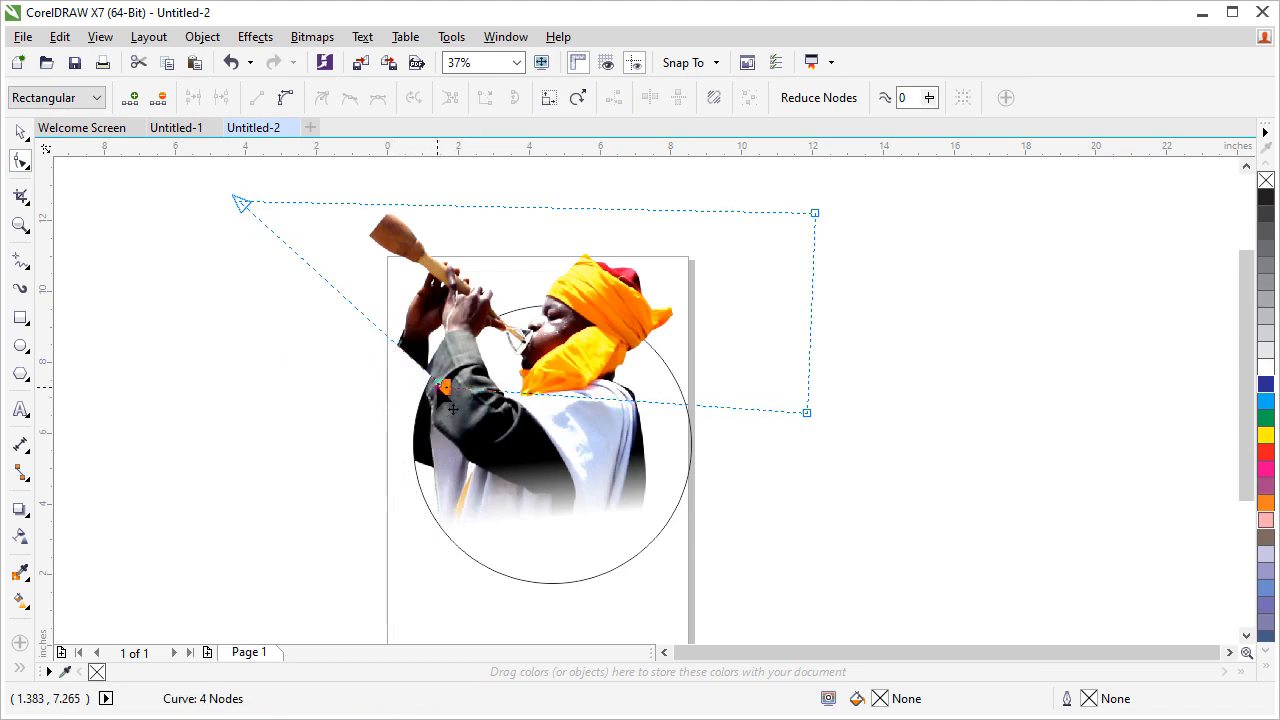
pyautogui.moveTo(443, 388); pyautogui.dragTo(412, 474)
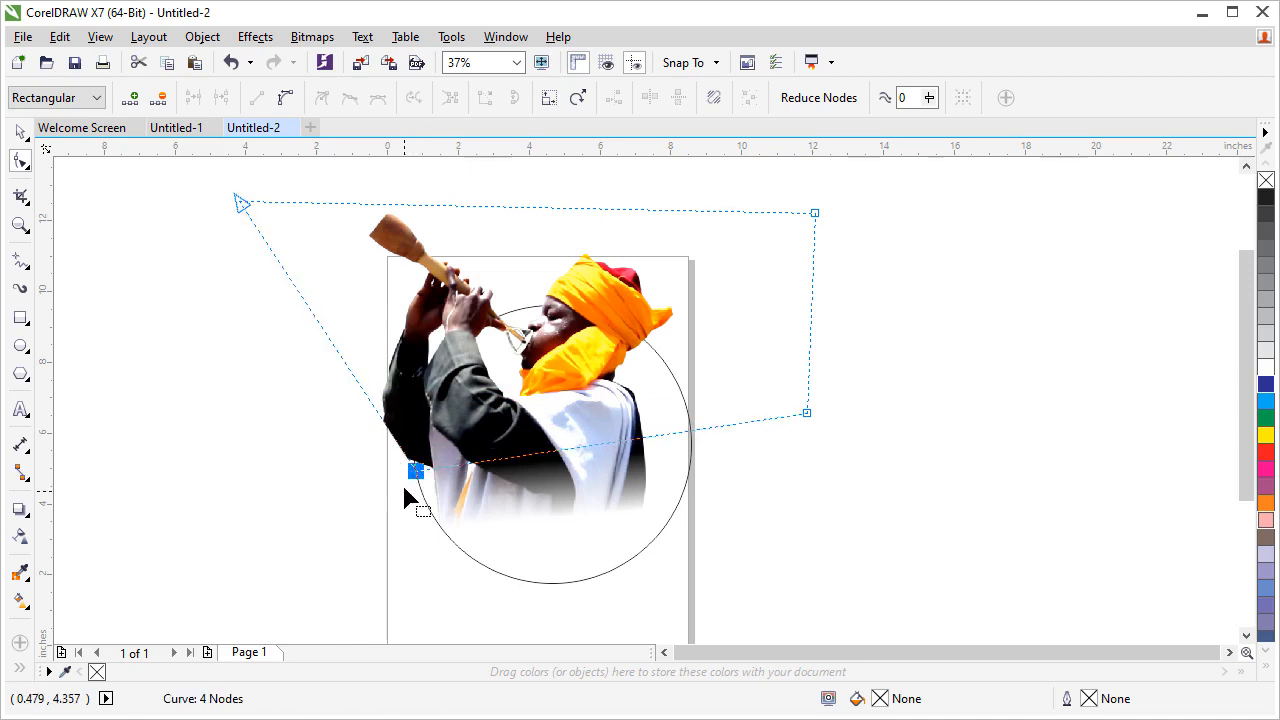
pyautogui.moveTo(415, 470); pyautogui.dragTo(397, 472)
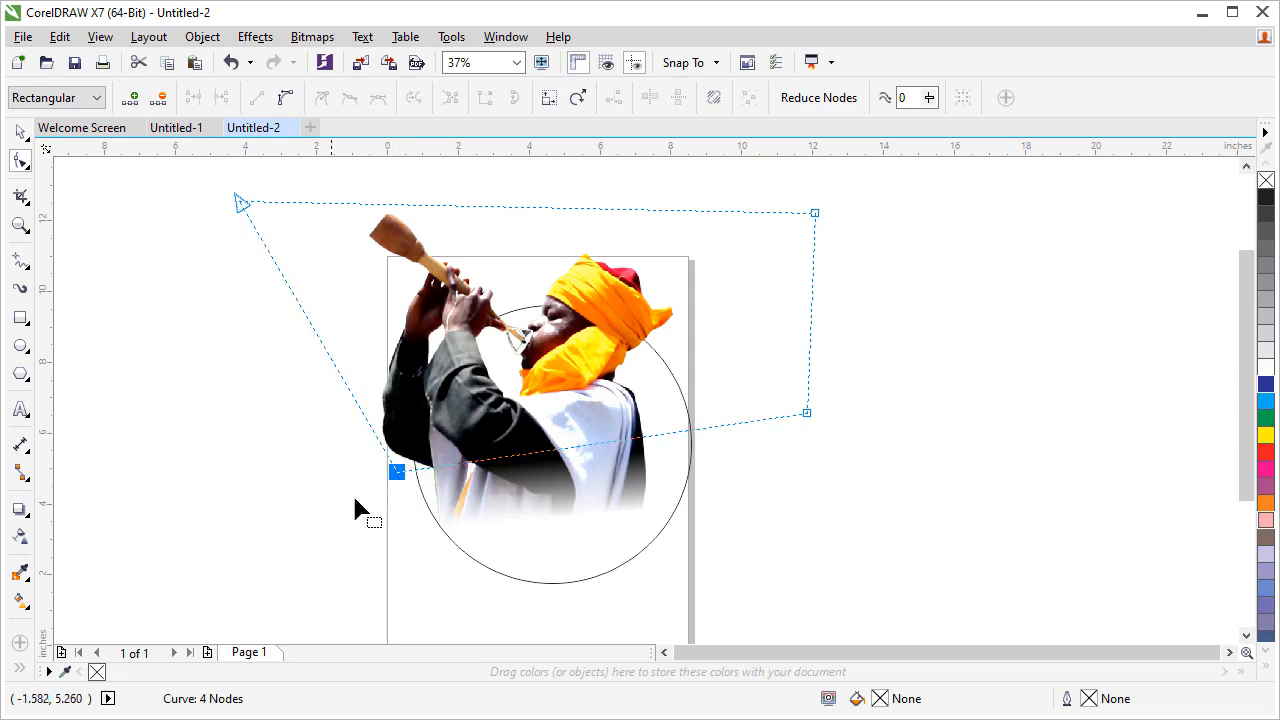
pyautogui.click(20, 131)
pyautogui.click(242, 340)
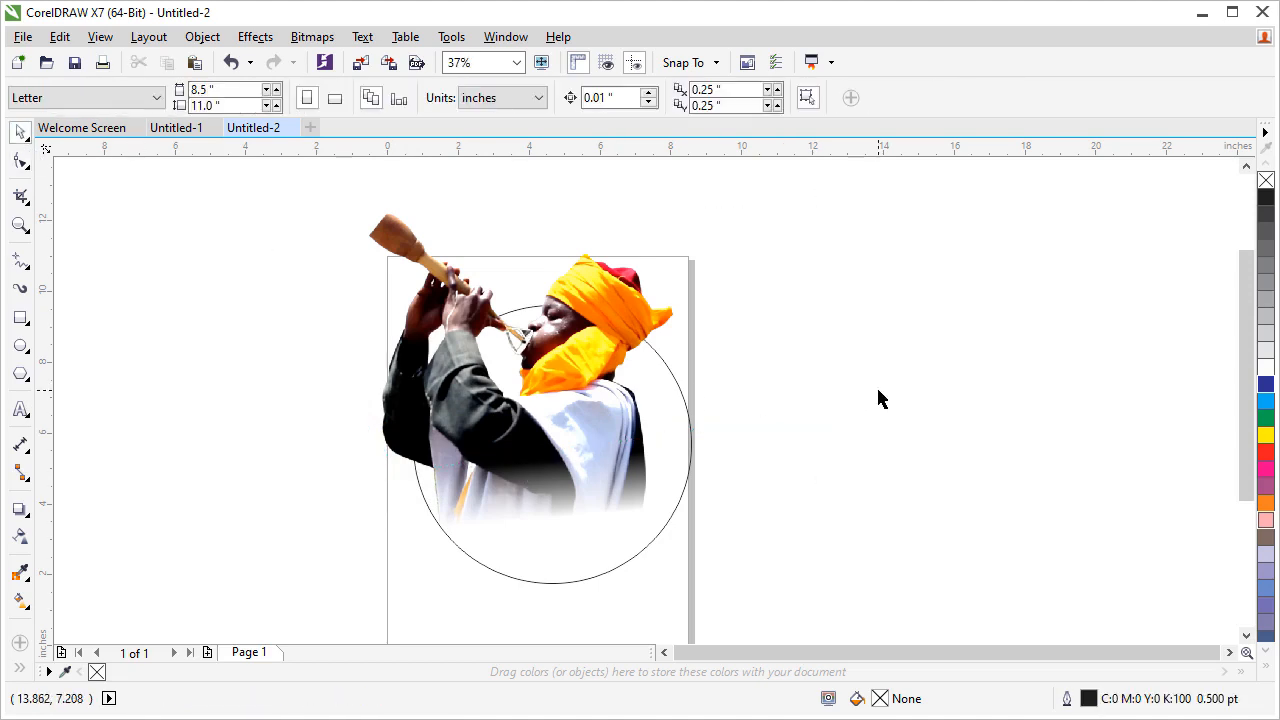
# - Tighten the copy's crop by pulling its other three corners toward the figure and adding a node just outside the elbow
pyautogui.click(600, 280)
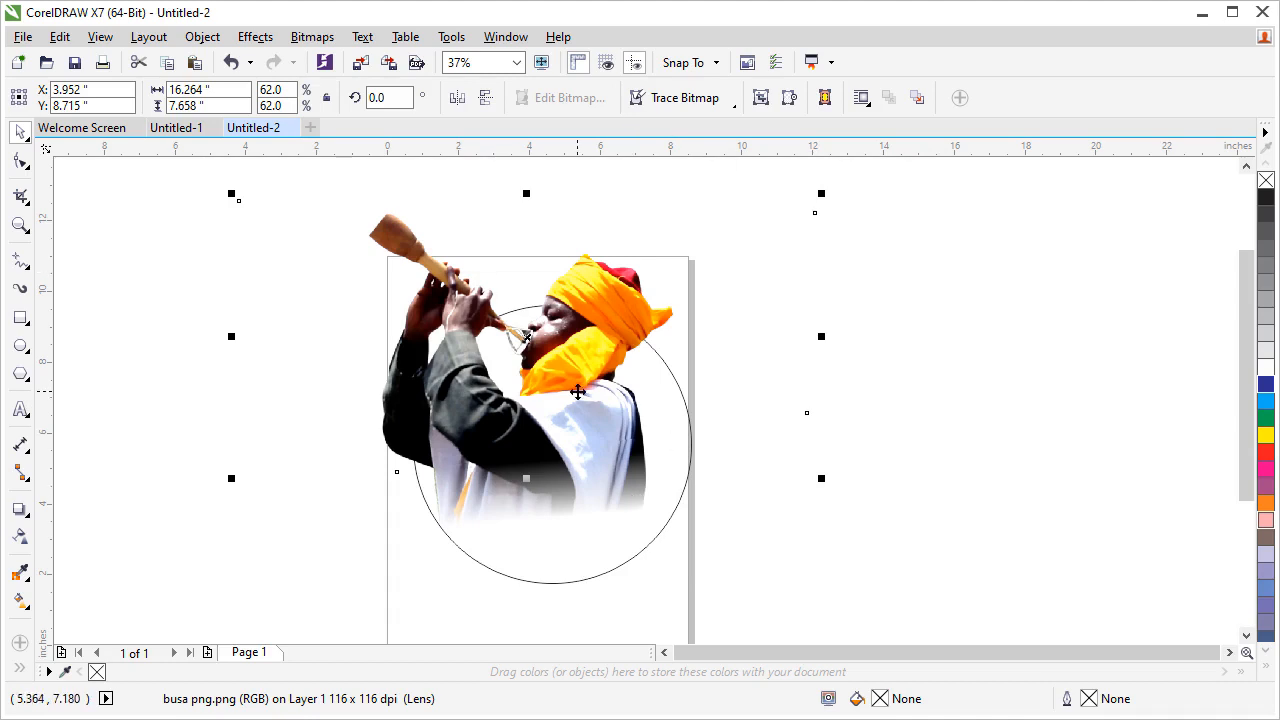
pyautogui.click(19, 161)
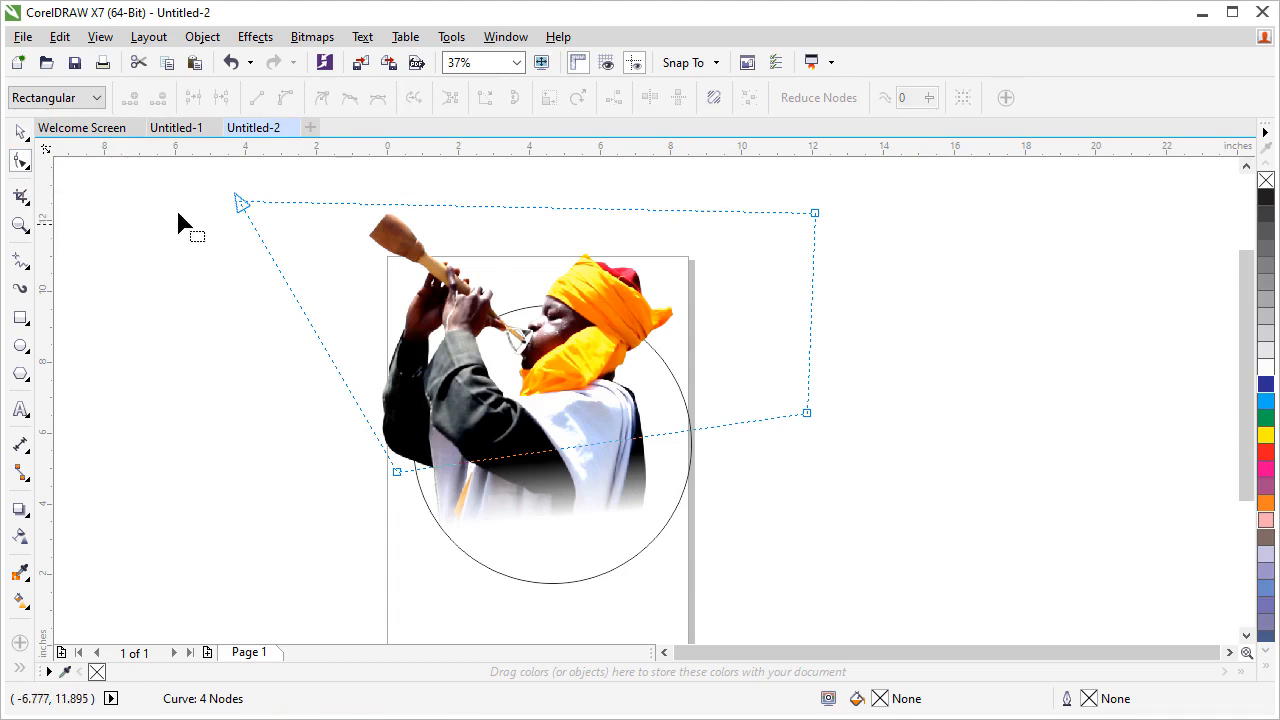
pyautogui.moveTo(234, 200); pyautogui.dragTo(337, 204)
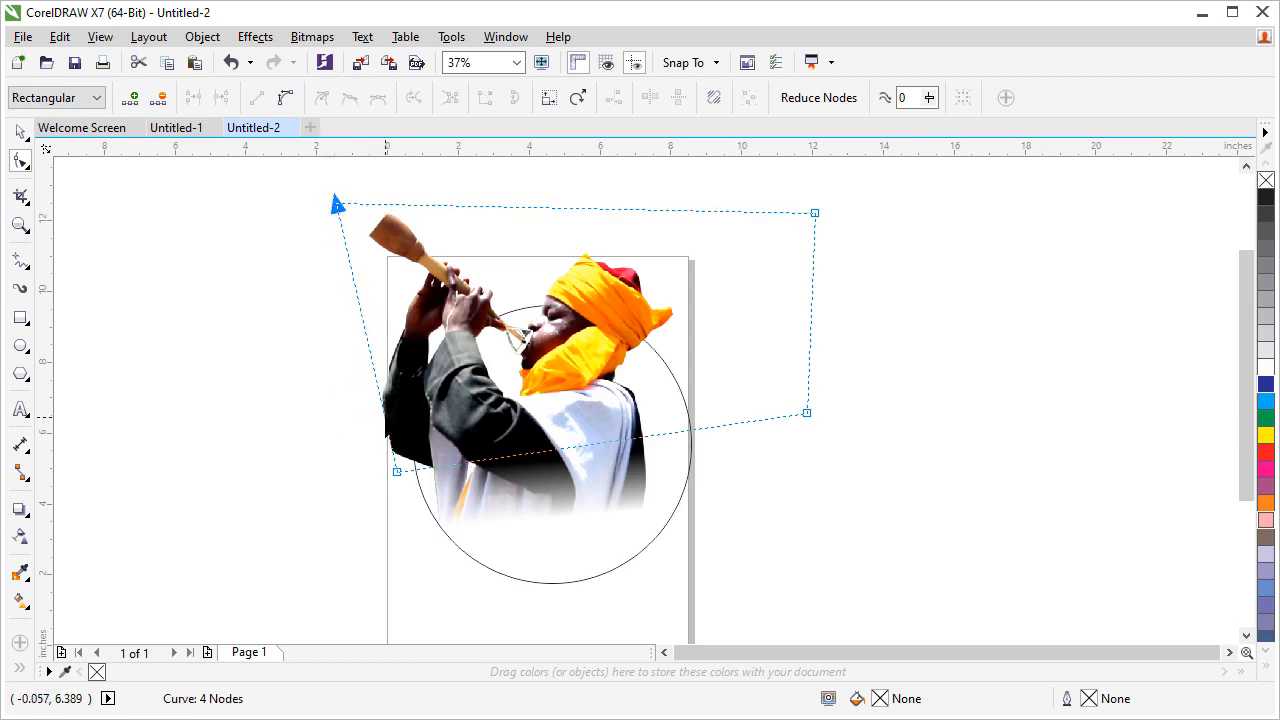
pyautogui.doubleClick(386, 414)
pyautogui.moveTo(386, 414); pyautogui.dragTo(373, 428)
pyautogui.moveTo(815, 214); pyautogui.dragTo(673, 226)
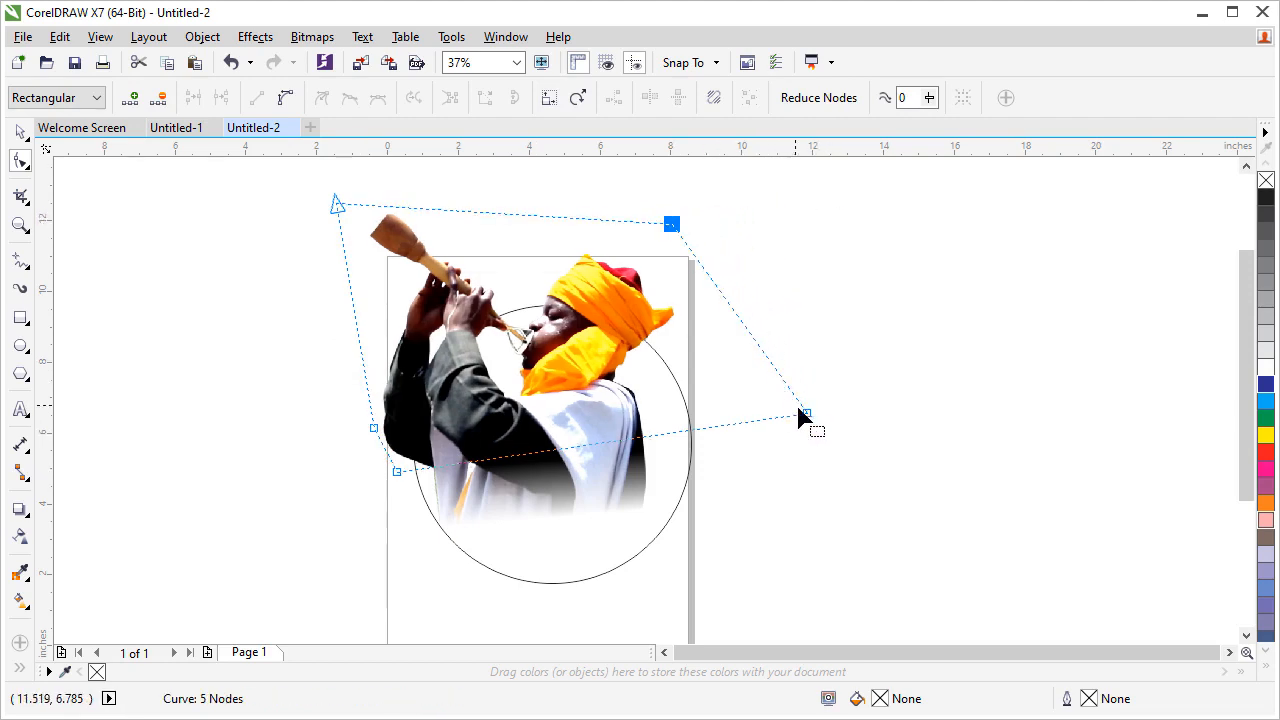
pyautogui.moveTo(806, 413); pyautogui.dragTo(684, 370)
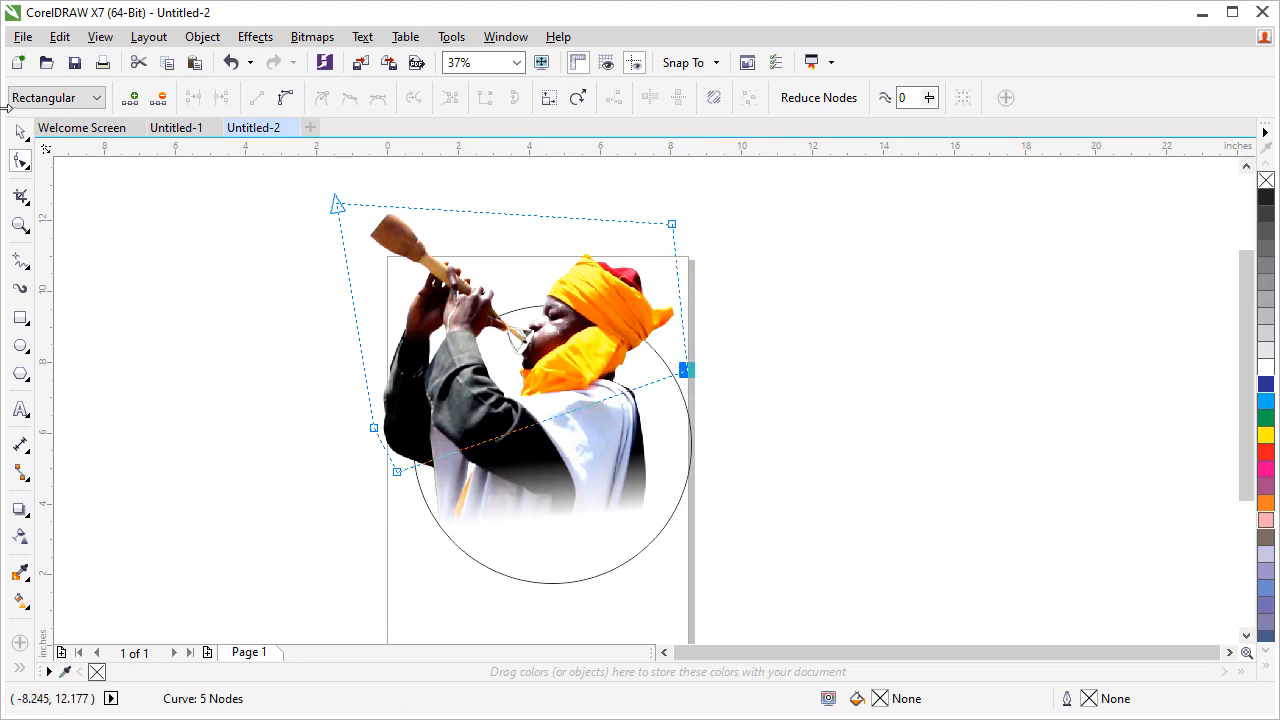
pyautogui.click(20, 133)
pyautogui.click(269, 337)
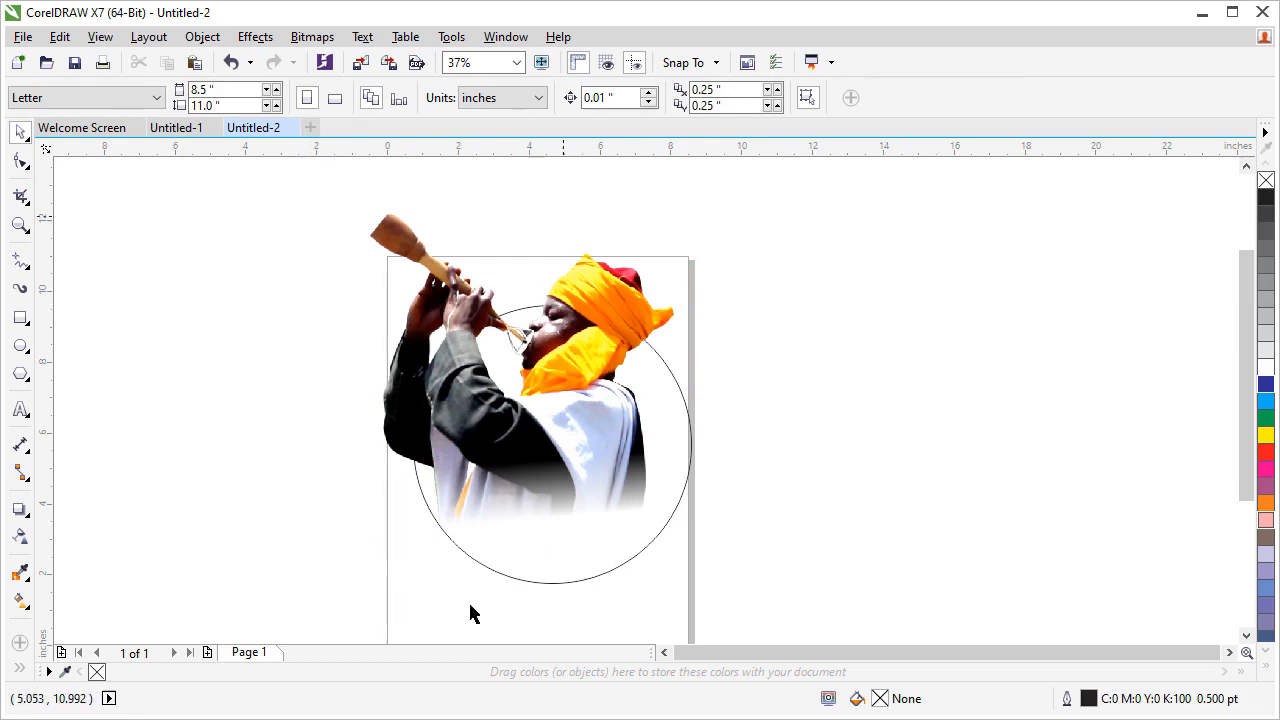
# - Set the clipped circle's outline width to 10 pt and its outline color to dark blue
pyautogui.click(606, 571)
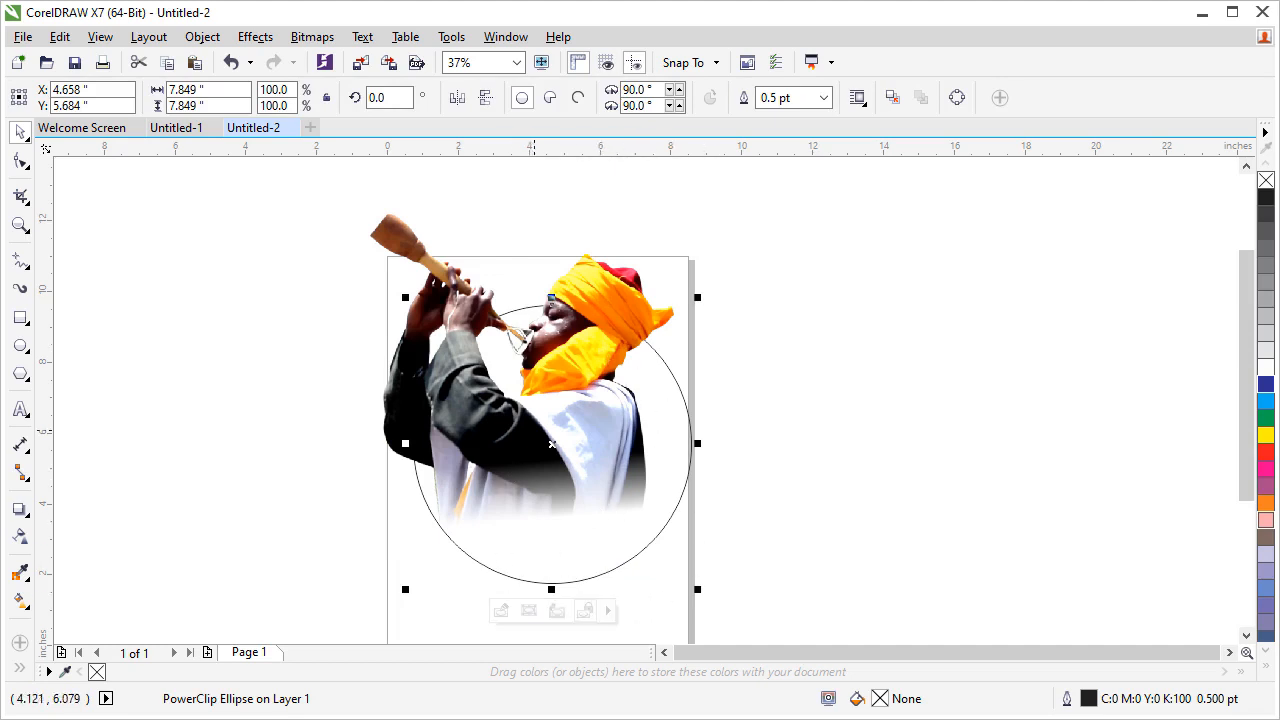
pyautogui.rightClick(1265, 422)
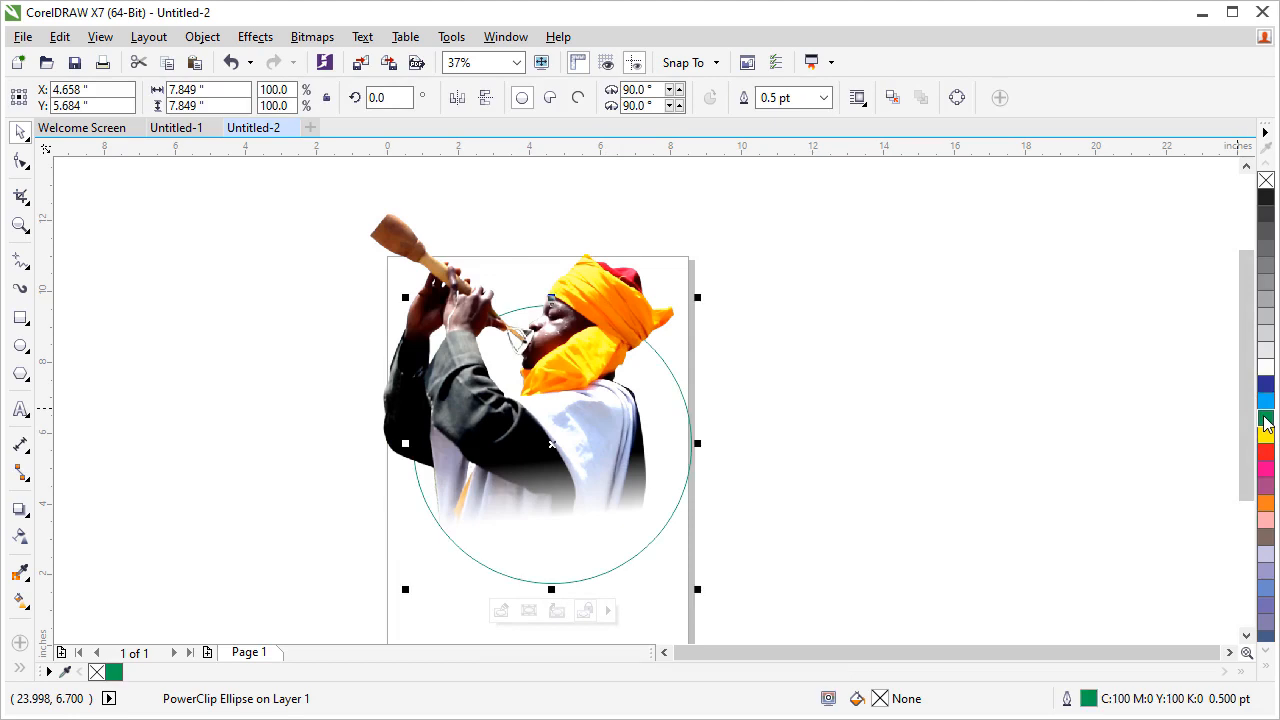
pyautogui.click(822, 98)
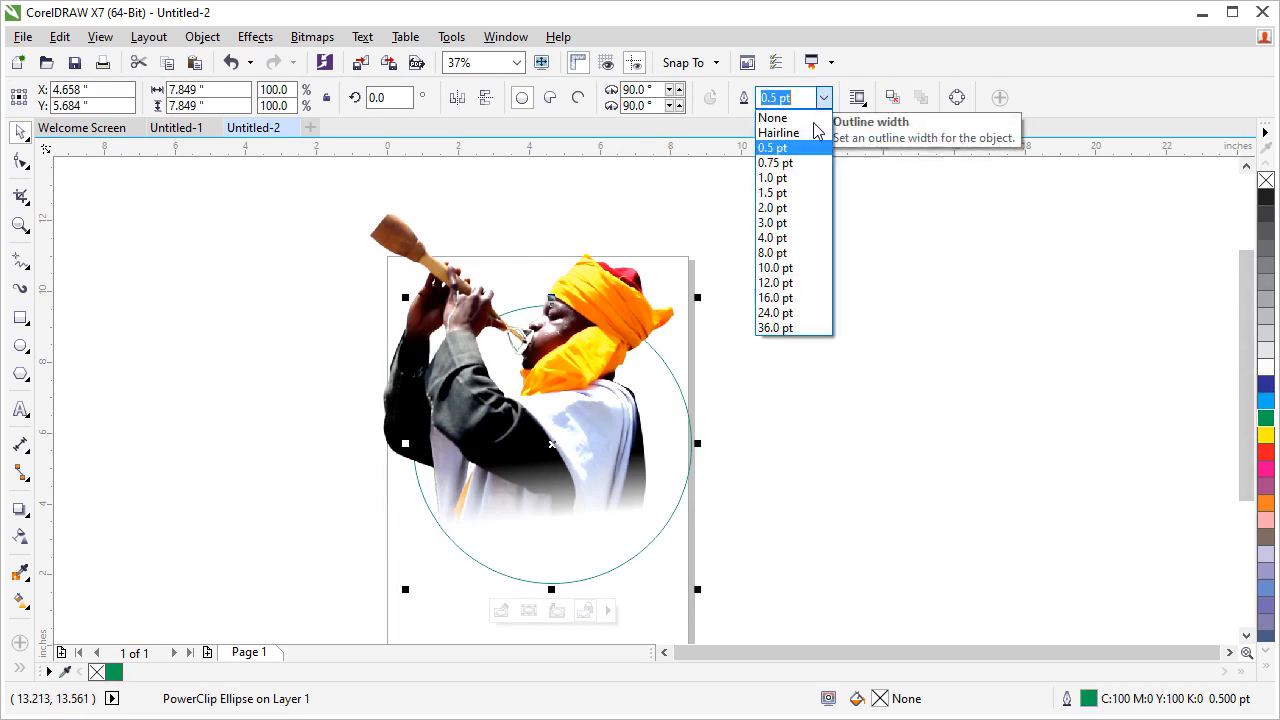
pyautogui.click(791, 268)
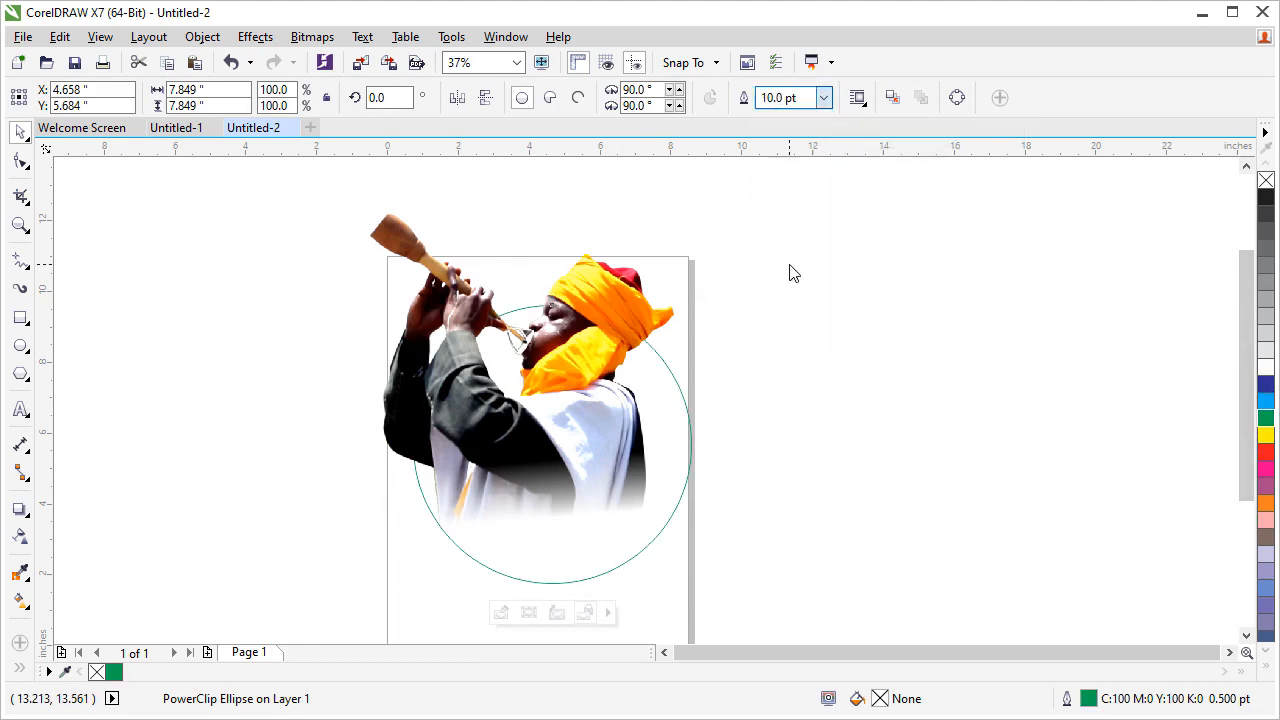
pyautogui.rightClick(1263, 452)
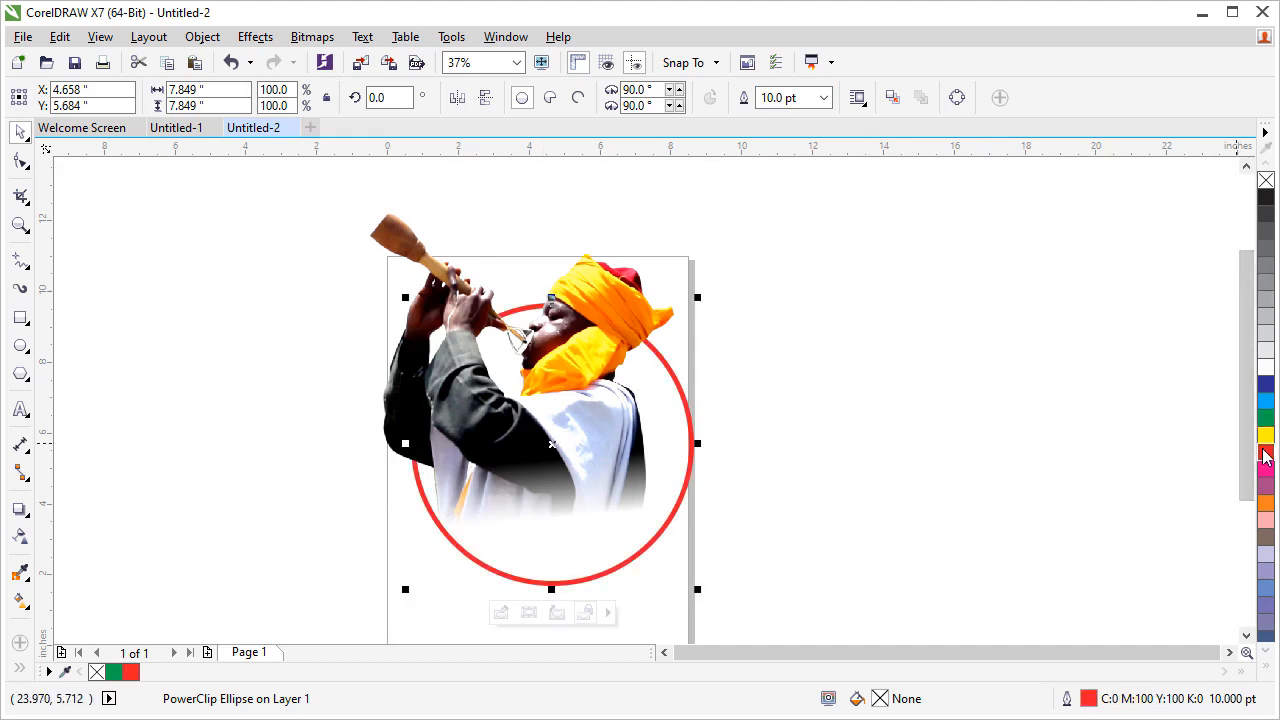
pyautogui.rightClick(1266, 385)
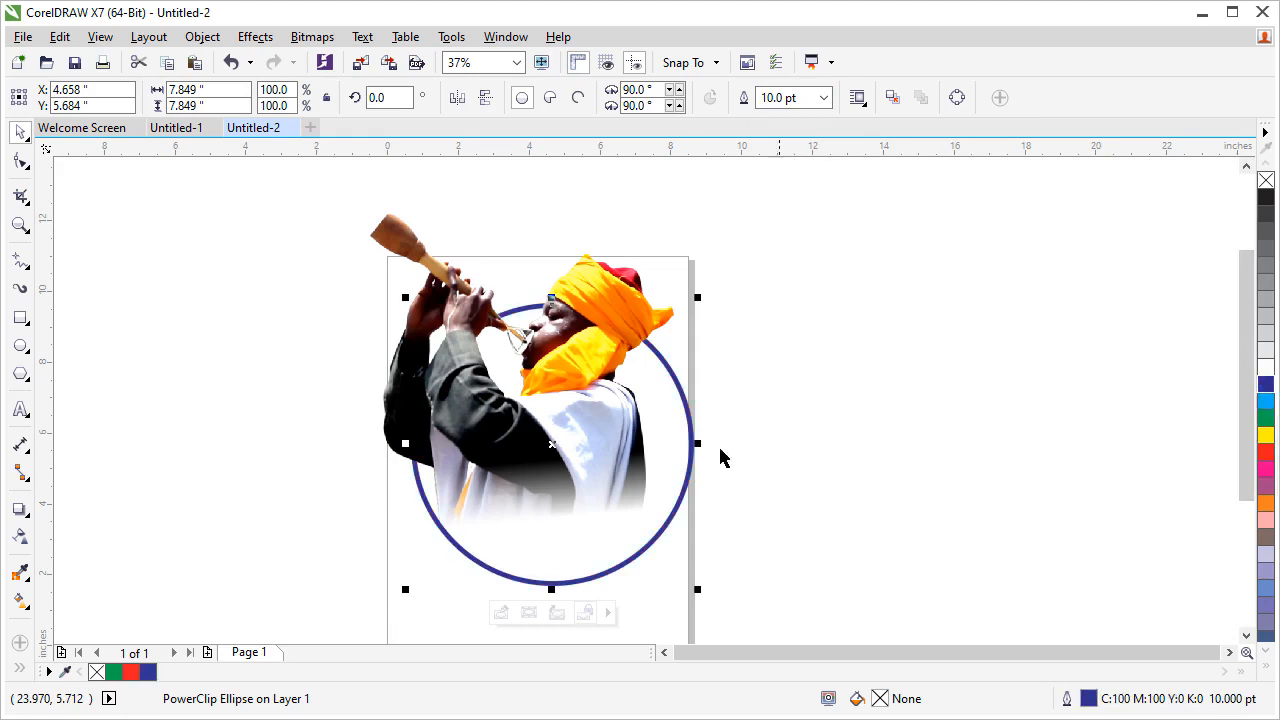
pyautogui.click(870, 361)
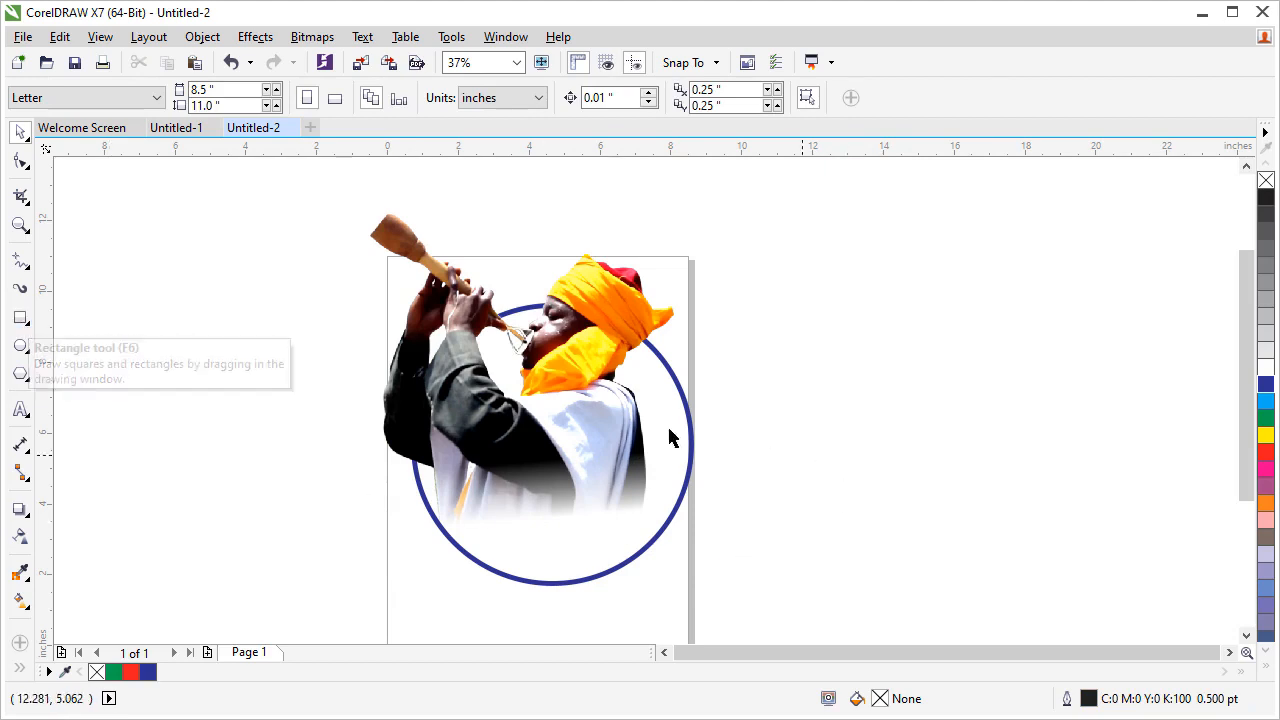
# - Draw a thin upright rectangle about 0.11 by 1.16 inches beside the page, fill it red and remove its outline
pyautogui.click(20, 318)
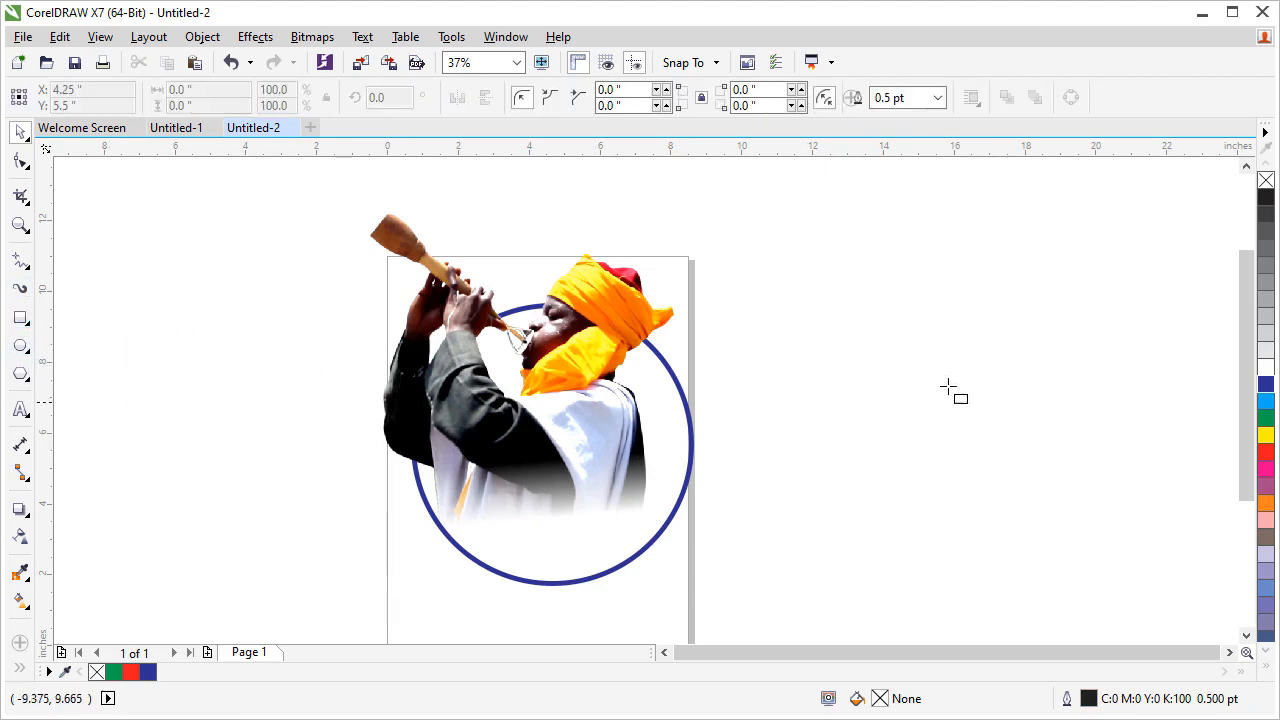
pyautogui.moveTo(917, 305); pyautogui.dragTo(913, 347)
pyautogui.click(12, 140)
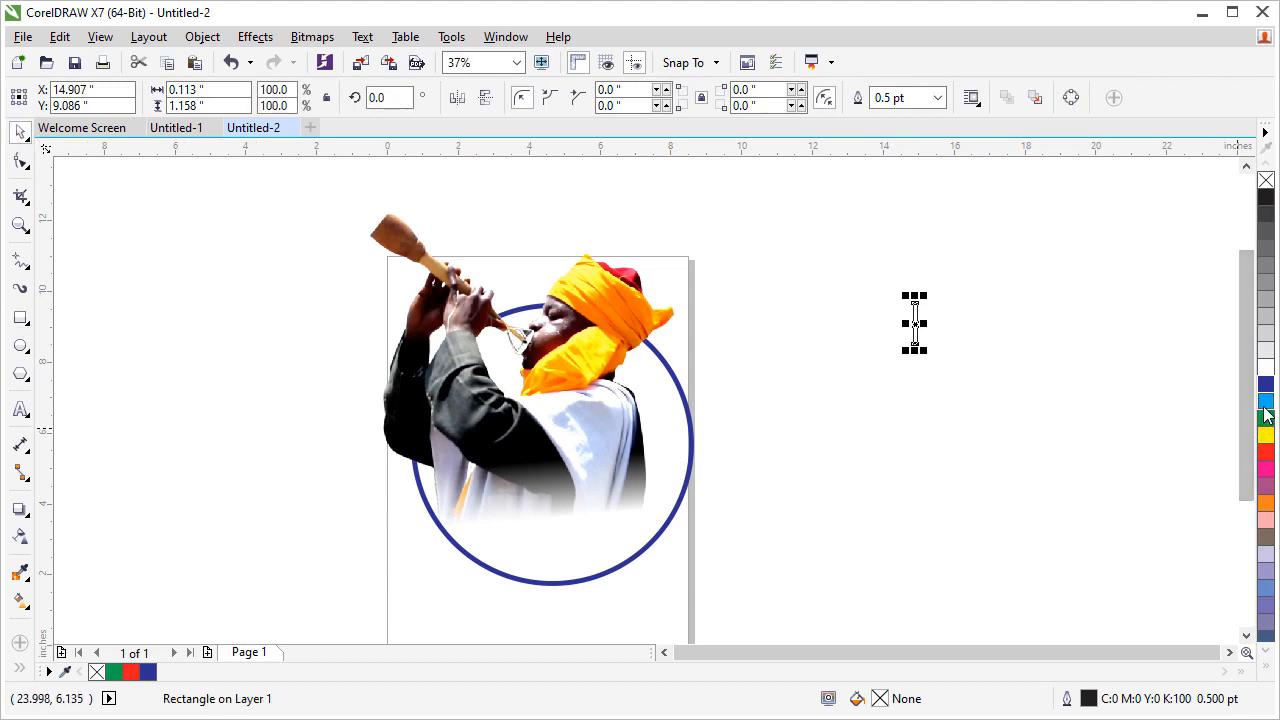
pyautogui.click(1265, 452)
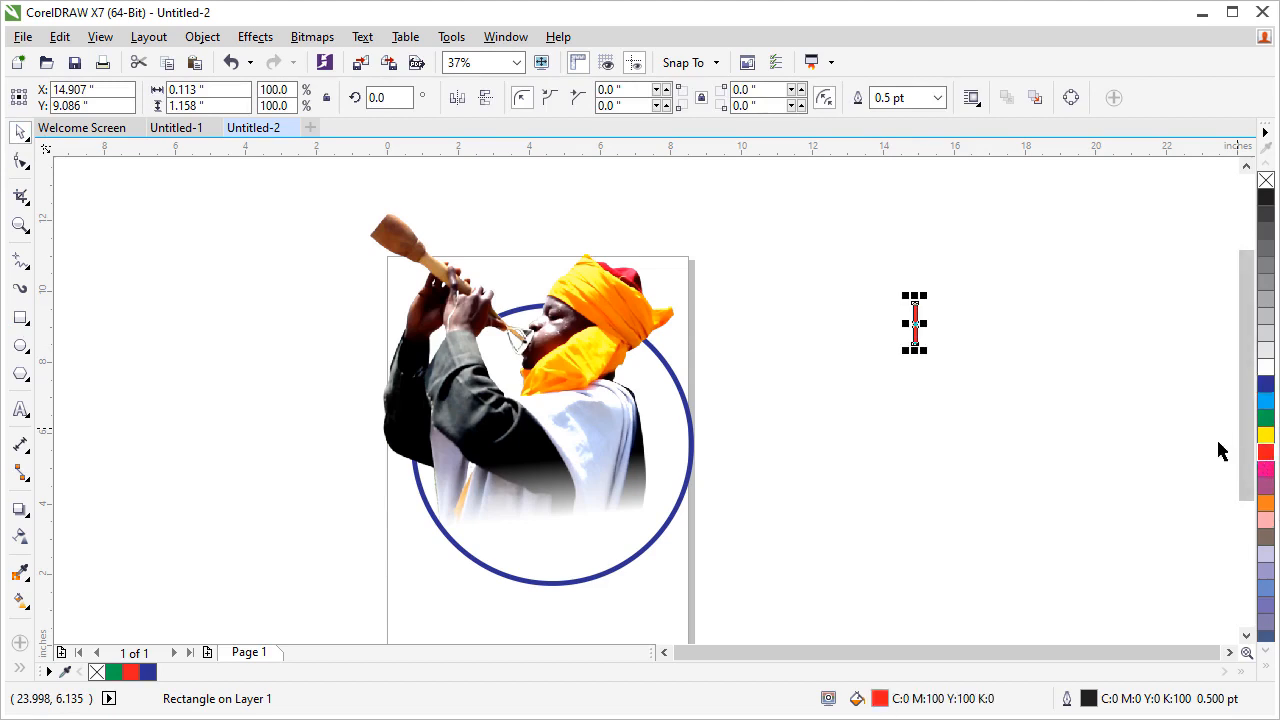
pyautogui.rightClick(1266, 180)
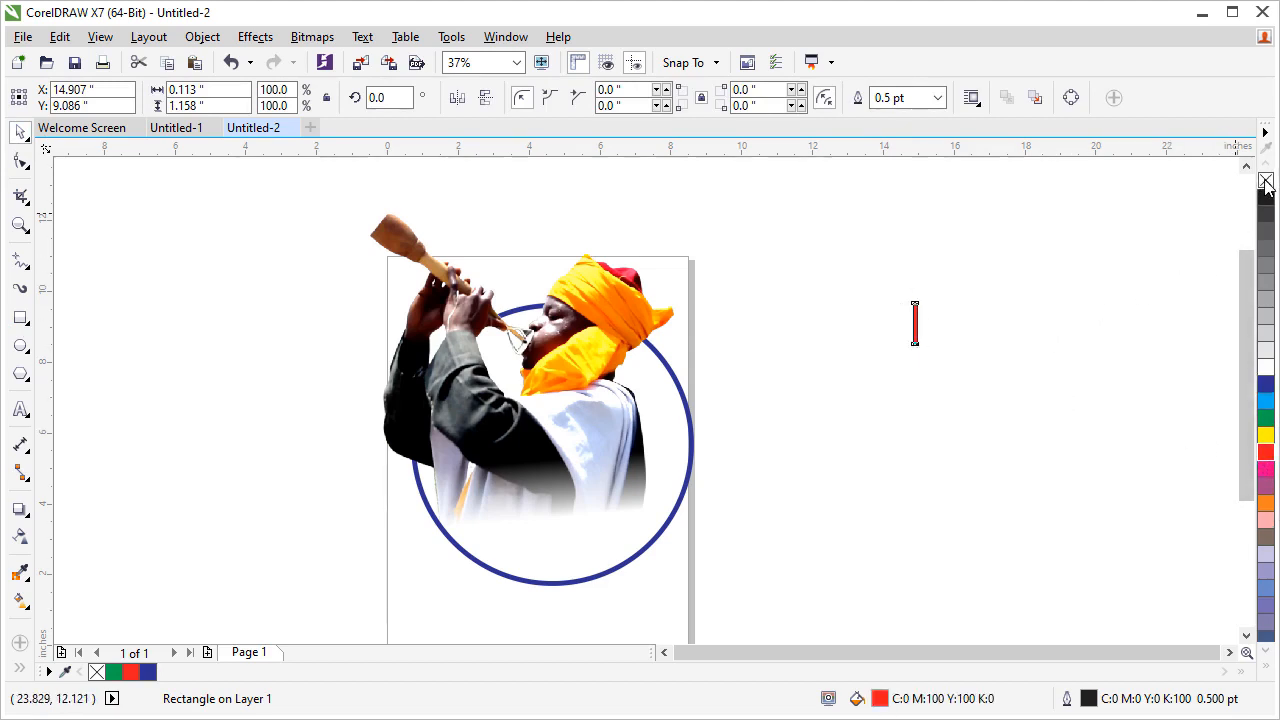
pyautogui.click(983, 363)
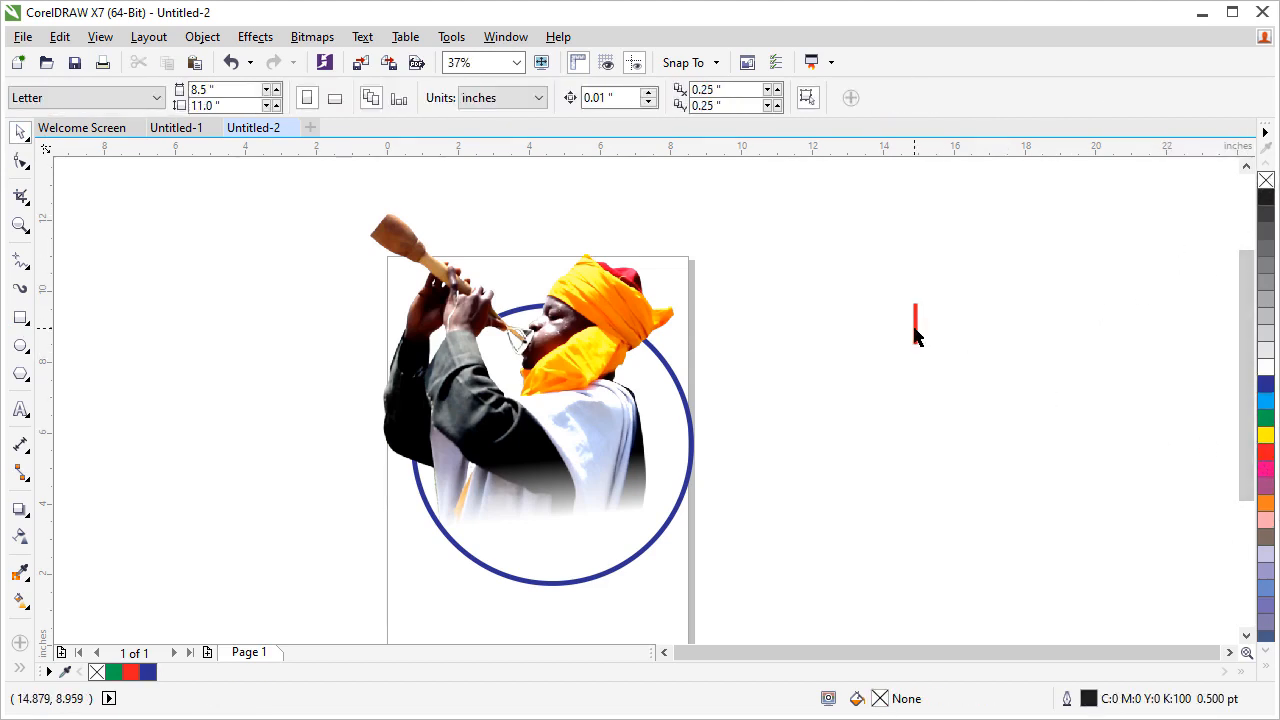
# - Center the red bar just below the circle and shorten it from its lower end to about 0.66 inches high
pyautogui.moveTo(914, 328); pyautogui.dragTo(552, 613)
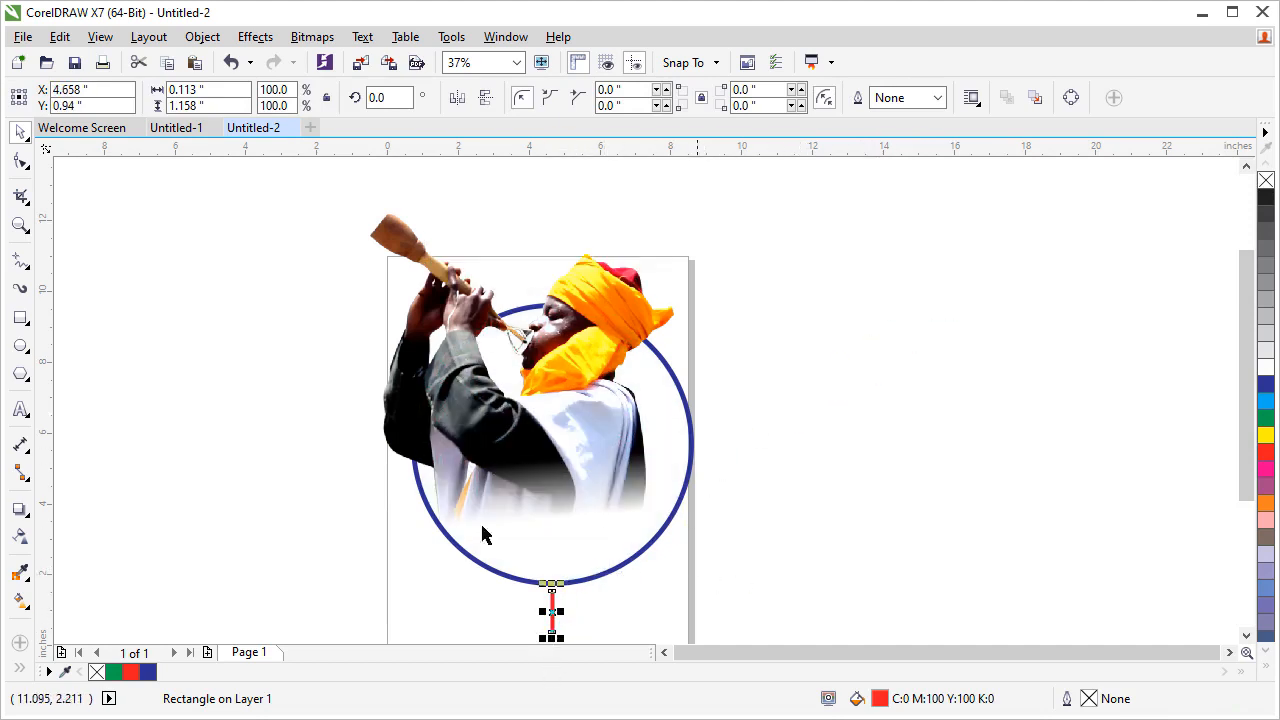
pyautogui.click(445, 605)
pyautogui.scroll(2, 555, 625)
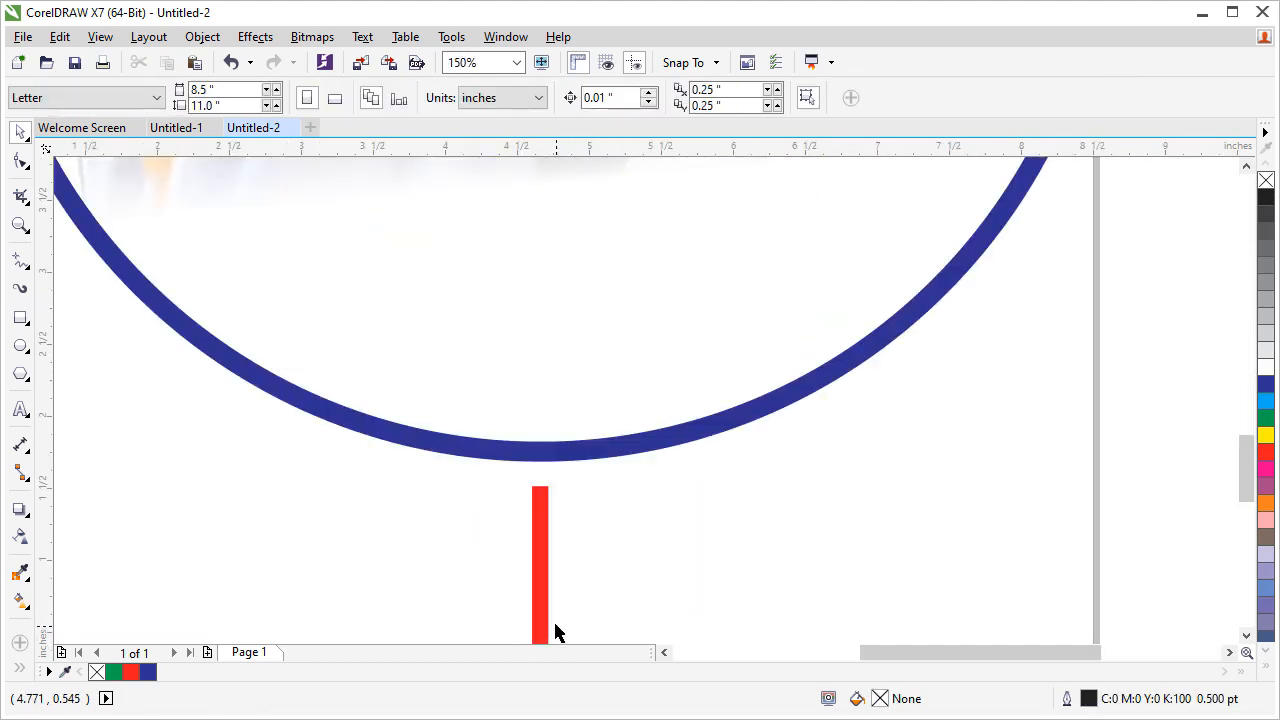
pyautogui.click(1246, 634)
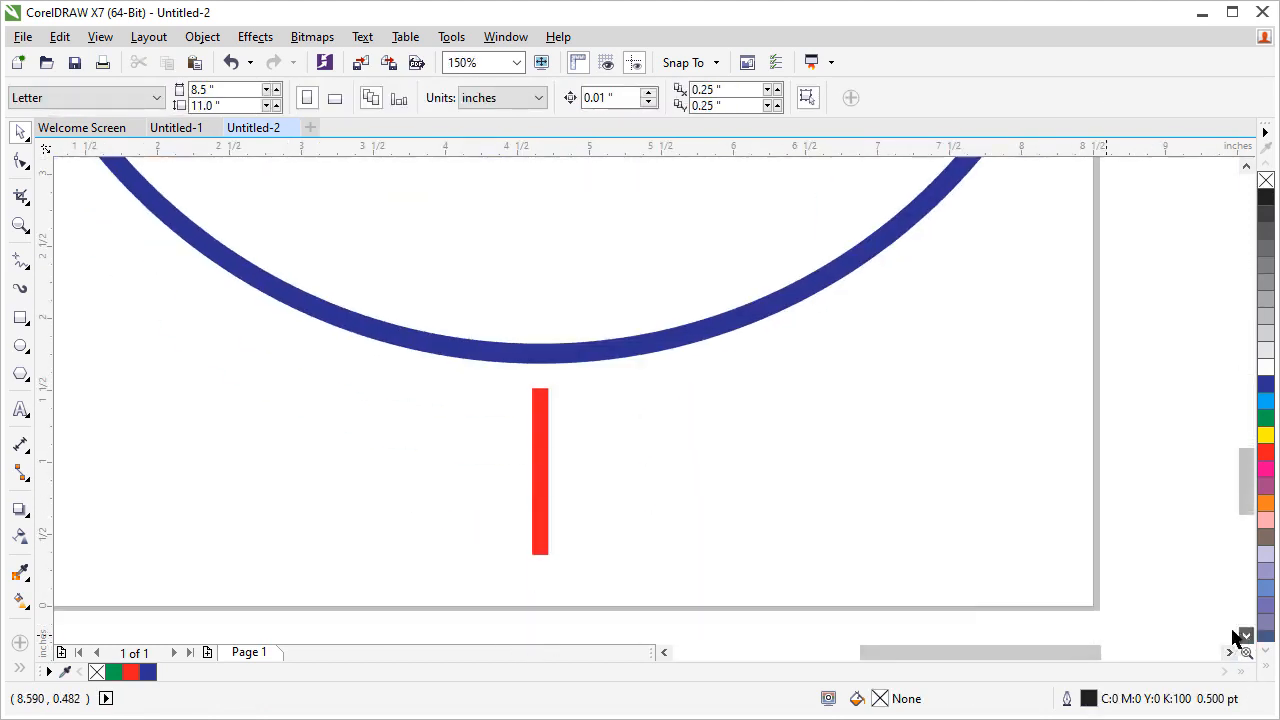
pyautogui.click(534, 529)
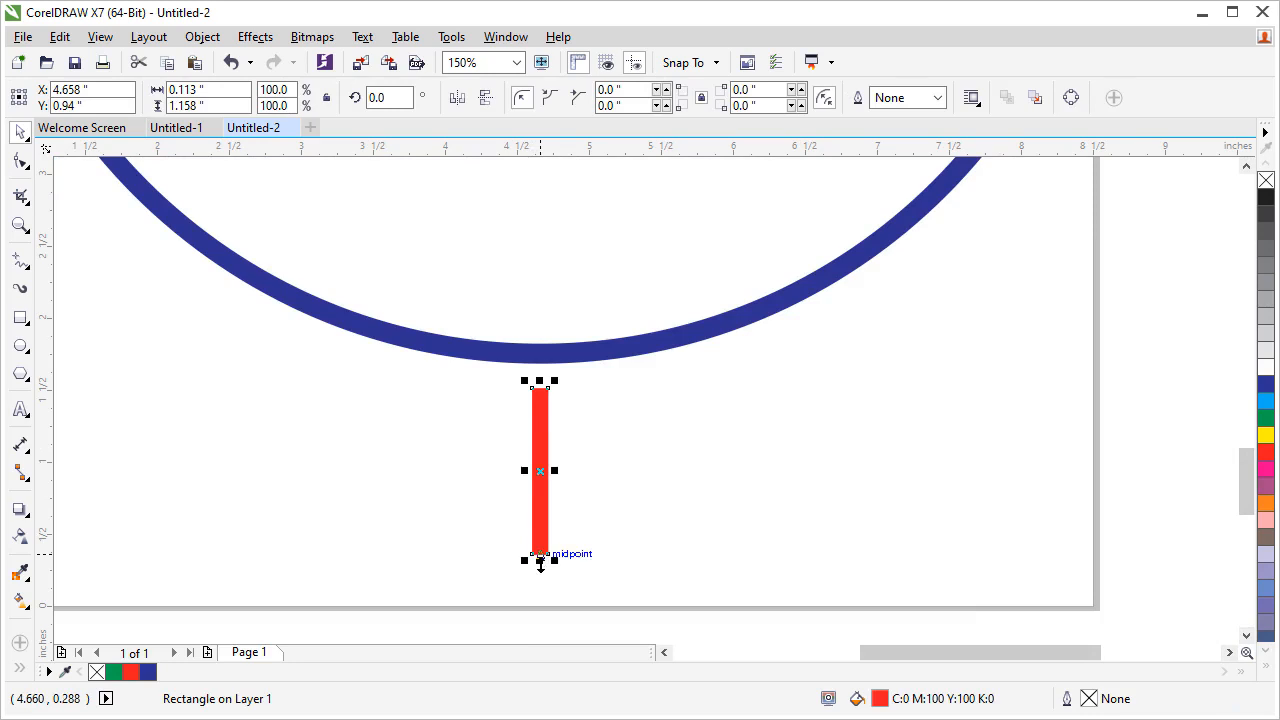
pyautogui.moveTo(538, 555); pyautogui.dragTo(534, 487)
pyautogui.scroll(-8, 589, 453)
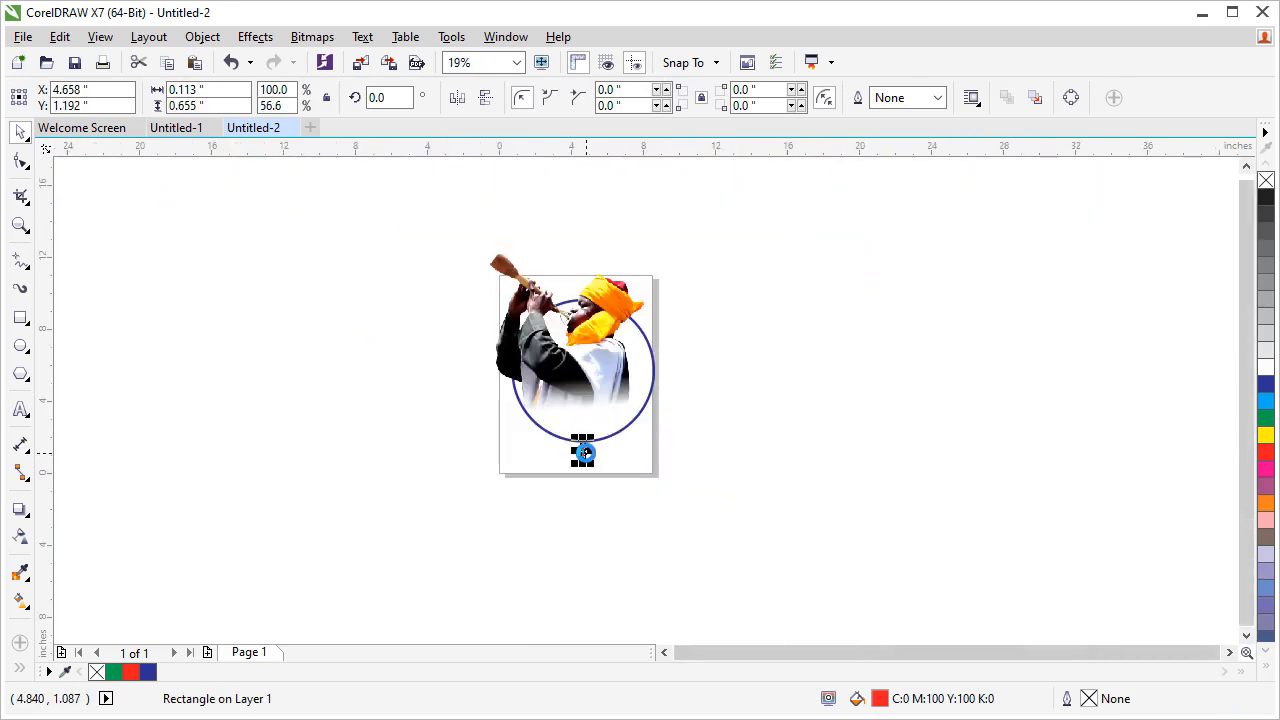
pyautogui.click(386, 437)
# - Move the red bar's center of rotation to the center of the blue circle
pyautogui.scroll(2, 584, 403)
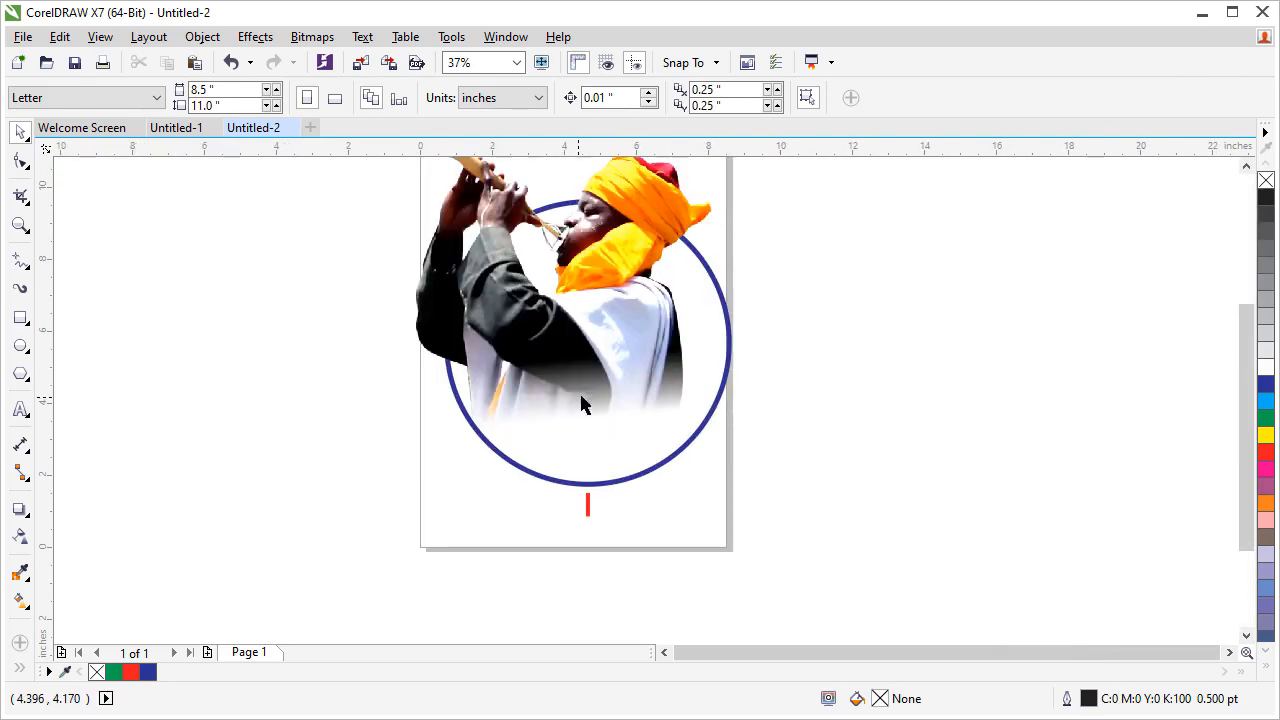
pyautogui.click(587, 510)
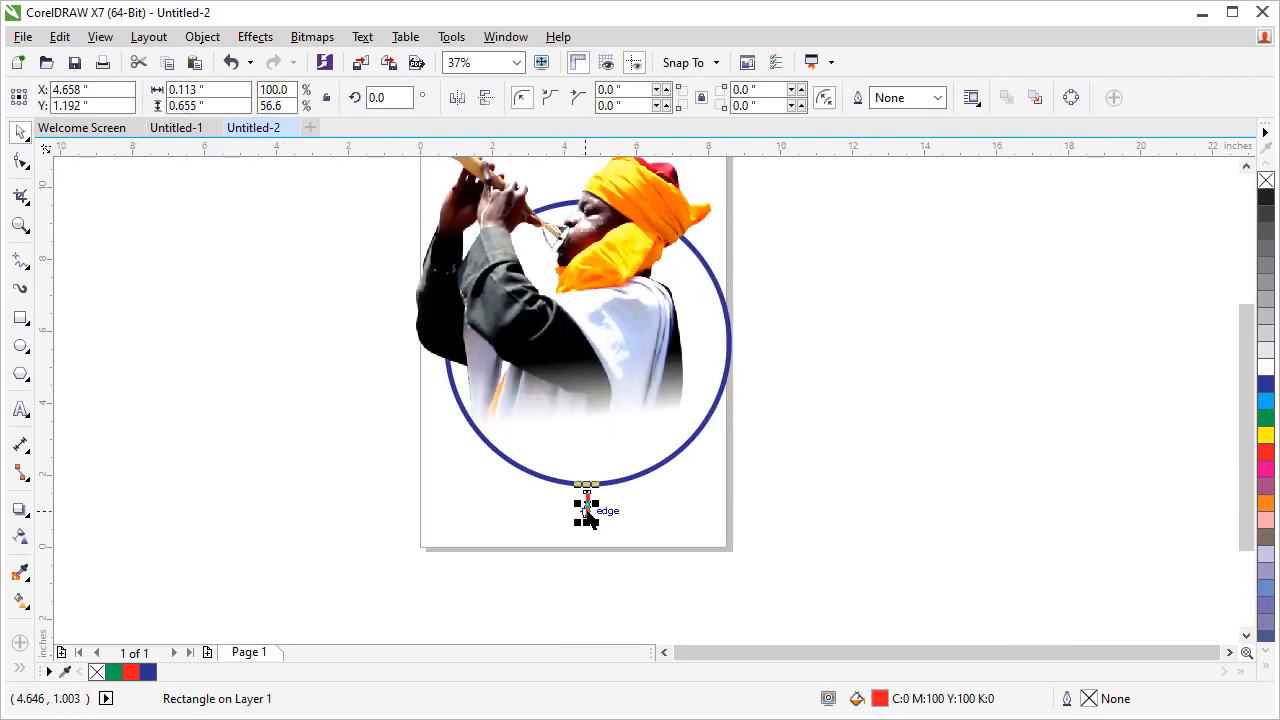
pyautogui.click(587, 510)
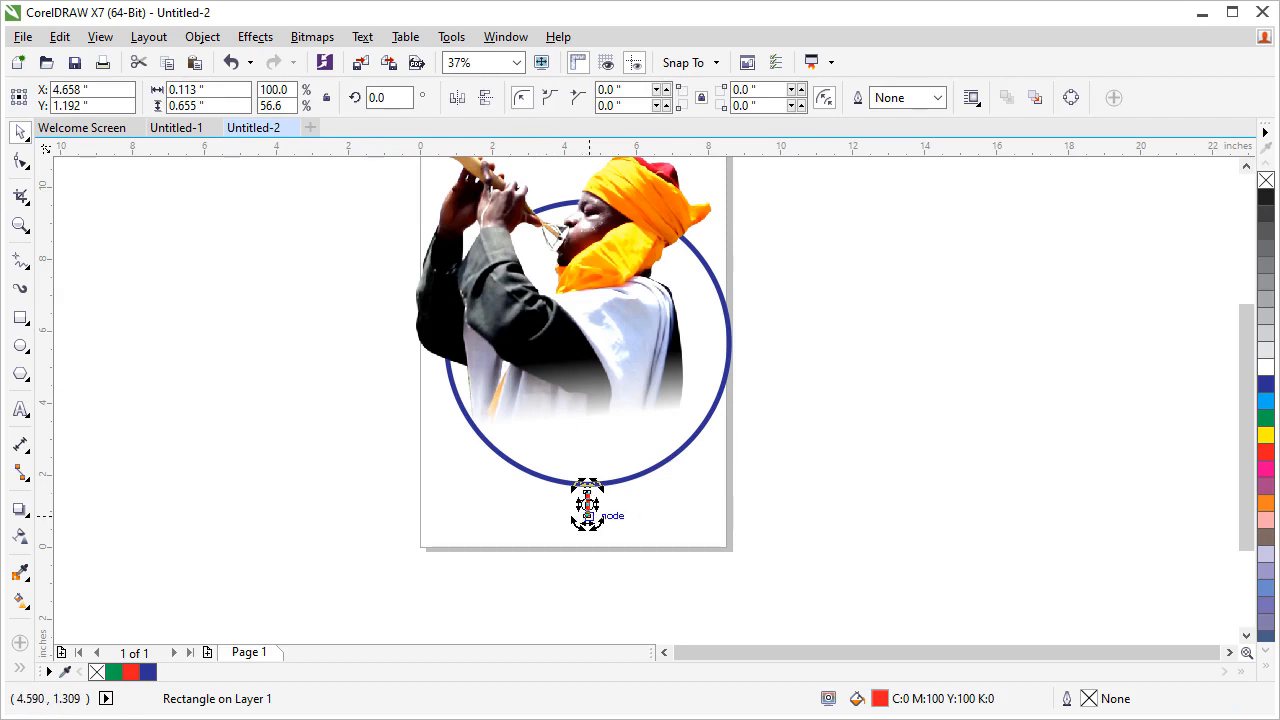
pyautogui.scroll(4, 587, 507)
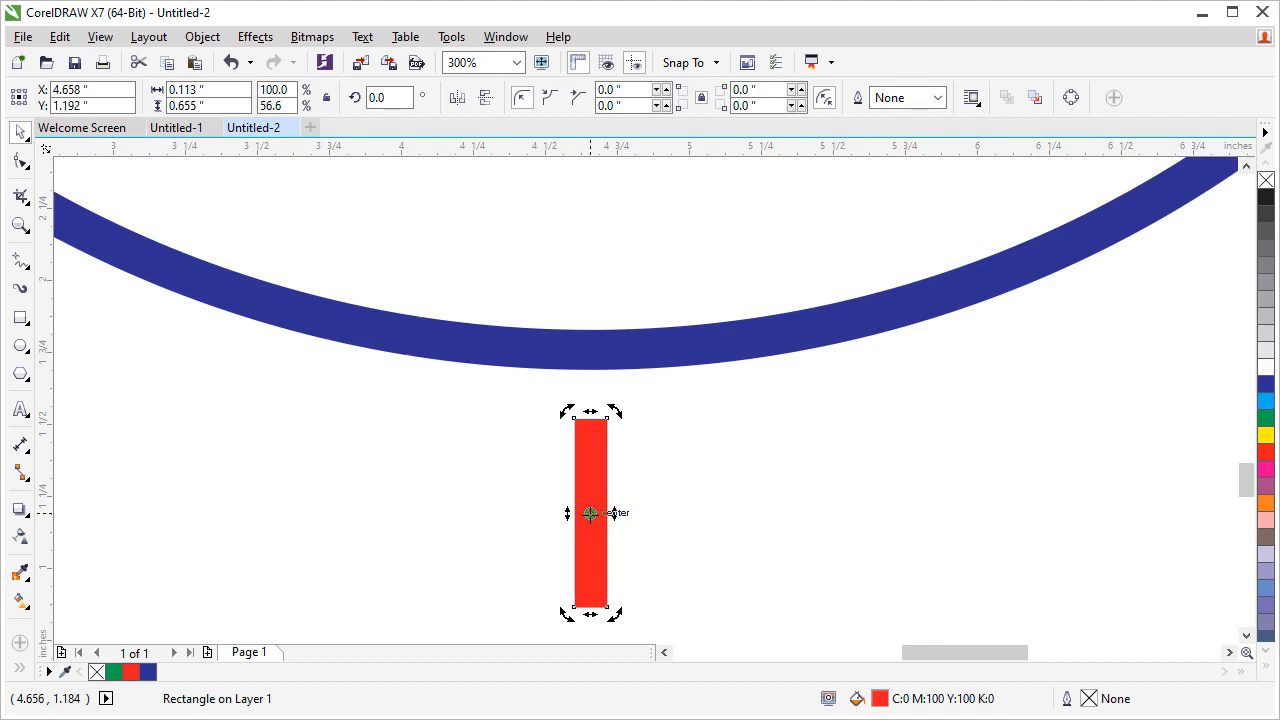
pyautogui.scroll(-4, 590, 513)
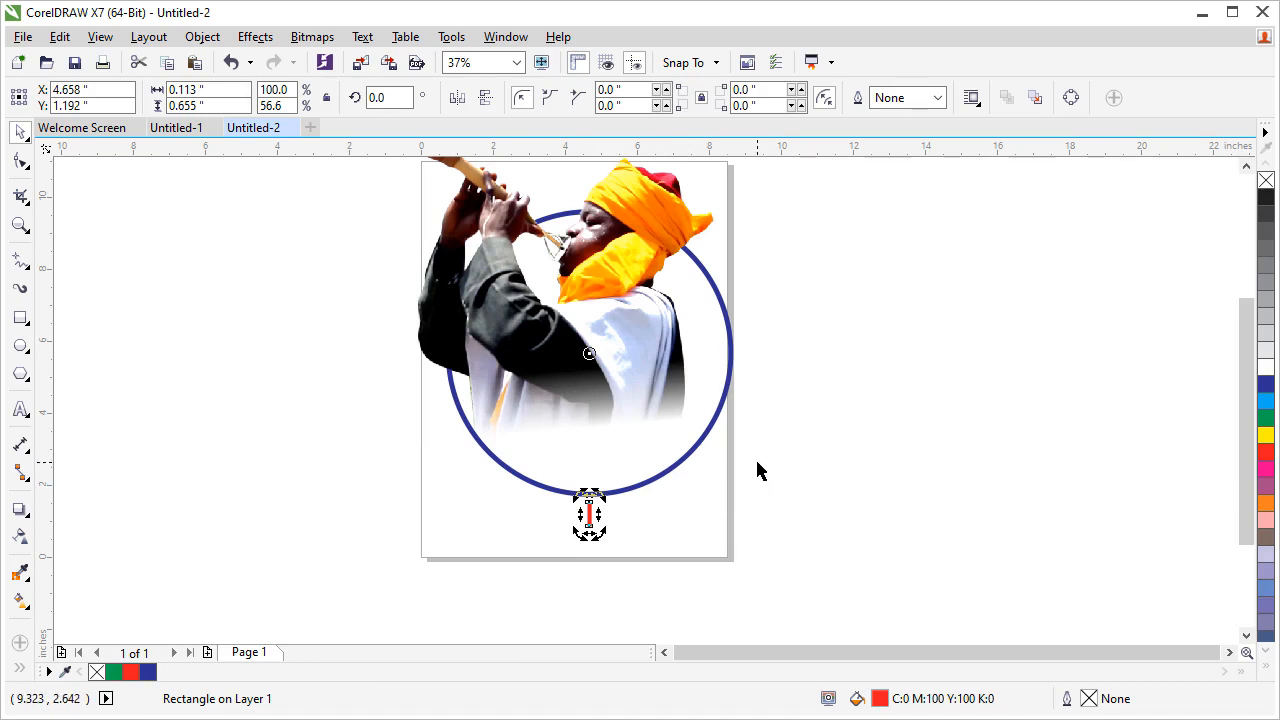
# - Open the Rotate transformation settings for the red bar and enable Relative Center
pyautogui.click(496, 40)
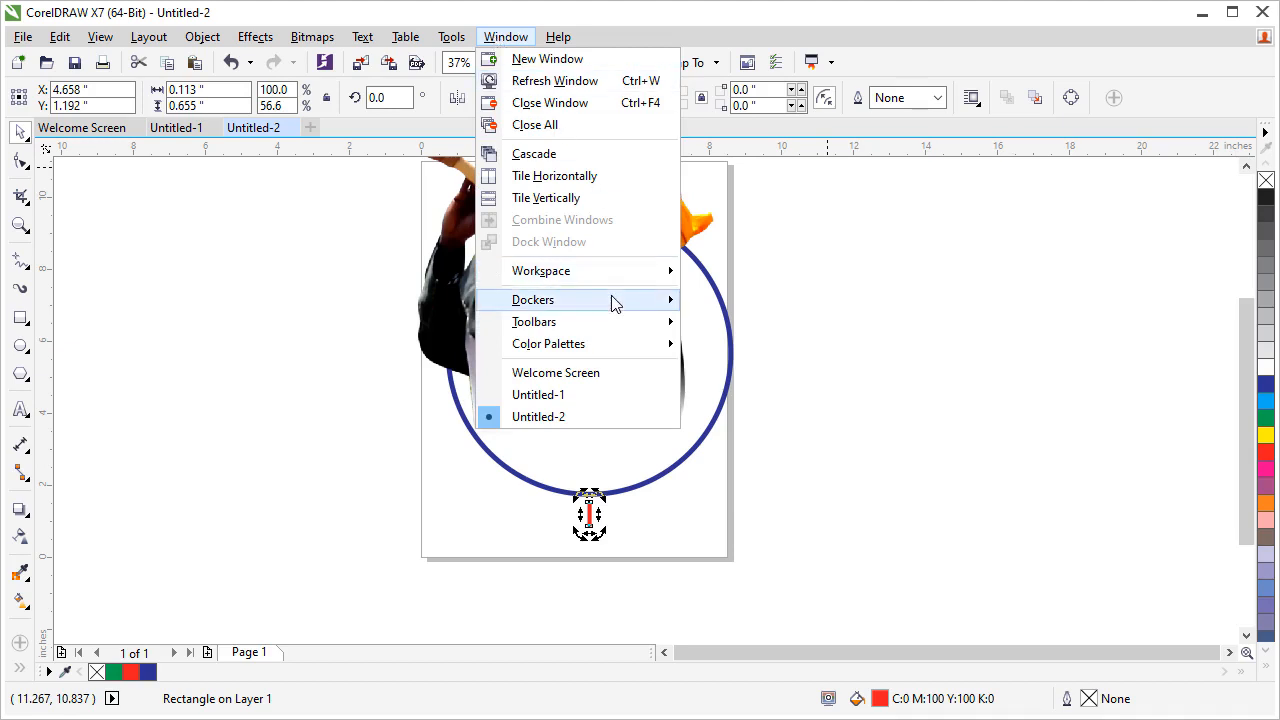
pyautogui.moveTo(614, 303)
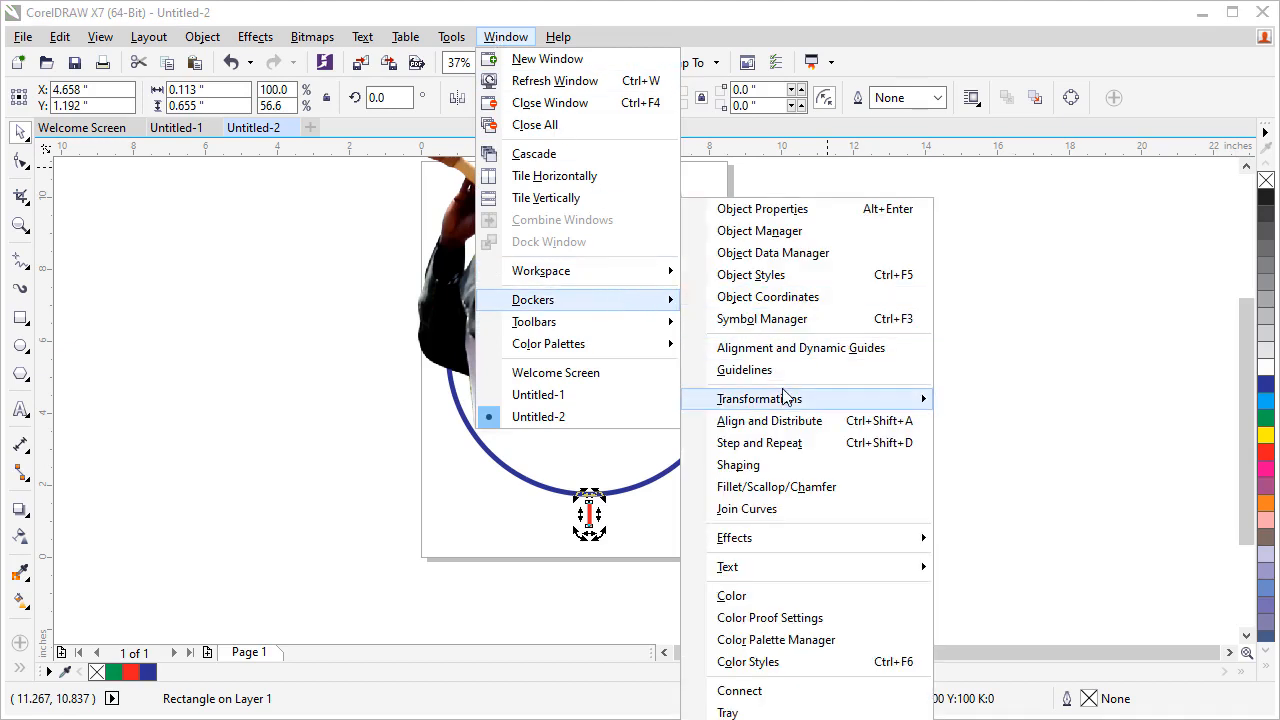
pyautogui.moveTo(786, 400)
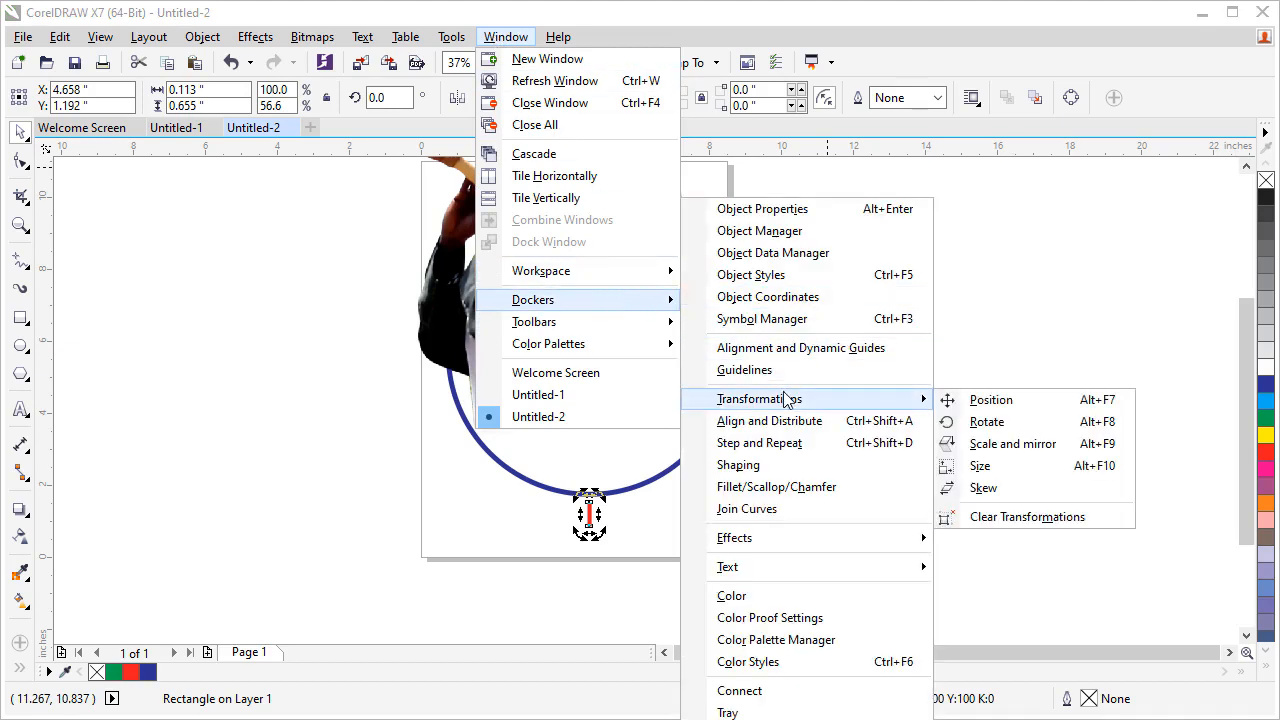
pyautogui.click(982, 424)
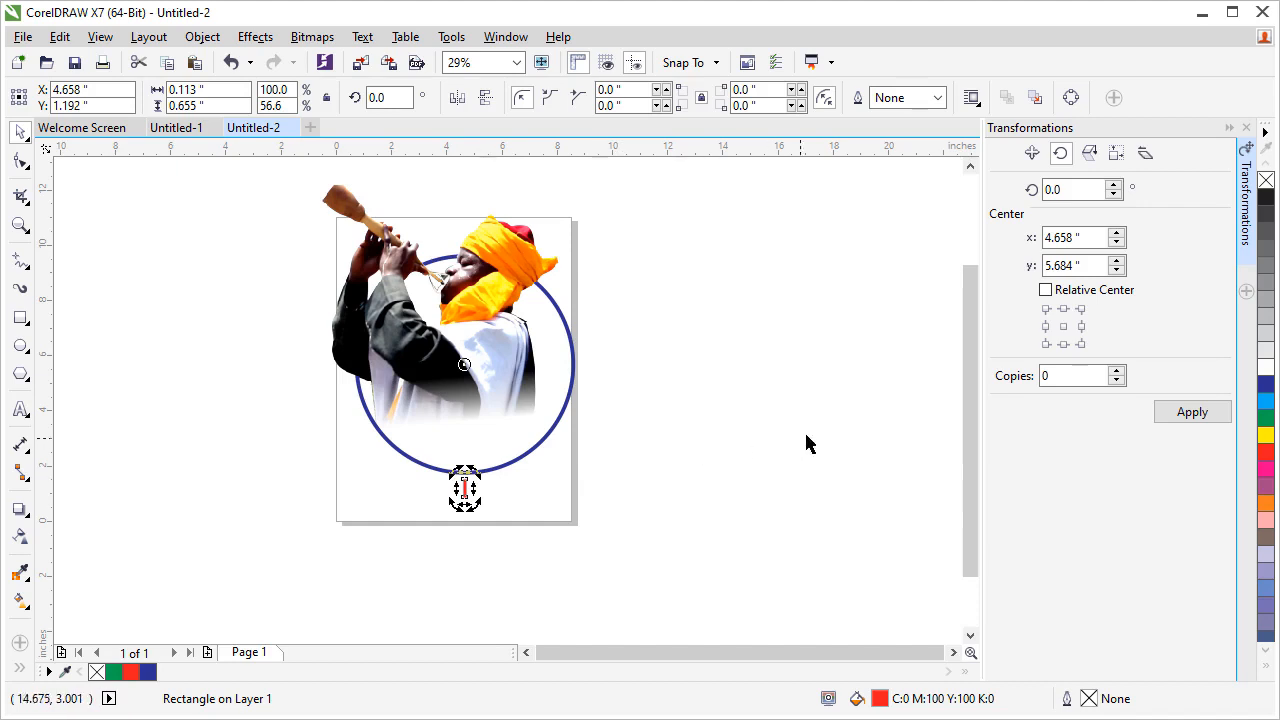
pyautogui.click(1046, 290)
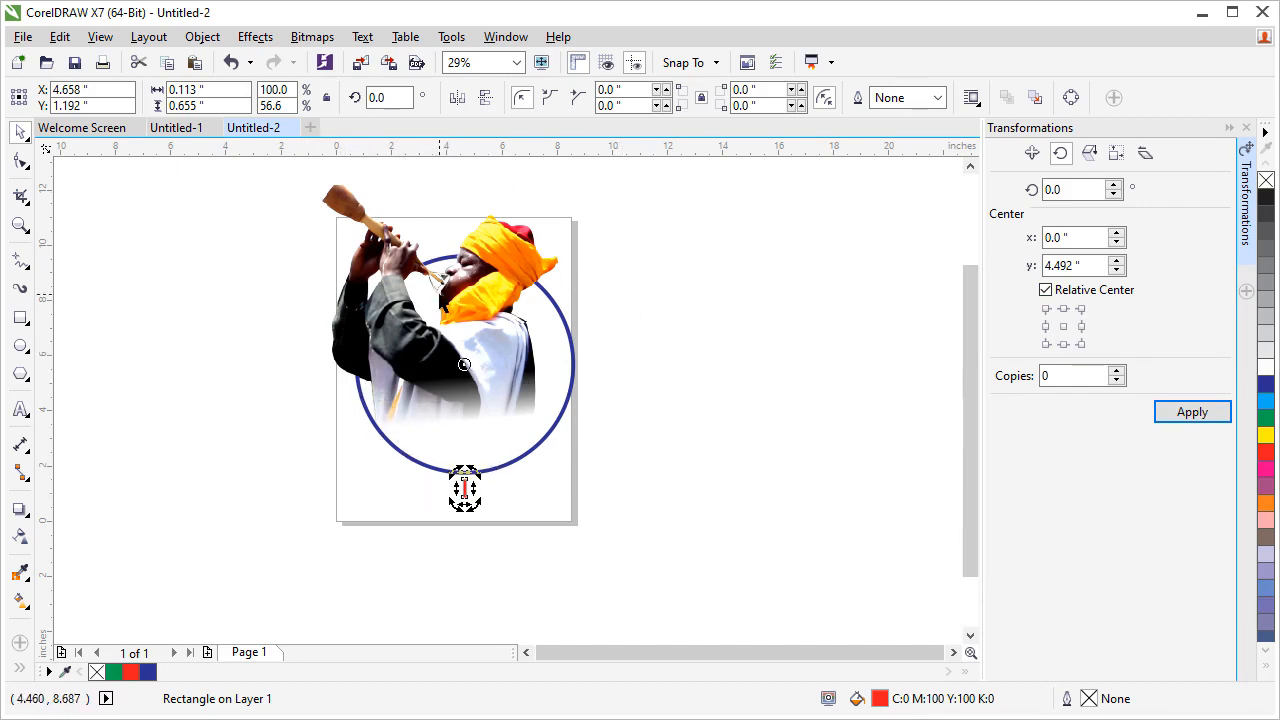
pyautogui.click(238, 449)
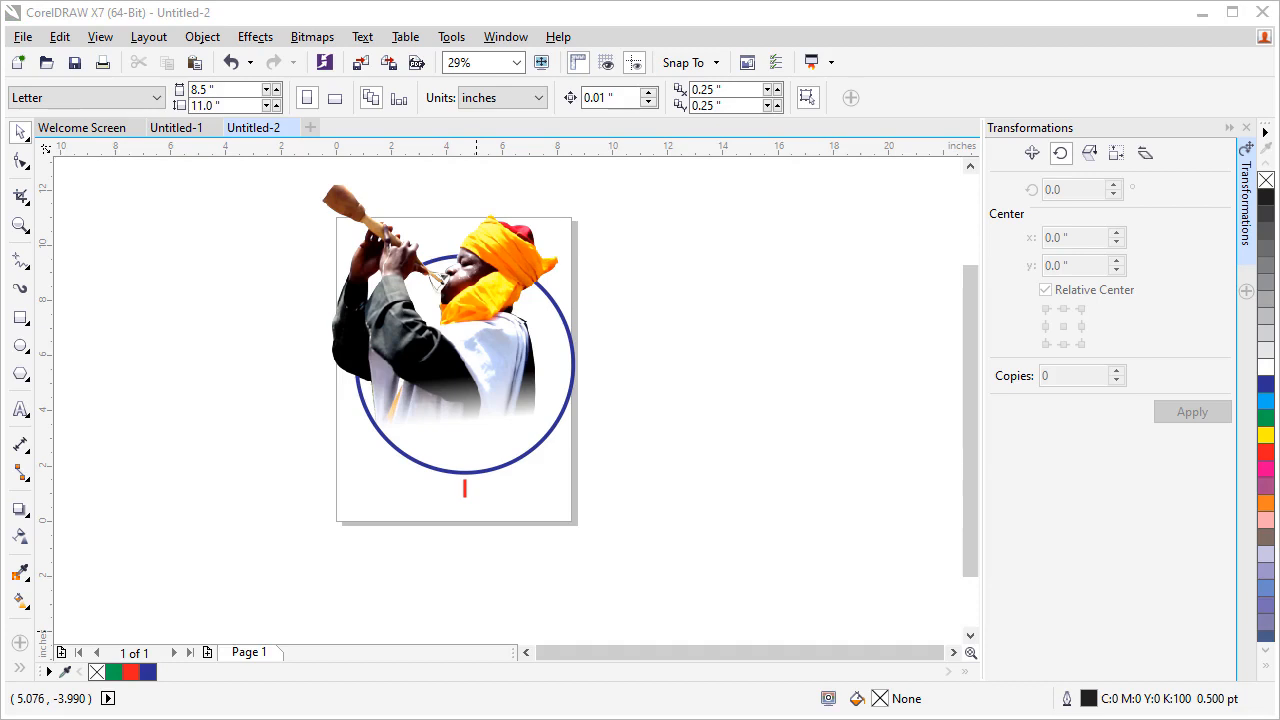
# - Switch to Calculator and move its window clear of the artwork
pyautogui.press('super')
pyautogui.scroll(-5, 143, 486)
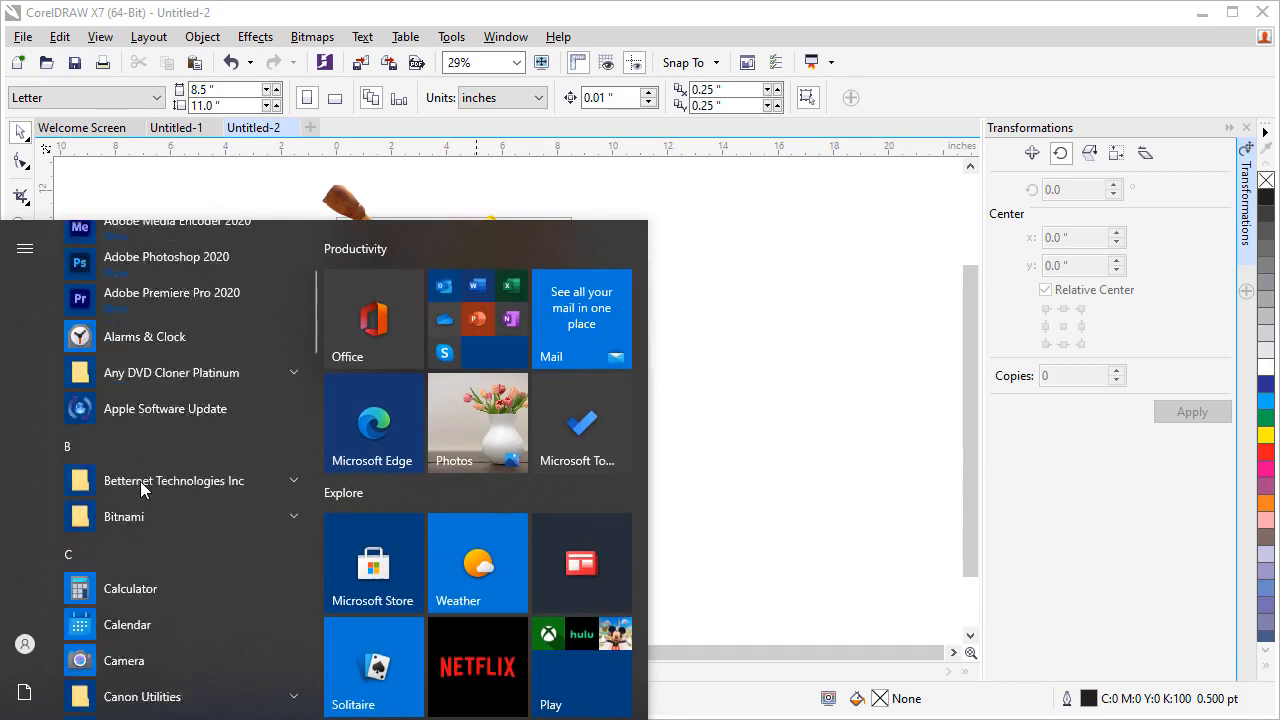
pyautogui.scroll(-2, 165, 450)
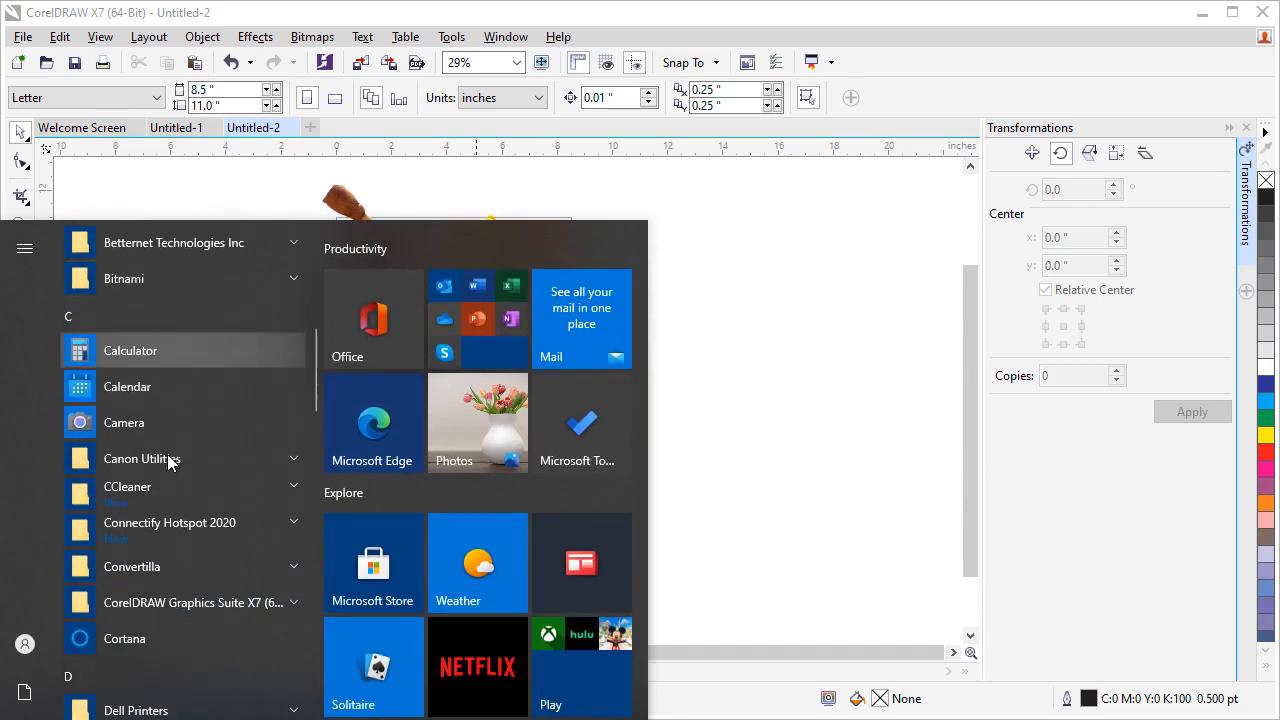
pyautogui.click(132, 342)
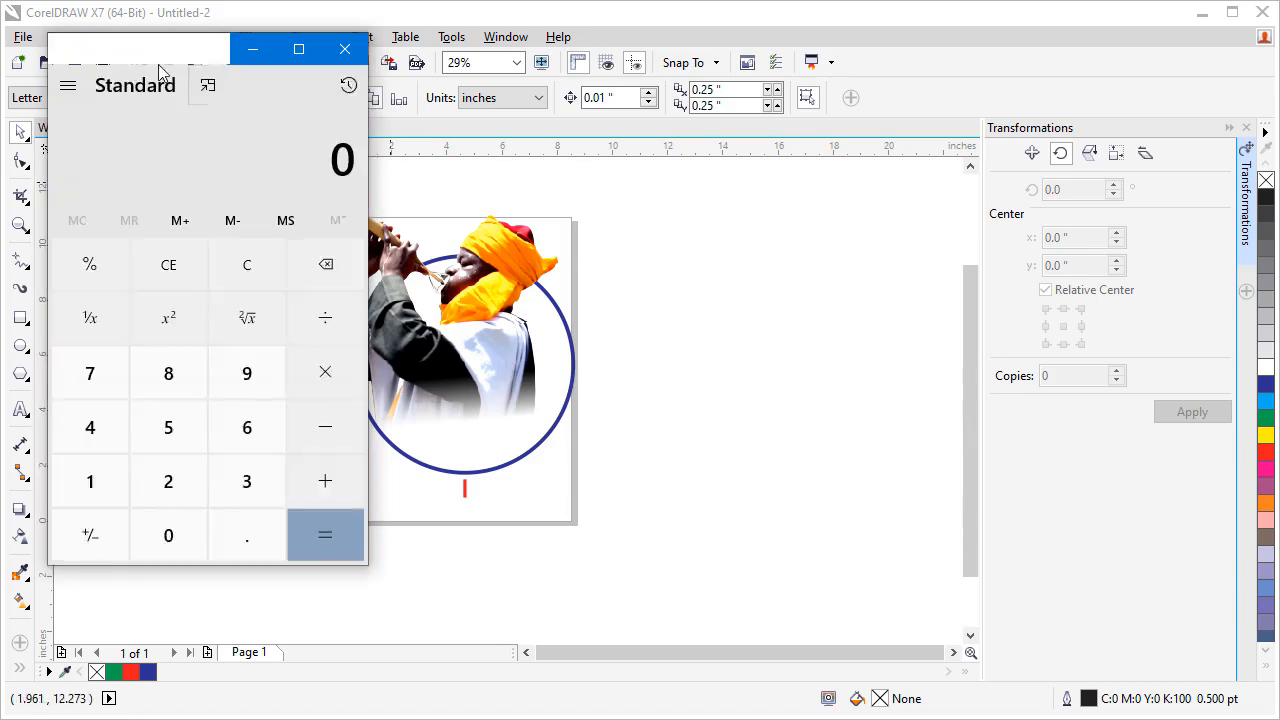
pyautogui.moveTo(126, 49); pyautogui.dragTo(788, 76)
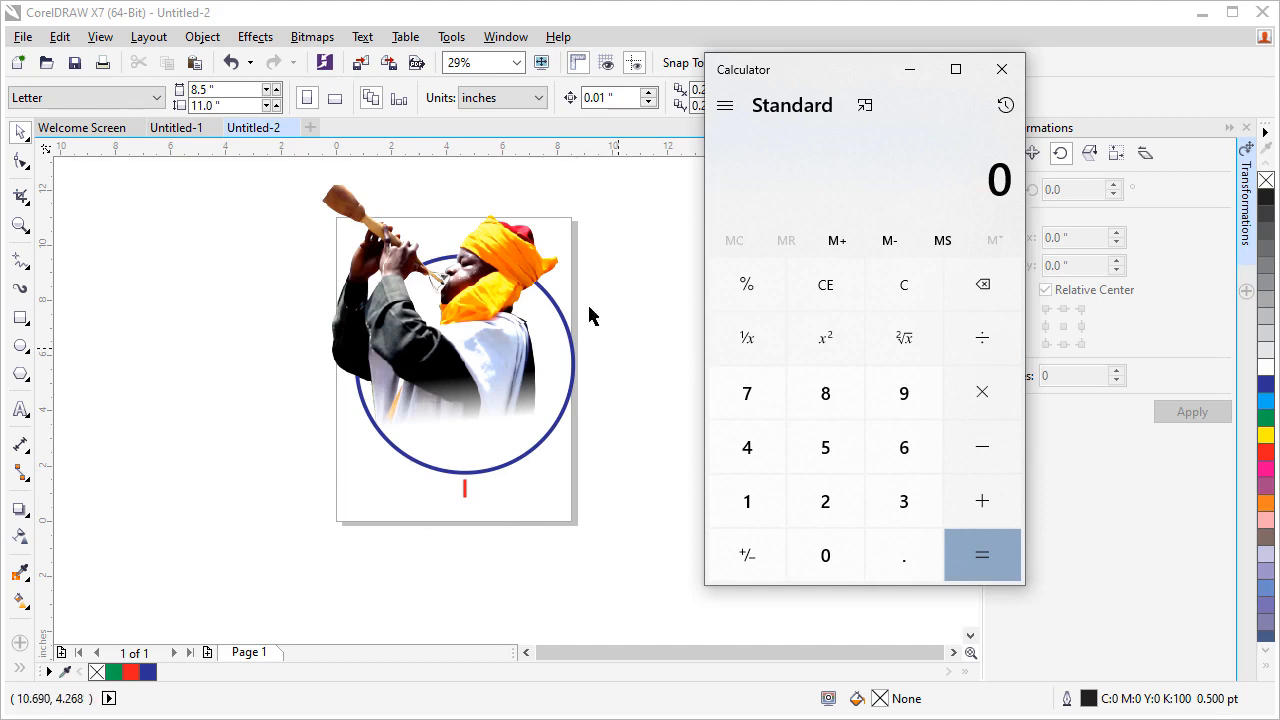
# - Calculate 50 divided by 360
pyautogui.click(837, 460)
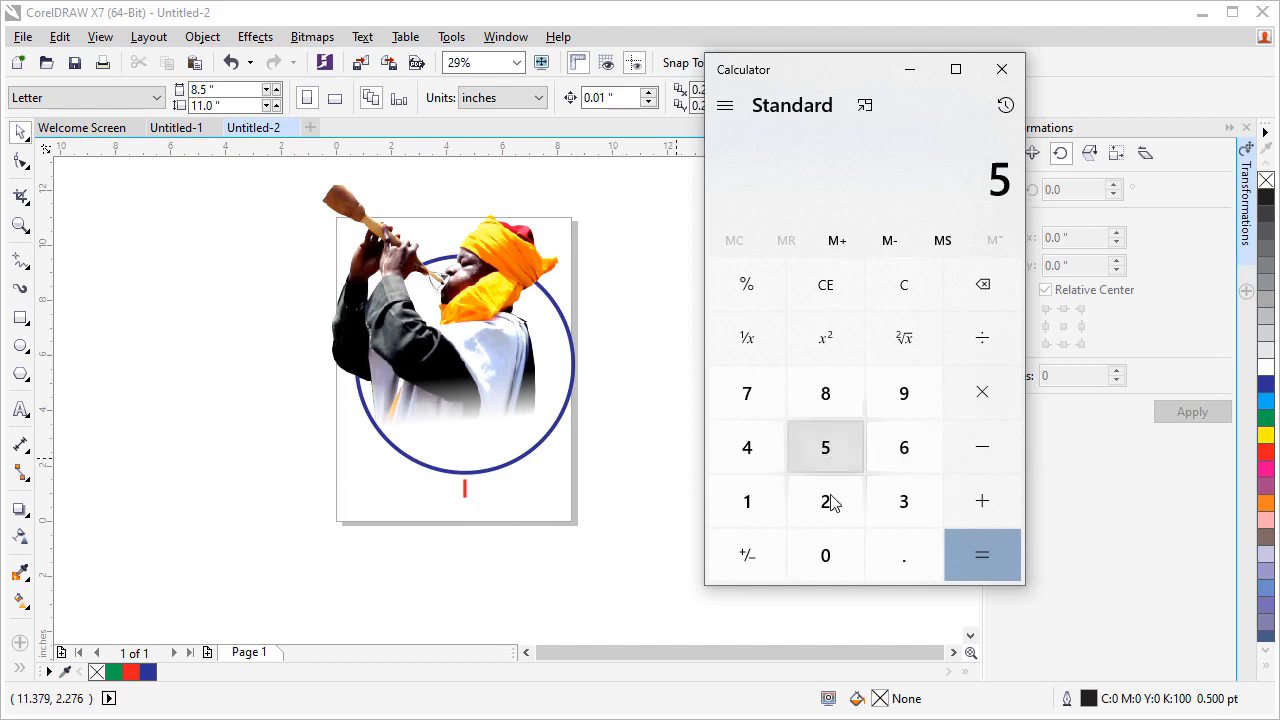
pyautogui.click(826, 556)
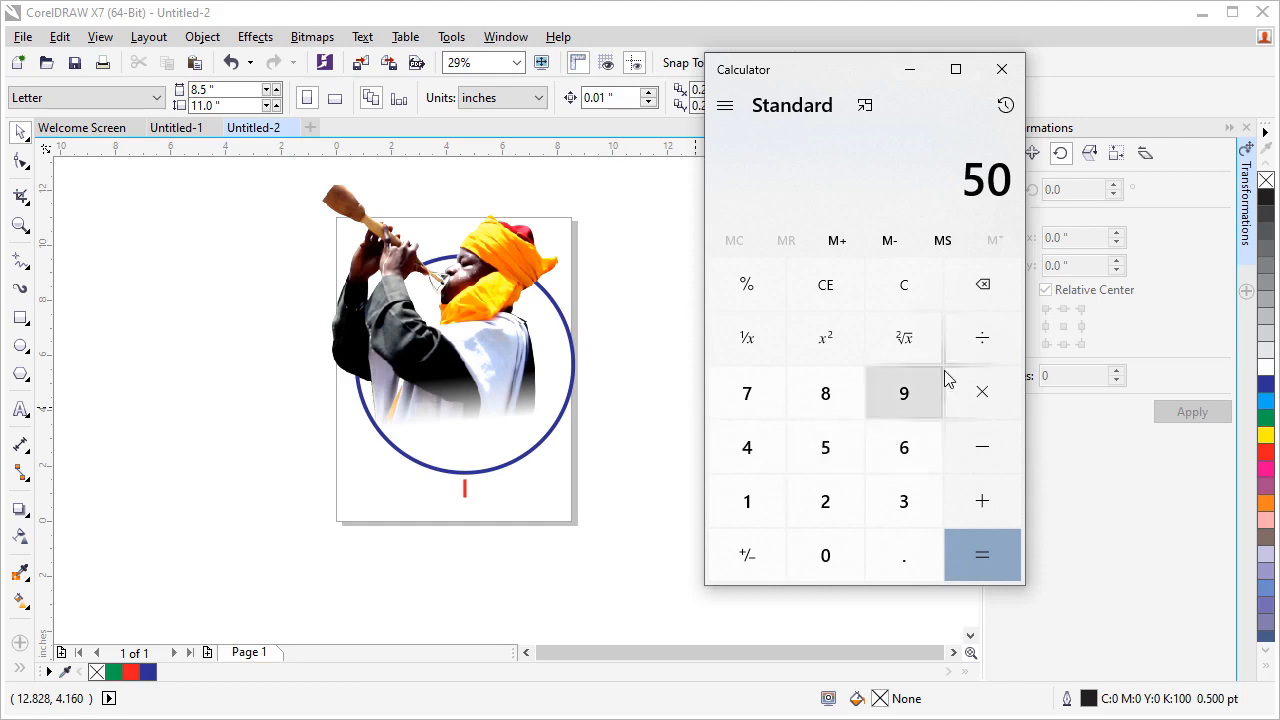
pyautogui.click(984, 341)
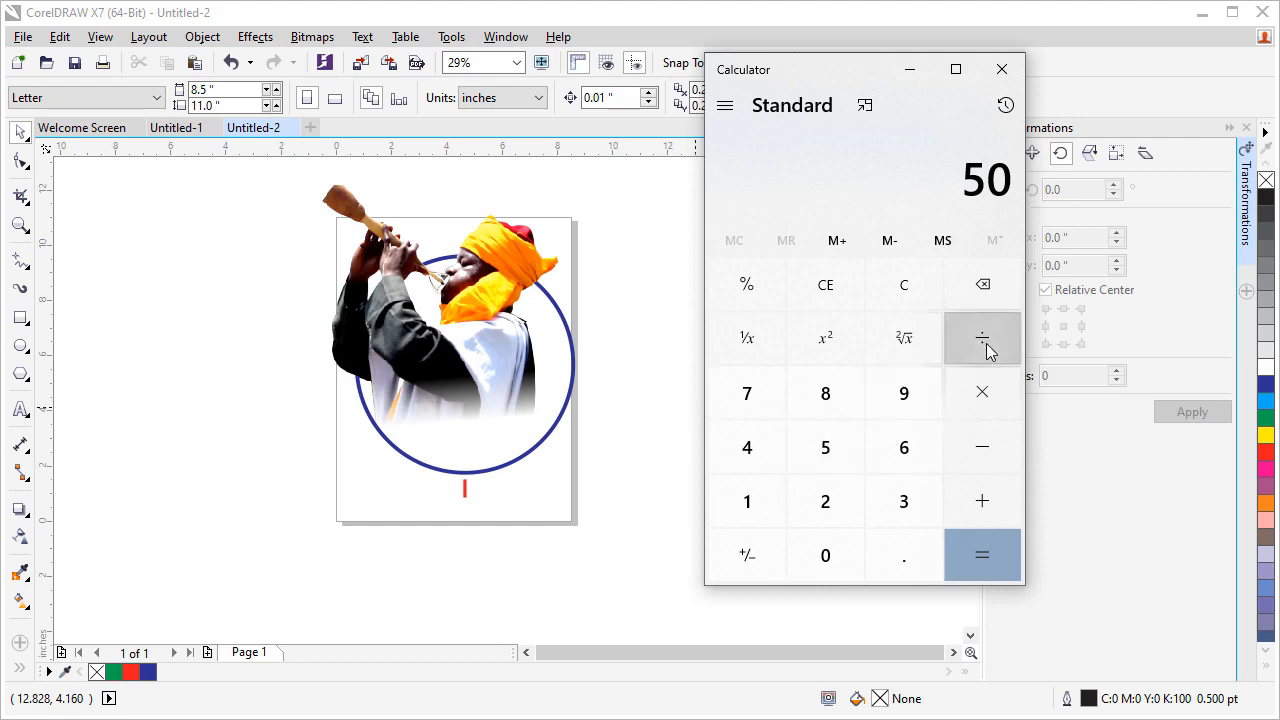
pyautogui.click(906, 492)
pyautogui.click(892, 456)
pyautogui.click(830, 566)
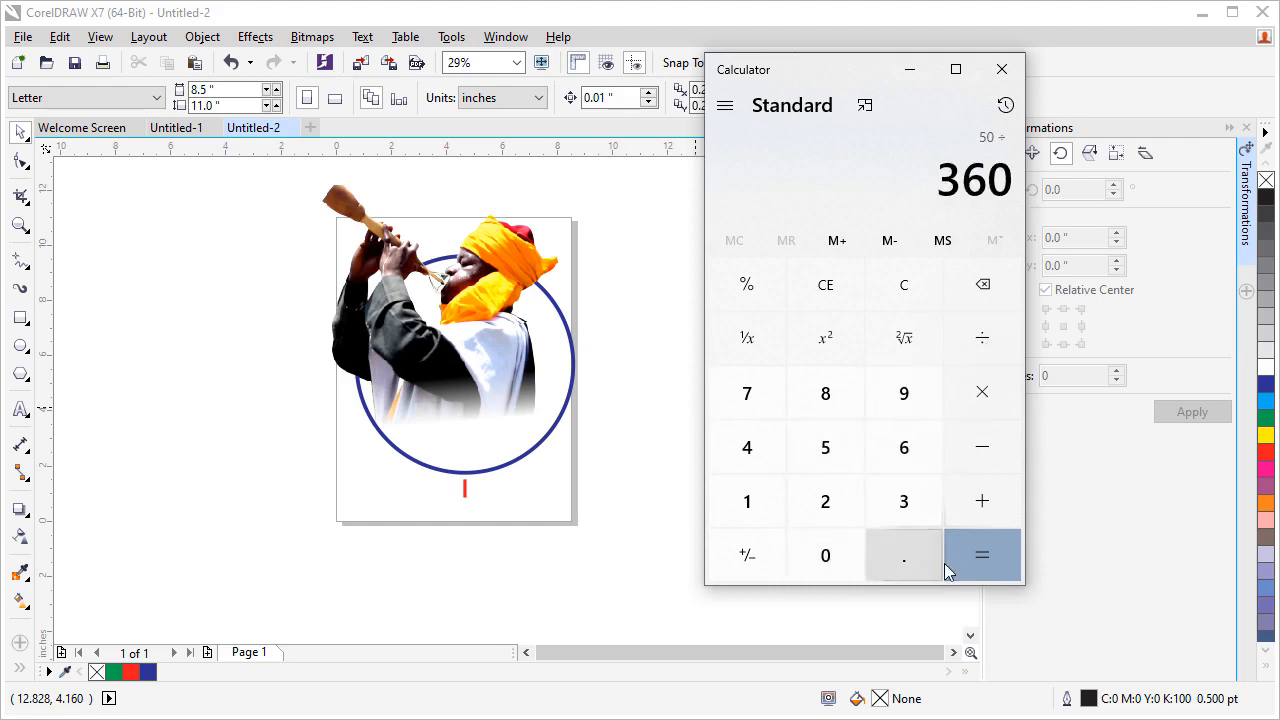
pyautogui.click(979, 554)
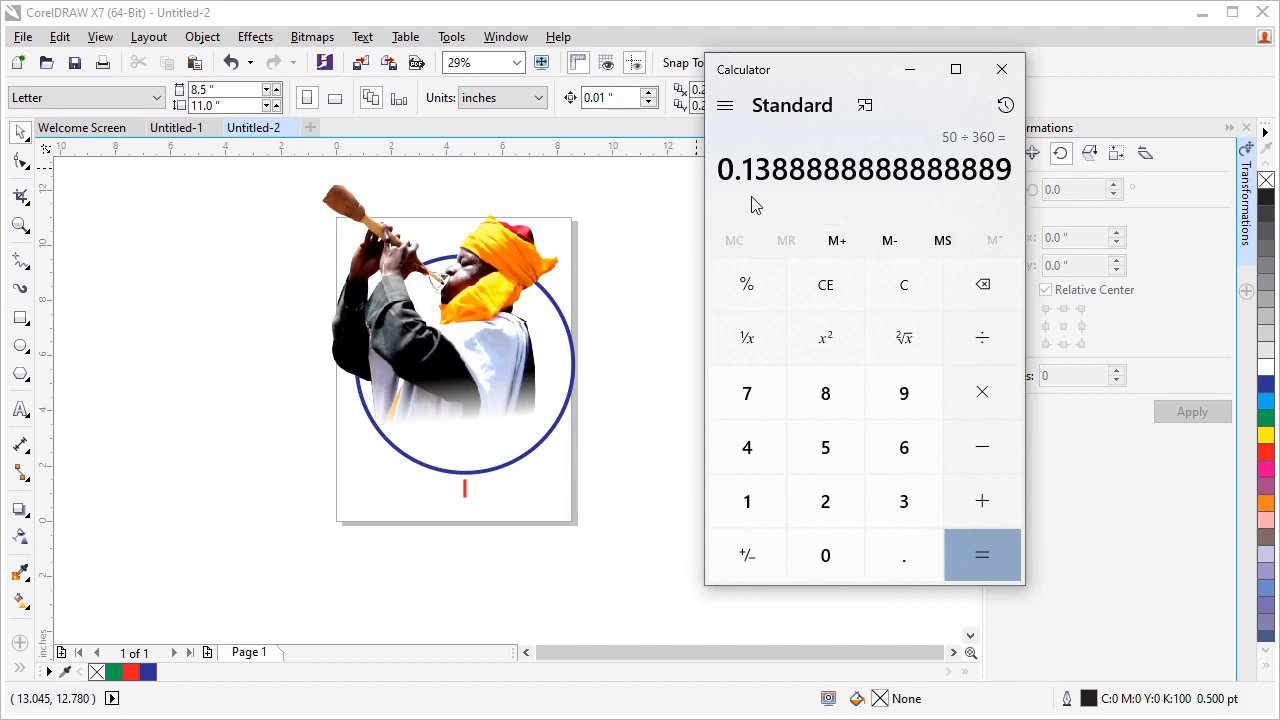
# - Clear the calculator, divide 360 by 50 to get the rotation angle, and minimize its window
pyautogui.click(826, 287)
pyautogui.click(893, 494)
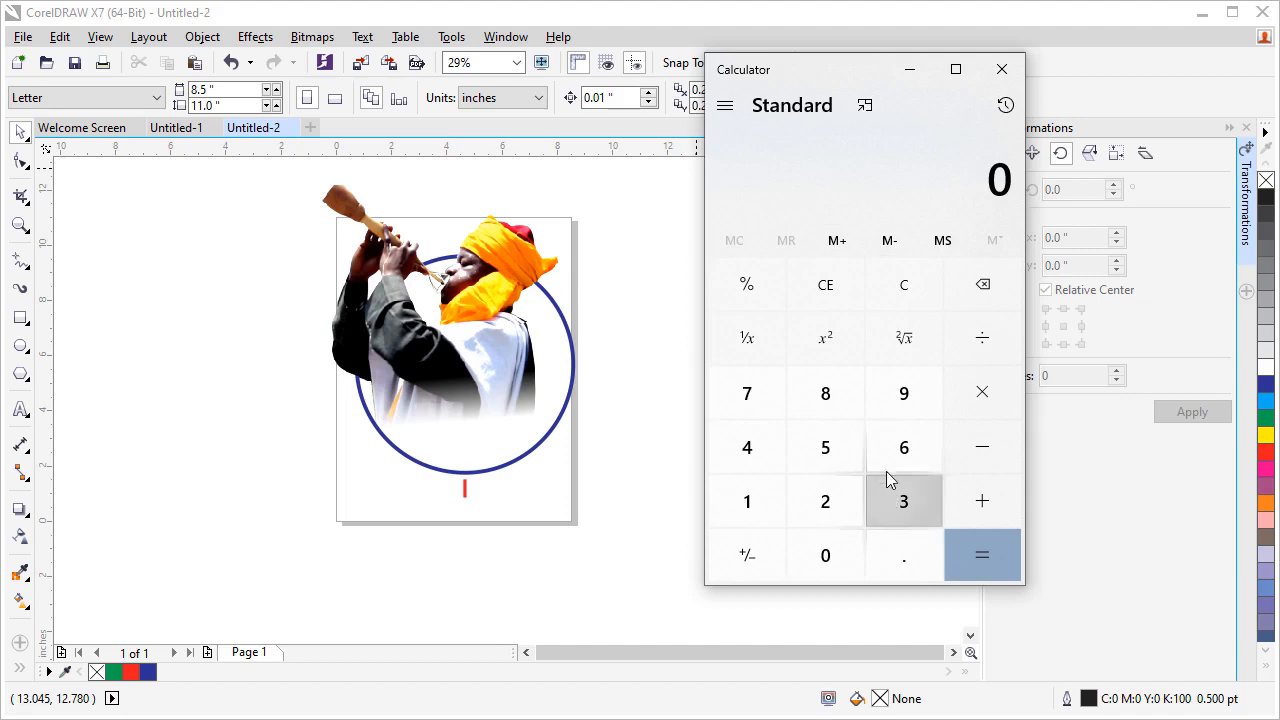
pyautogui.click(893, 458)
pyautogui.click(823, 556)
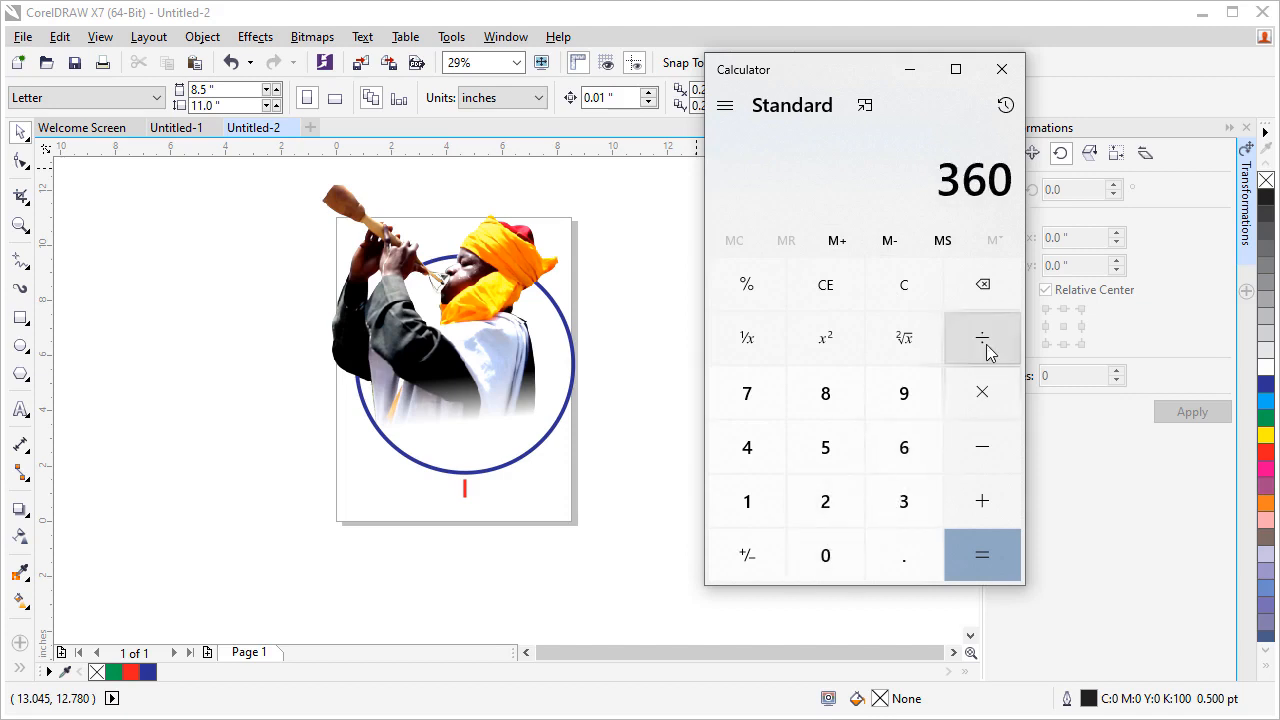
pyautogui.press('/')
pyautogui.click(826, 454)
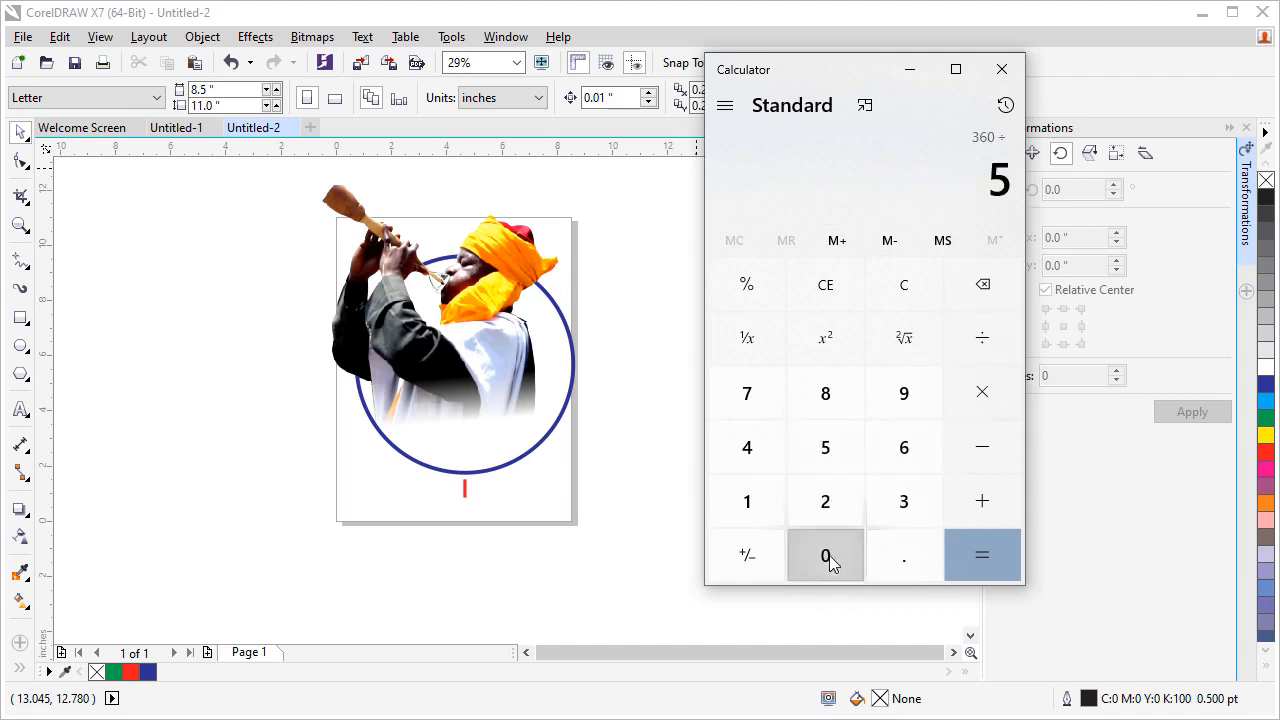
pyautogui.click(829, 558)
pyautogui.click(950, 555)
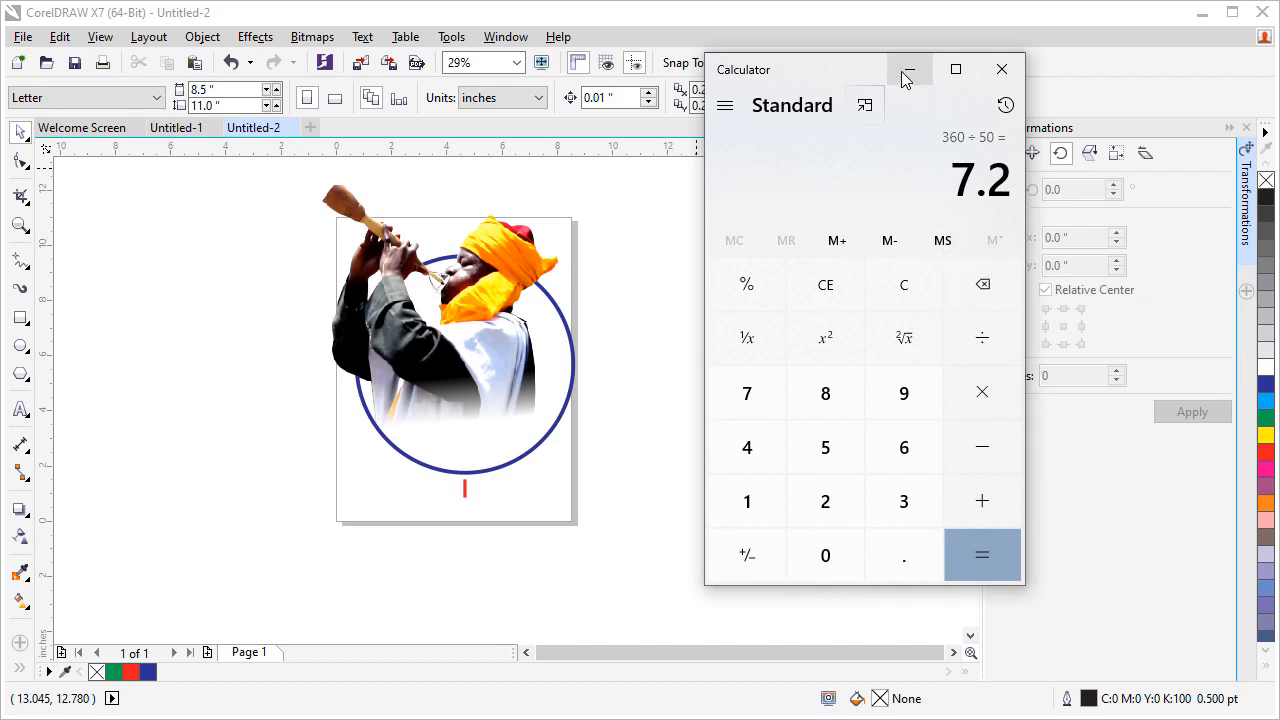
pyautogui.click(907, 71)
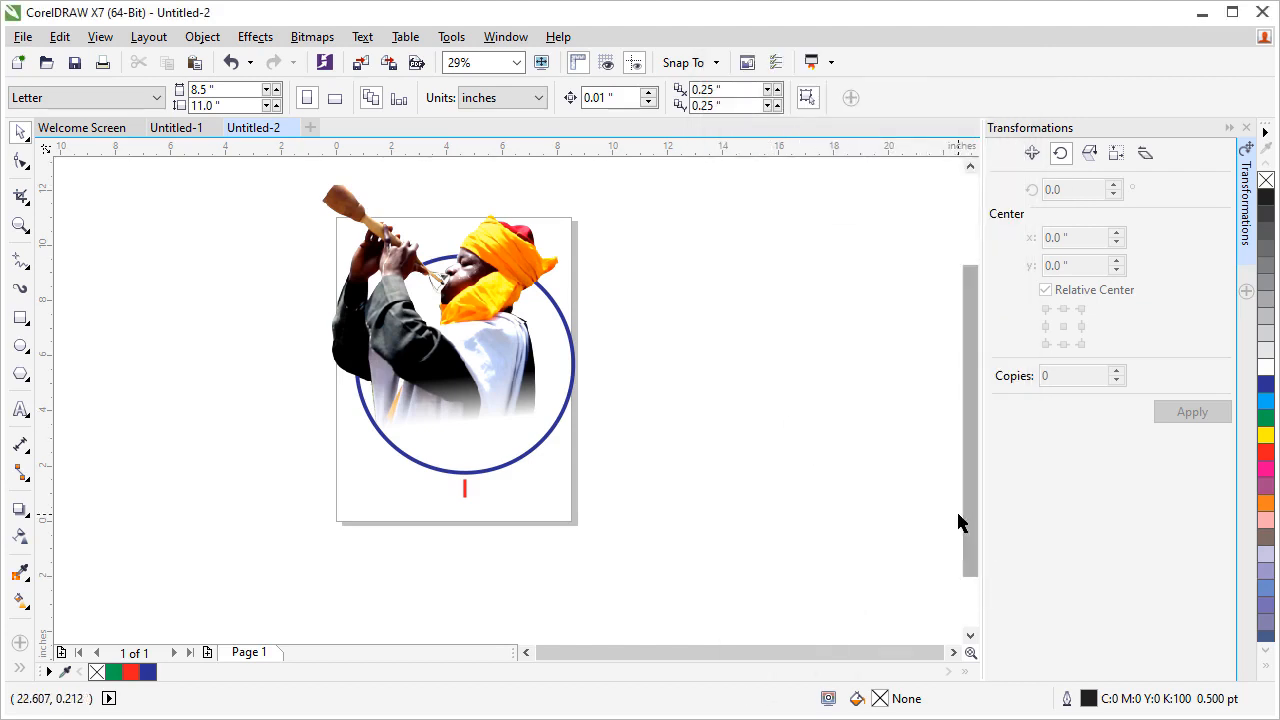
# - Rotate the red bar by 7.2 degrees with 50 copies to form a ring around the blue circle
pyautogui.click(465, 493)
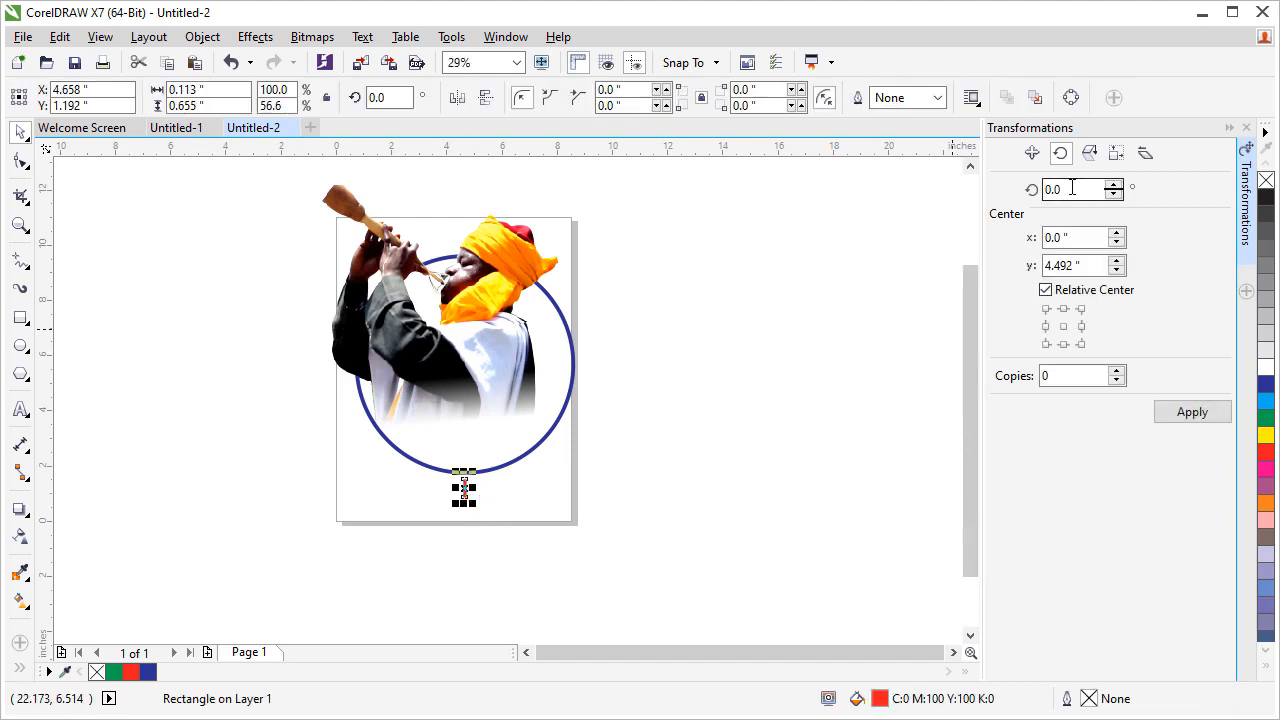
pyautogui.moveTo(1072, 188); pyautogui.dragTo(1031, 193)
pyautogui.write('7')
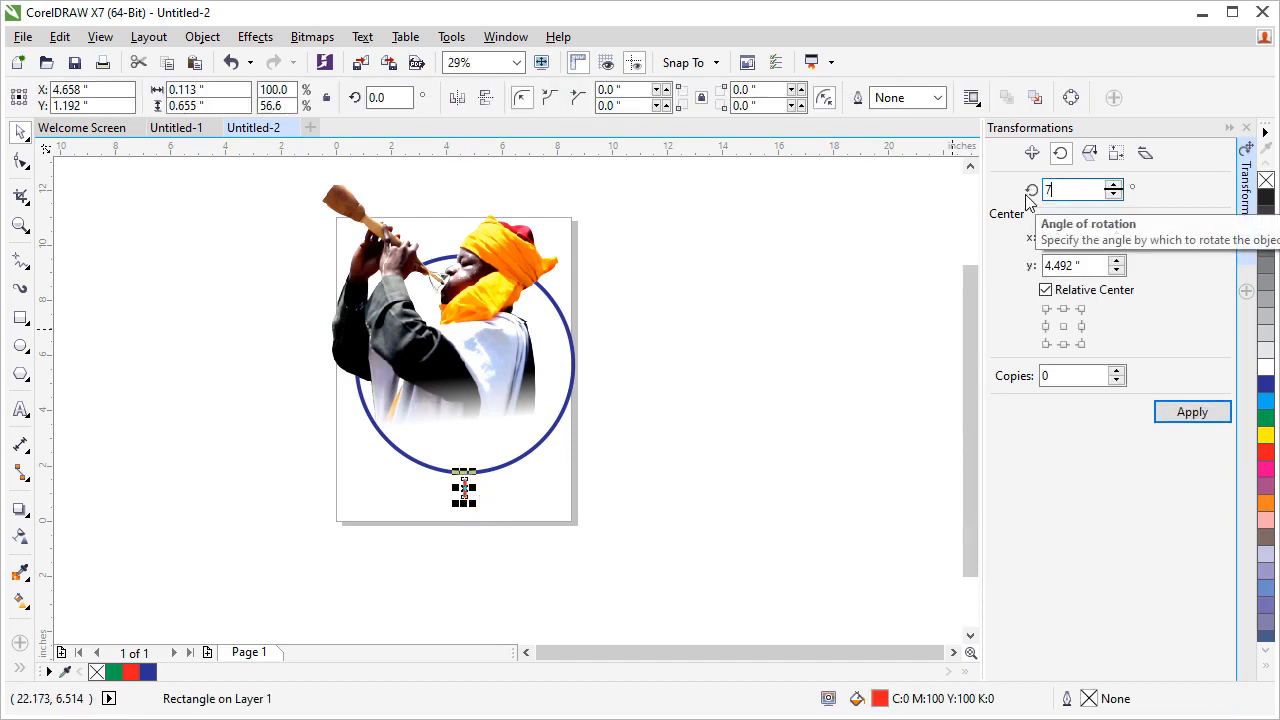
pyautogui.write('.2')
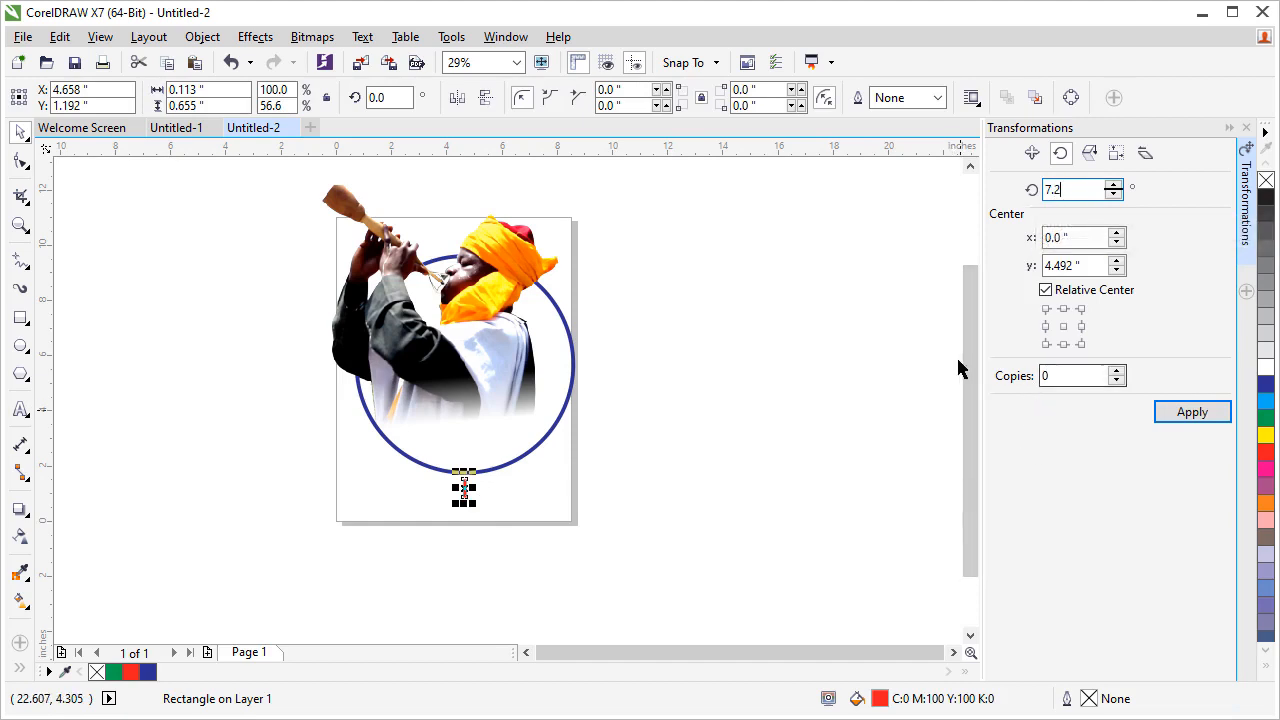
pyautogui.moveTo(1059, 375); pyautogui.dragTo(1025, 375)
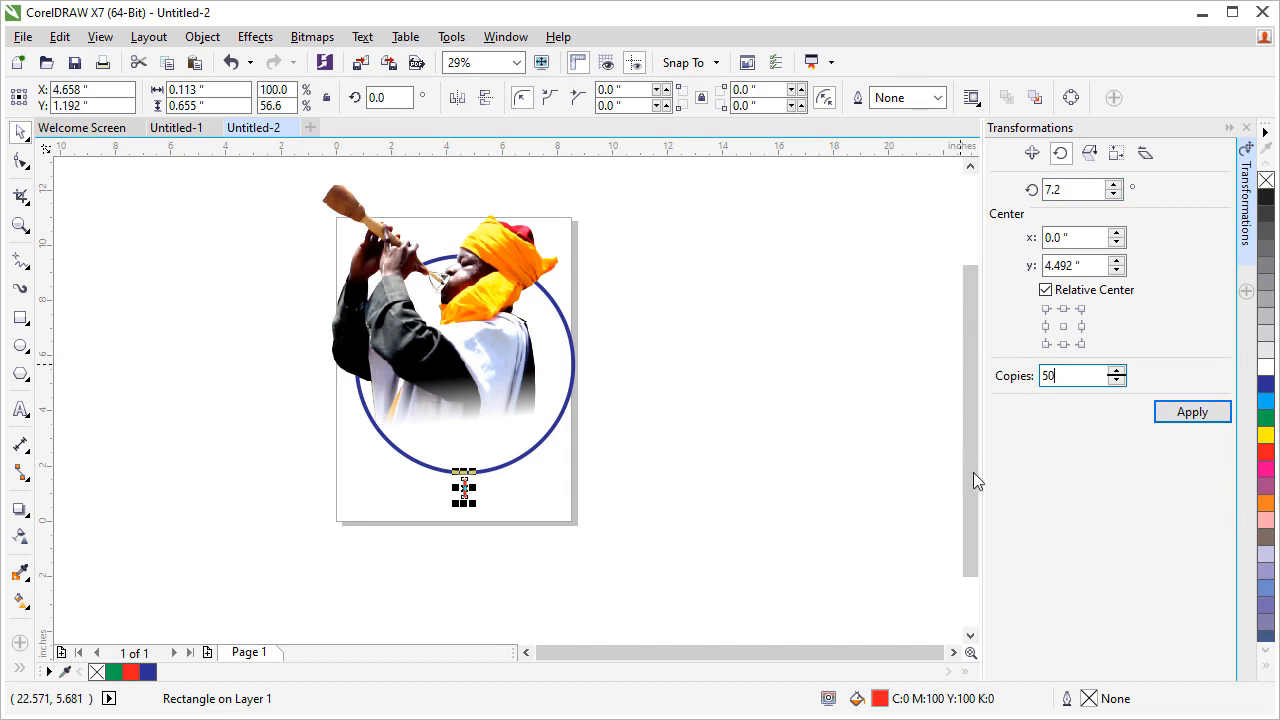
pyautogui.click(1182, 420)
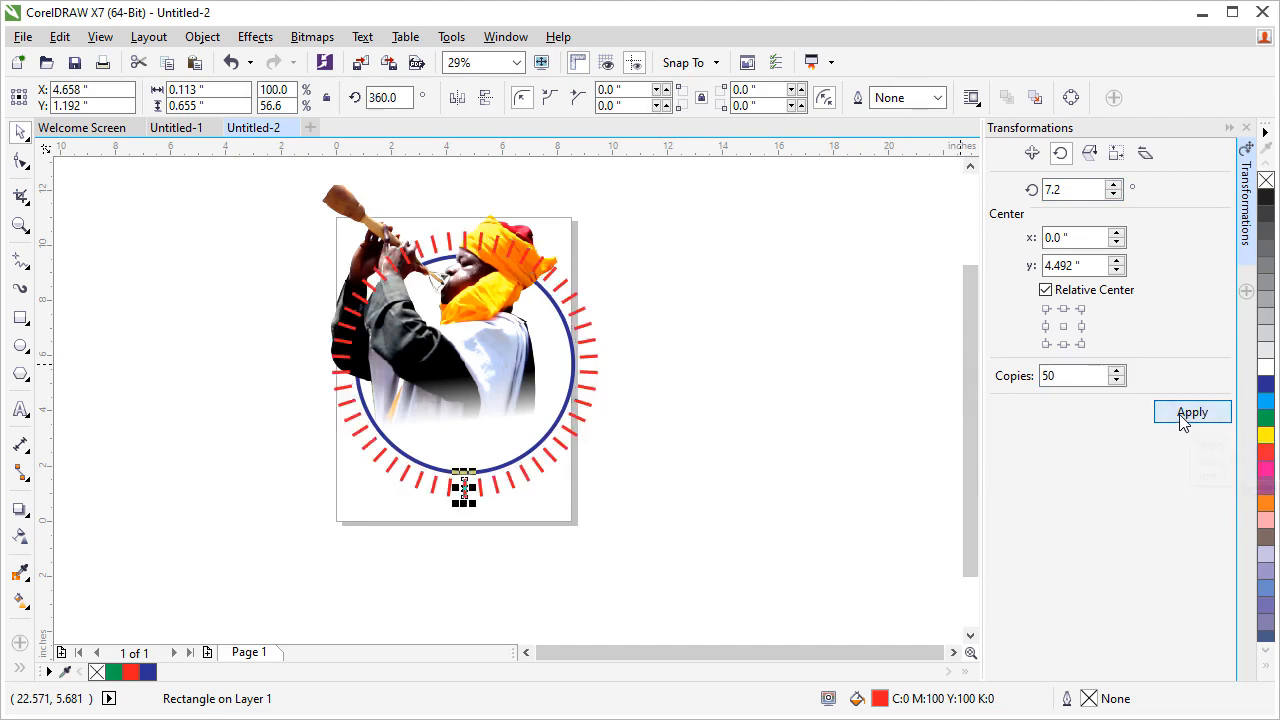
pyautogui.click(785, 490)
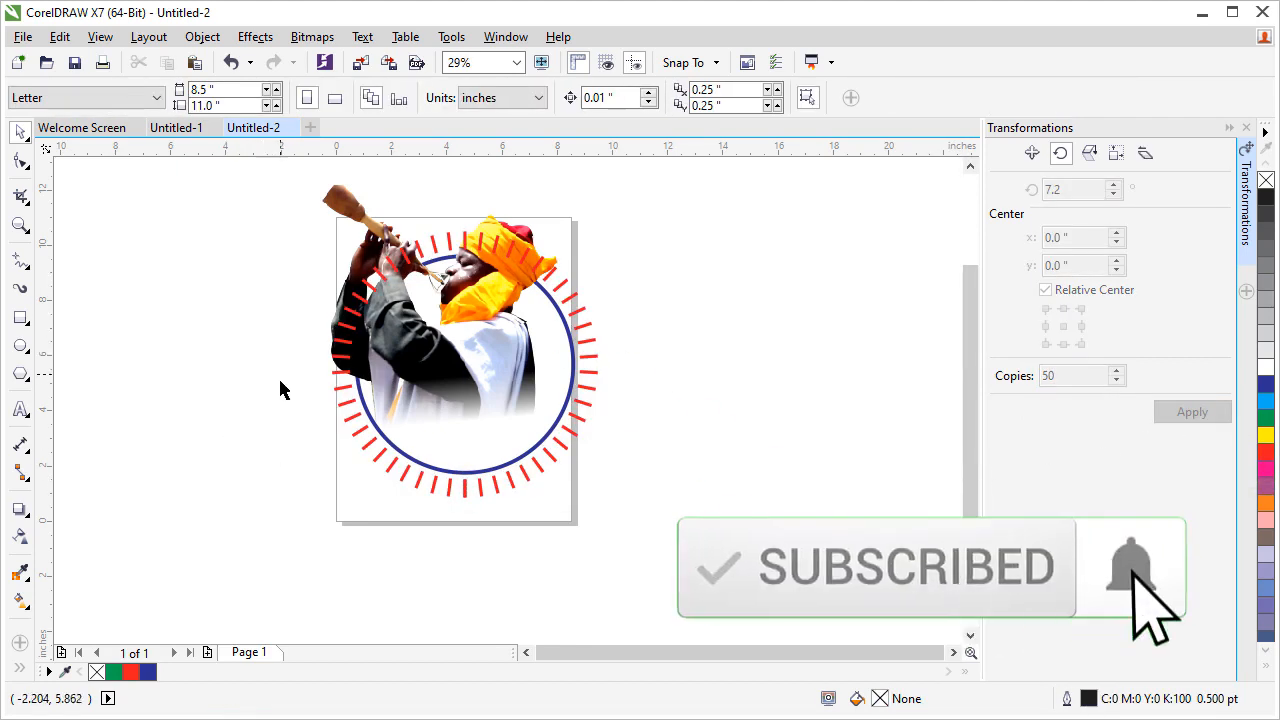
# - Delete the red bars at the top of the ring and those overlapping the player's orange turban
pyautogui.click(450, 252)
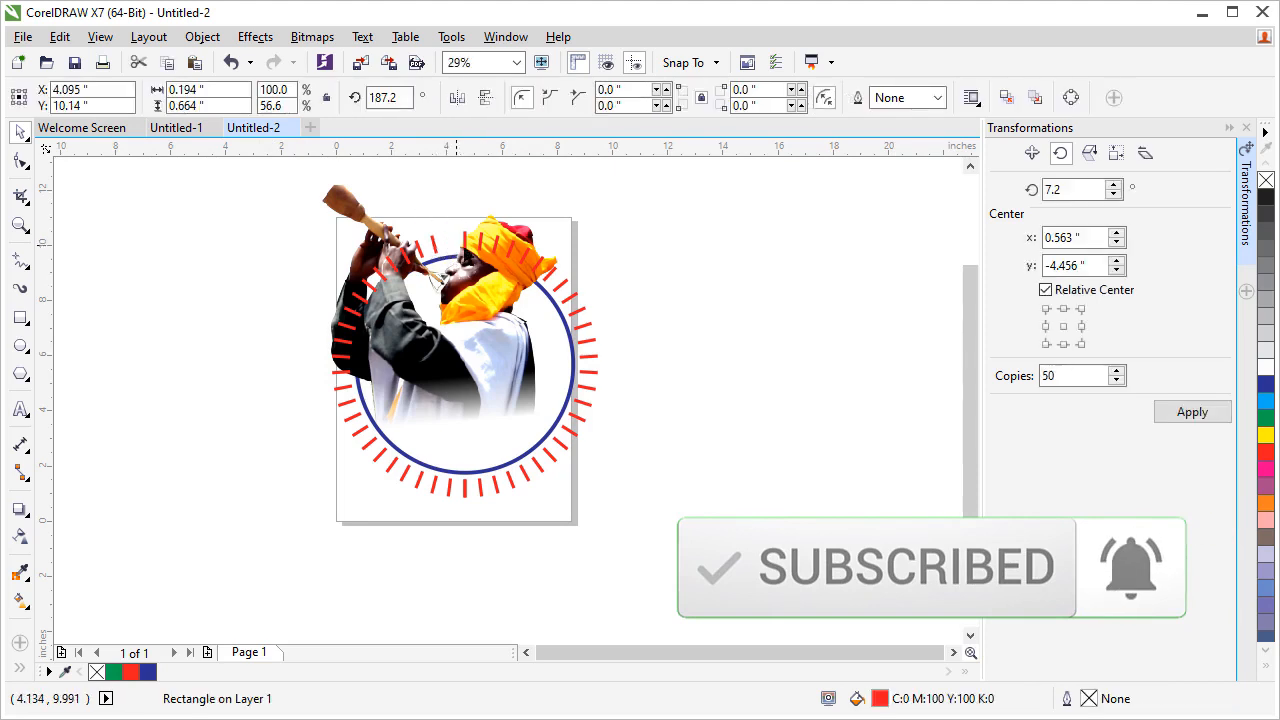
pyautogui.press('Escape')
pyautogui.click(464, 246)
pyautogui.press('Delete')
pyautogui.click(479, 244)
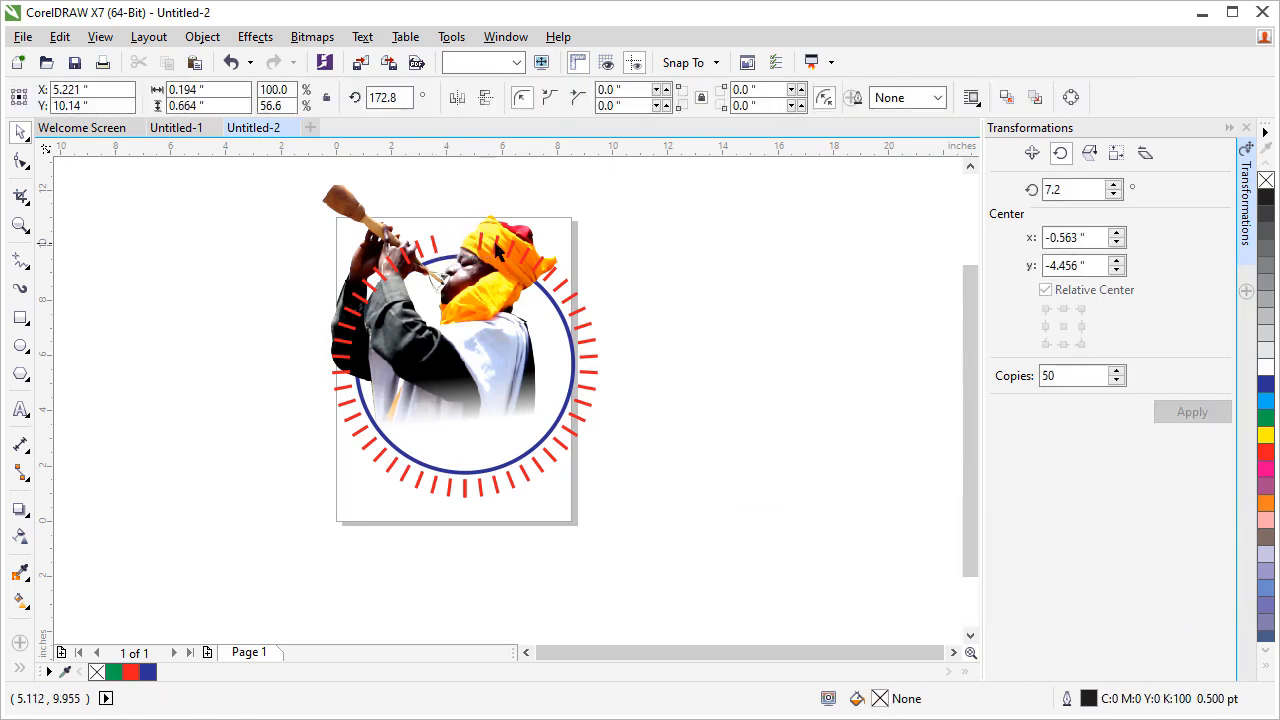
pyautogui.press('Delete')
pyautogui.click(497, 246)
pyautogui.press('Delete')
pyautogui.click(519, 263)
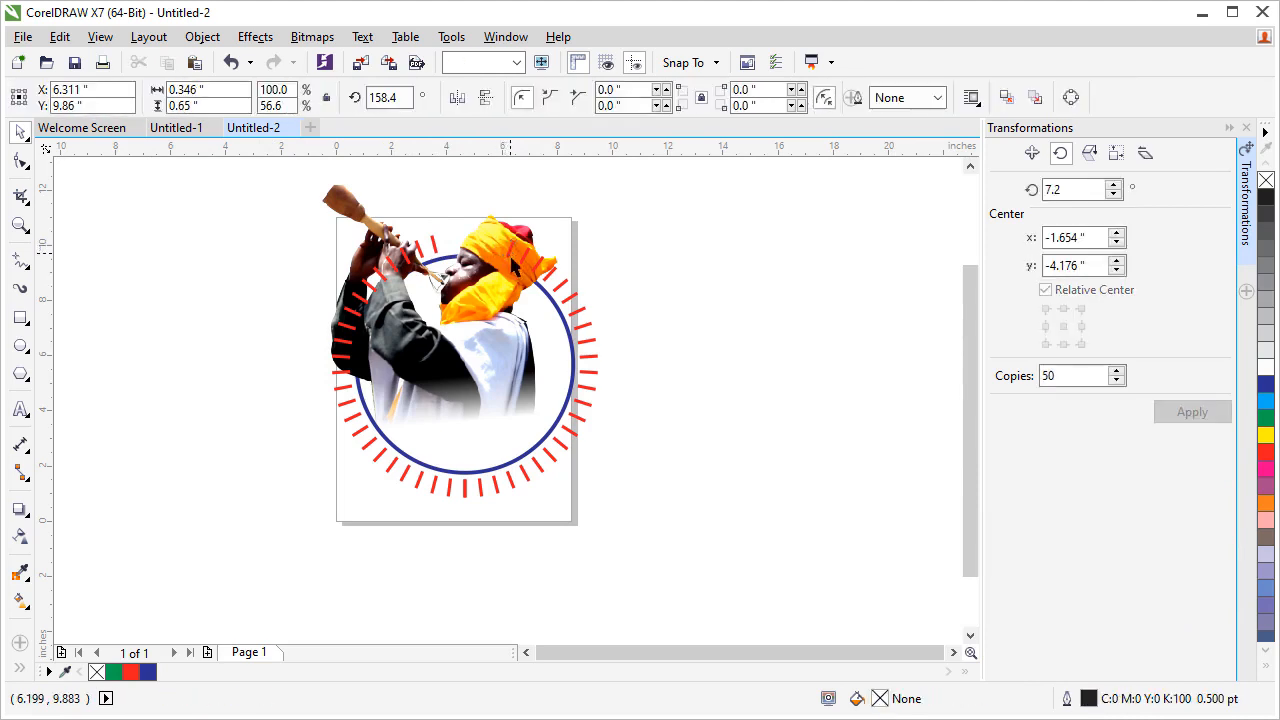
pyautogui.press('Delete')
pyautogui.click(523, 270)
pyautogui.press('Delete')
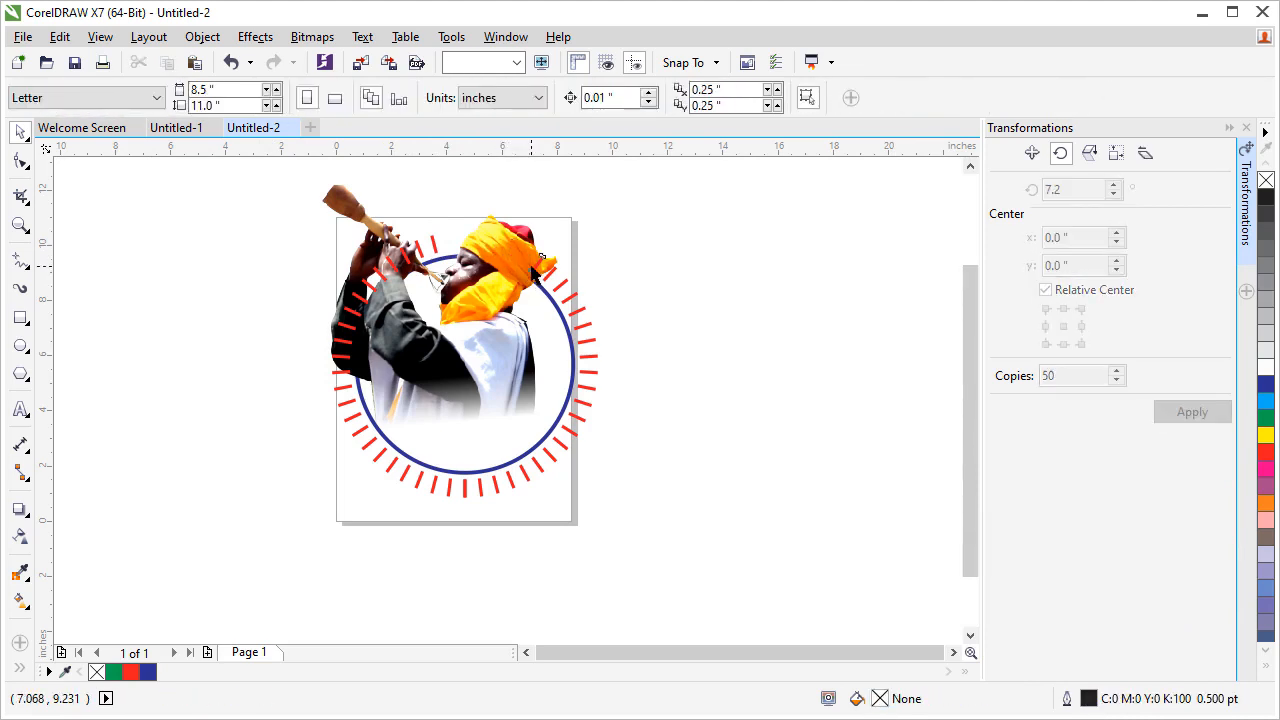
pyautogui.click(525, 276)
pyautogui.press('Delete')
pyautogui.click(432, 258)
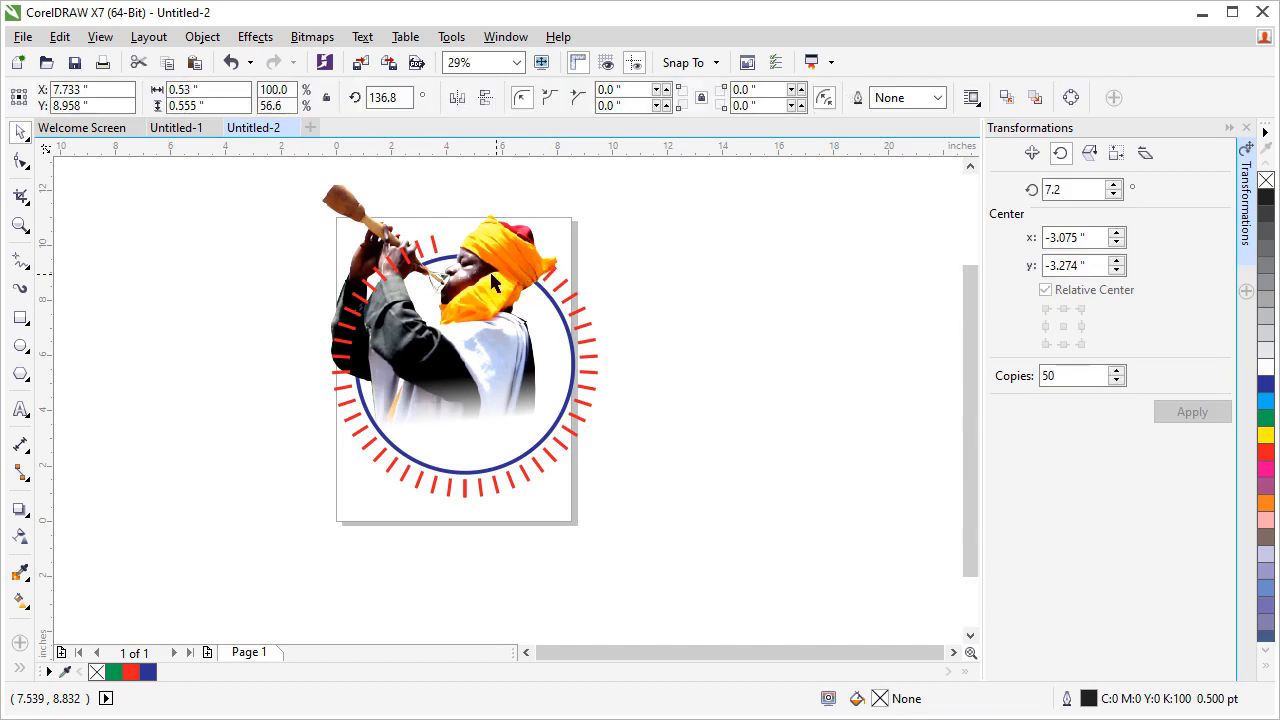
pyautogui.press('Delete')
# - Delete the red bars beside and across the player's horn and hands at the top of the ring
pyautogui.click(431, 249)
pyautogui.press('Delete')
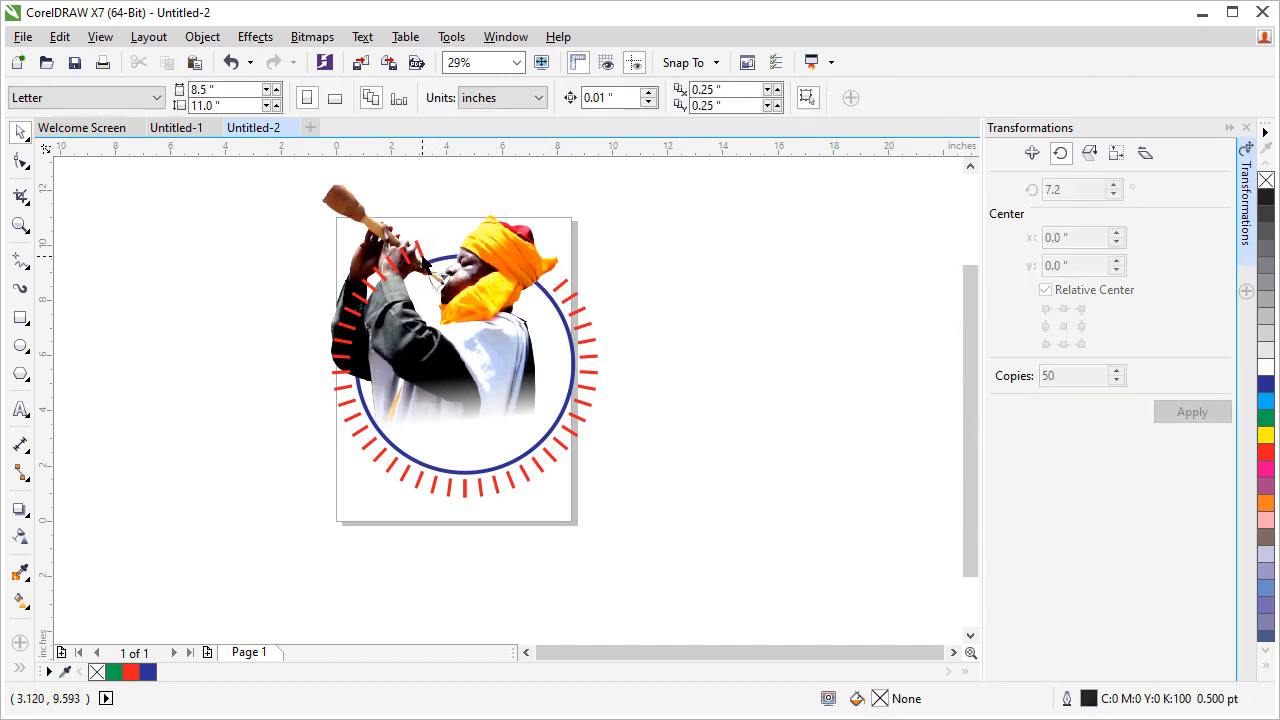
pyautogui.click(425, 262)
pyautogui.press('Delete')
pyautogui.click(390, 265)
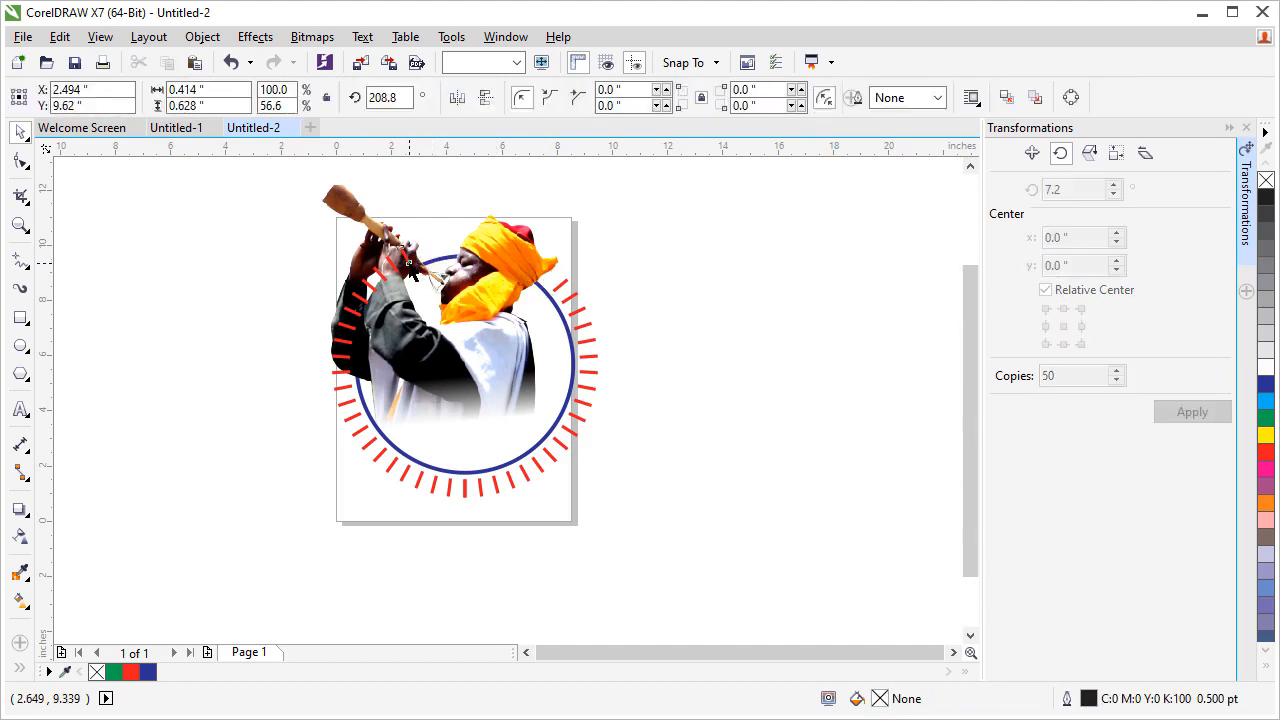
pyautogui.press('Delete')
pyautogui.click(372, 267)
pyautogui.press('Delete')
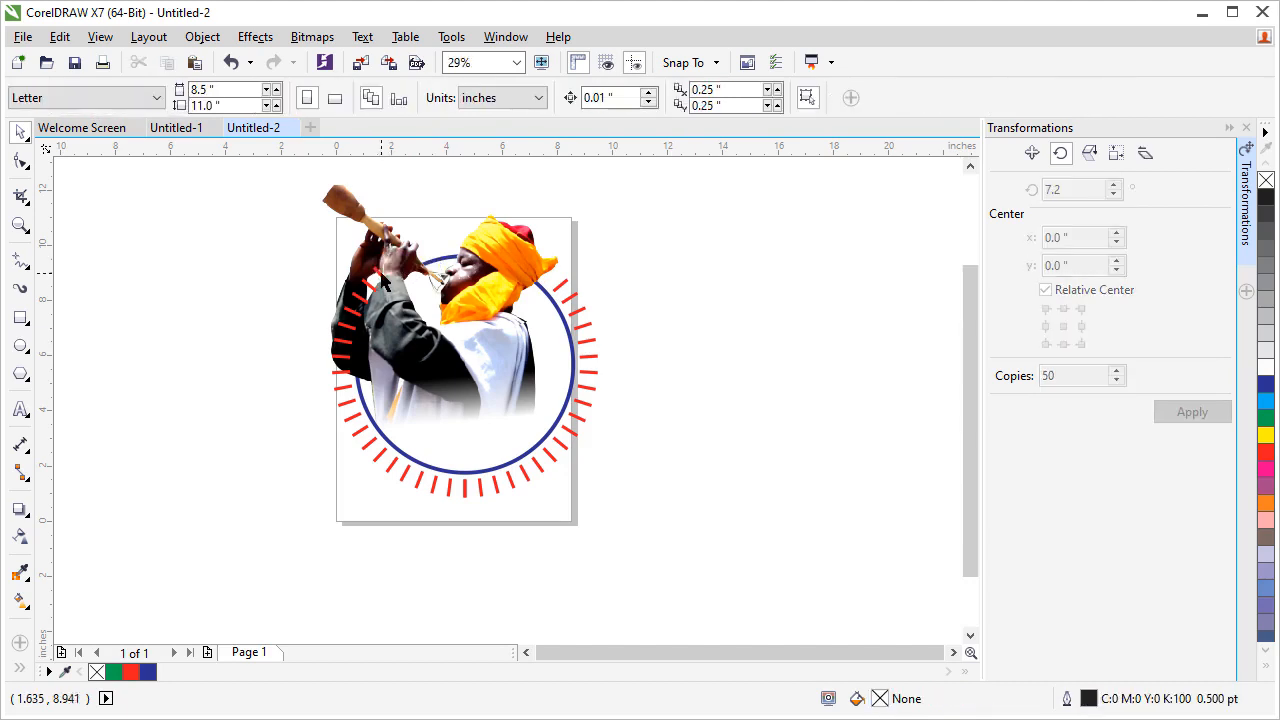
# - Delete the red bars overlapping the player's black sleeve, down to its lower edge on the ring's left side
pyautogui.click(362, 275)
pyautogui.press('Delete')
pyautogui.click(357, 282)
pyautogui.press('Delete')
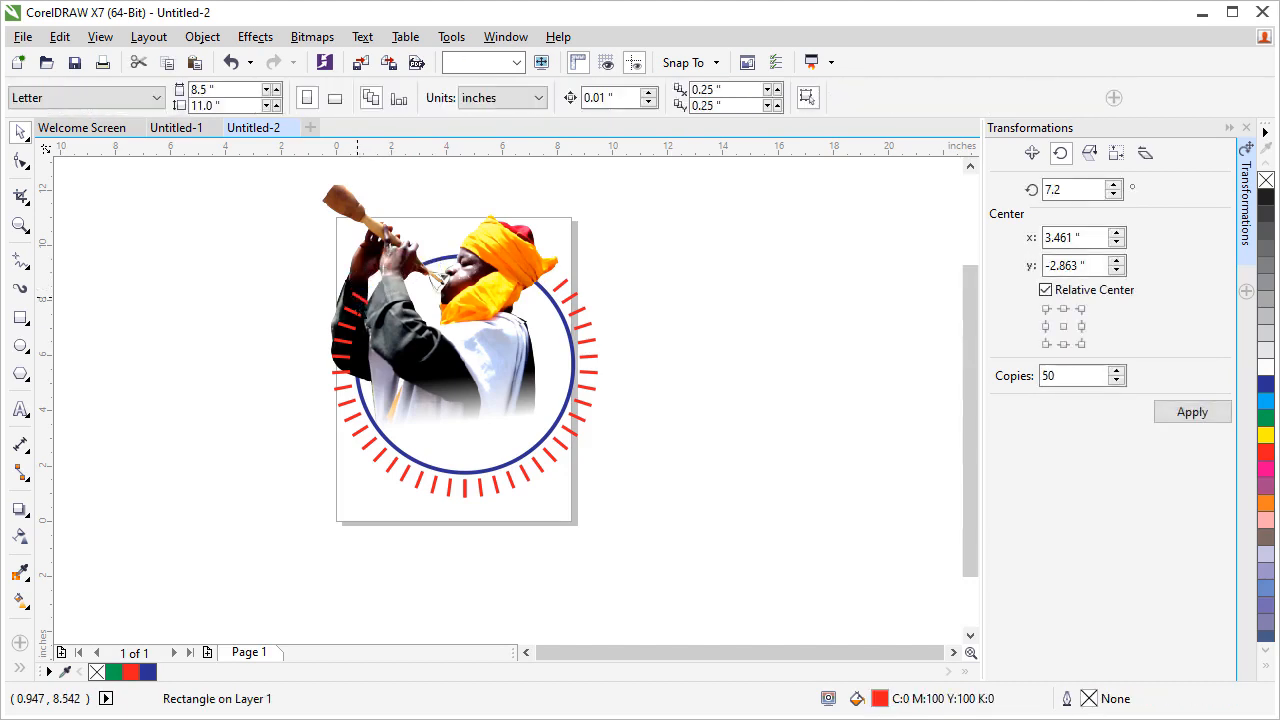
pyautogui.click(352, 292)
pyautogui.press('Delete')
pyautogui.click(353, 311)
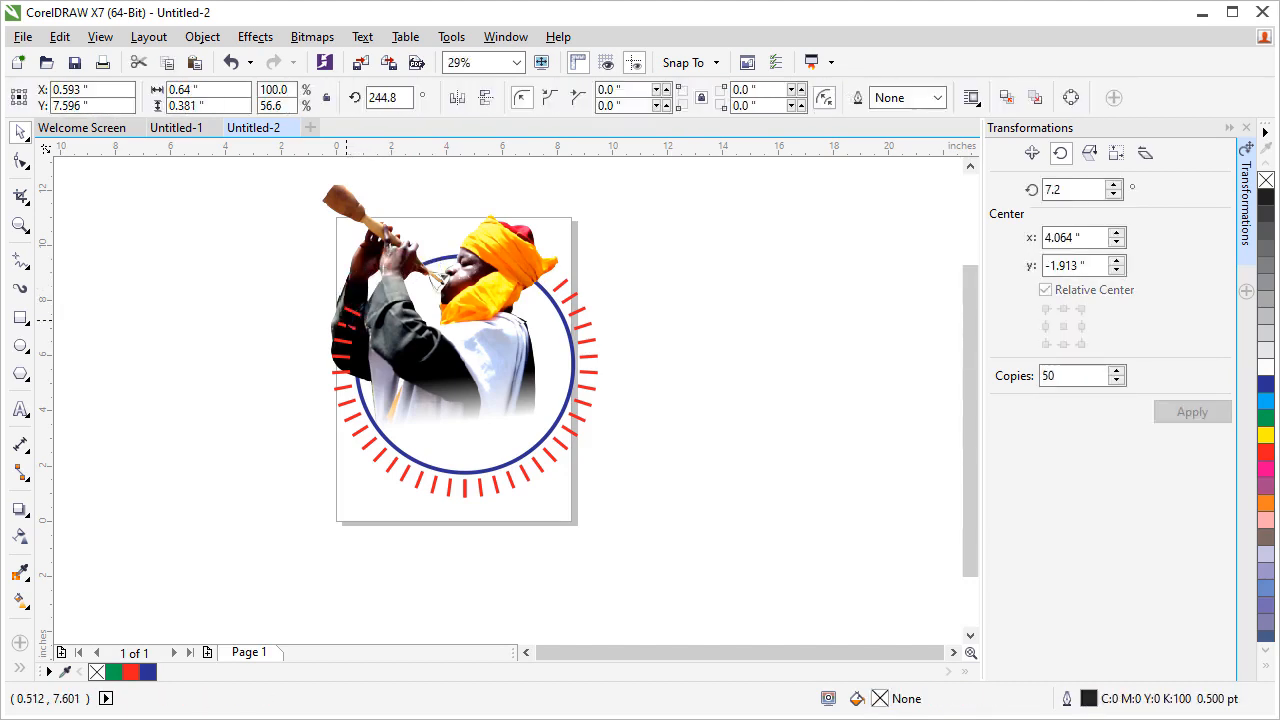
pyautogui.press('Delete')
pyautogui.click(354, 327)
pyautogui.press('Delete')
pyautogui.click(351, 345)
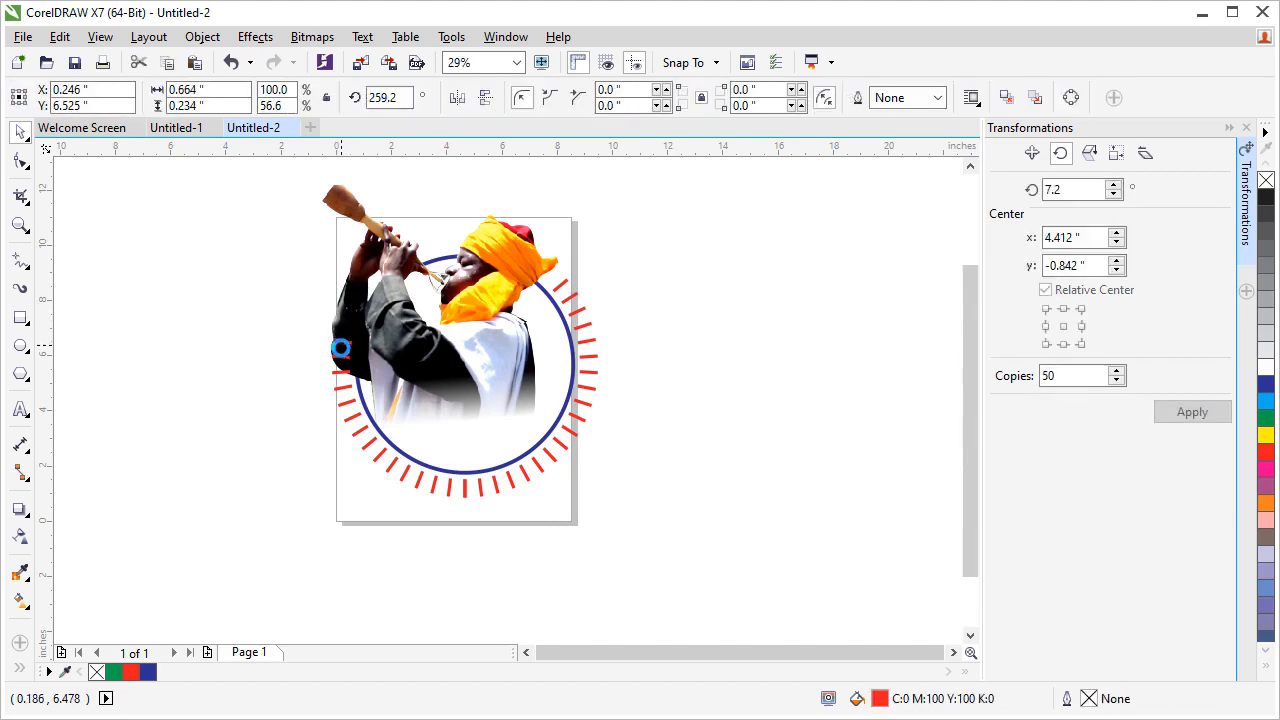
pyautogui.press('Delete')
pyautogui.click(340, 356)
pyautogui.press('Delete')
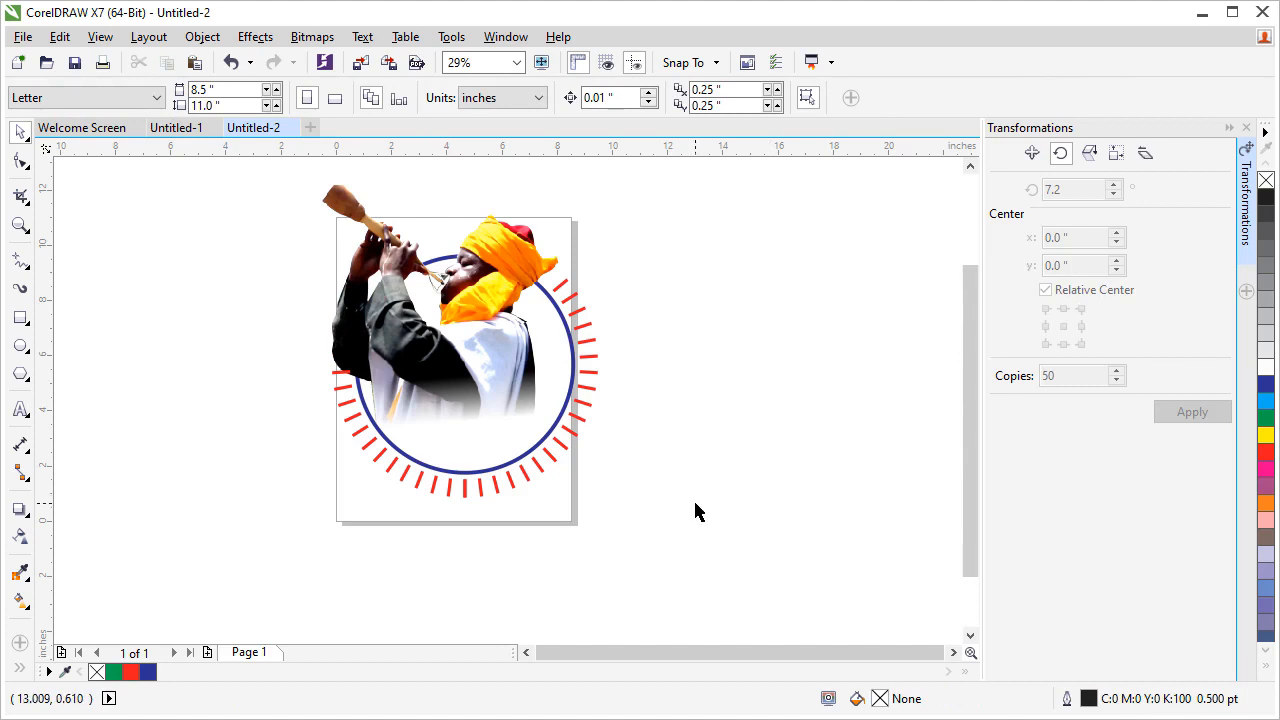
# - Fill five bars at the ring's lower right with yellow and four bars at its lower left with green
pyautogui.moveTo(701, 489); pyautogui.dragTo(488, 447)
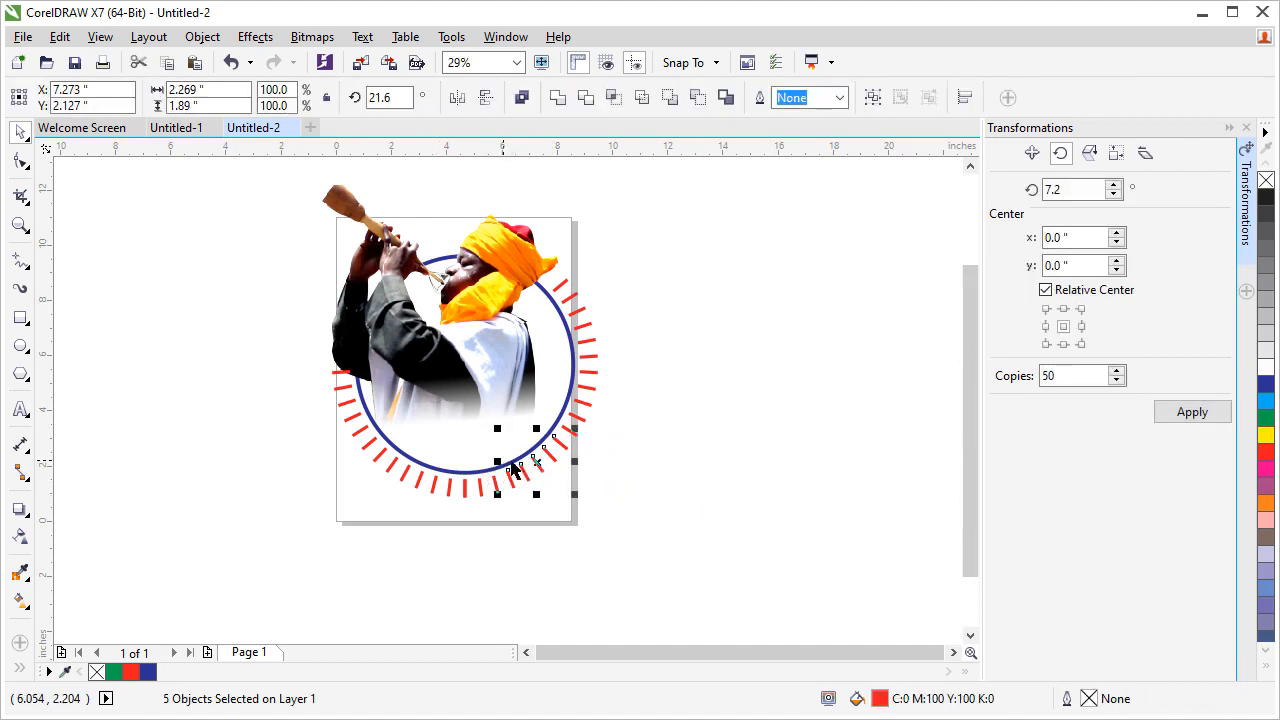
pyautogui.click(1265, 435)
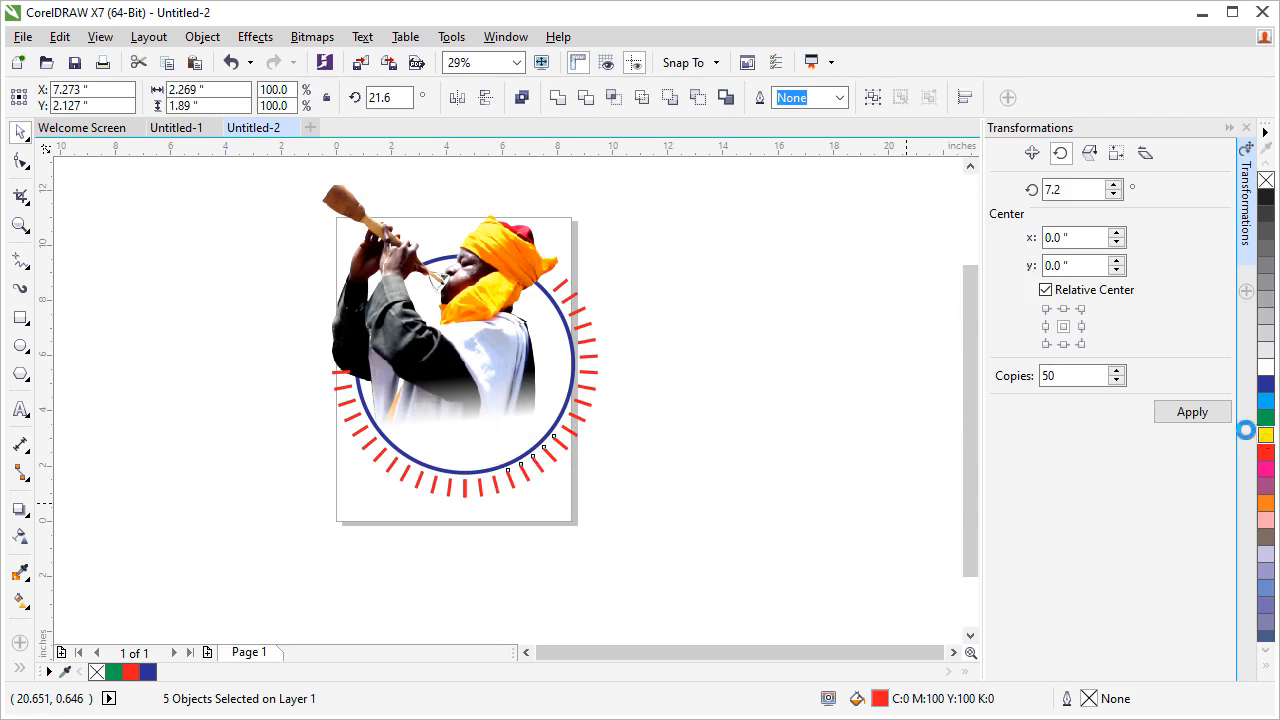
pyautogui.click(697, 508)
pyautogui.moveTo(285, 427); pyautogui.dragTo(438, 486)
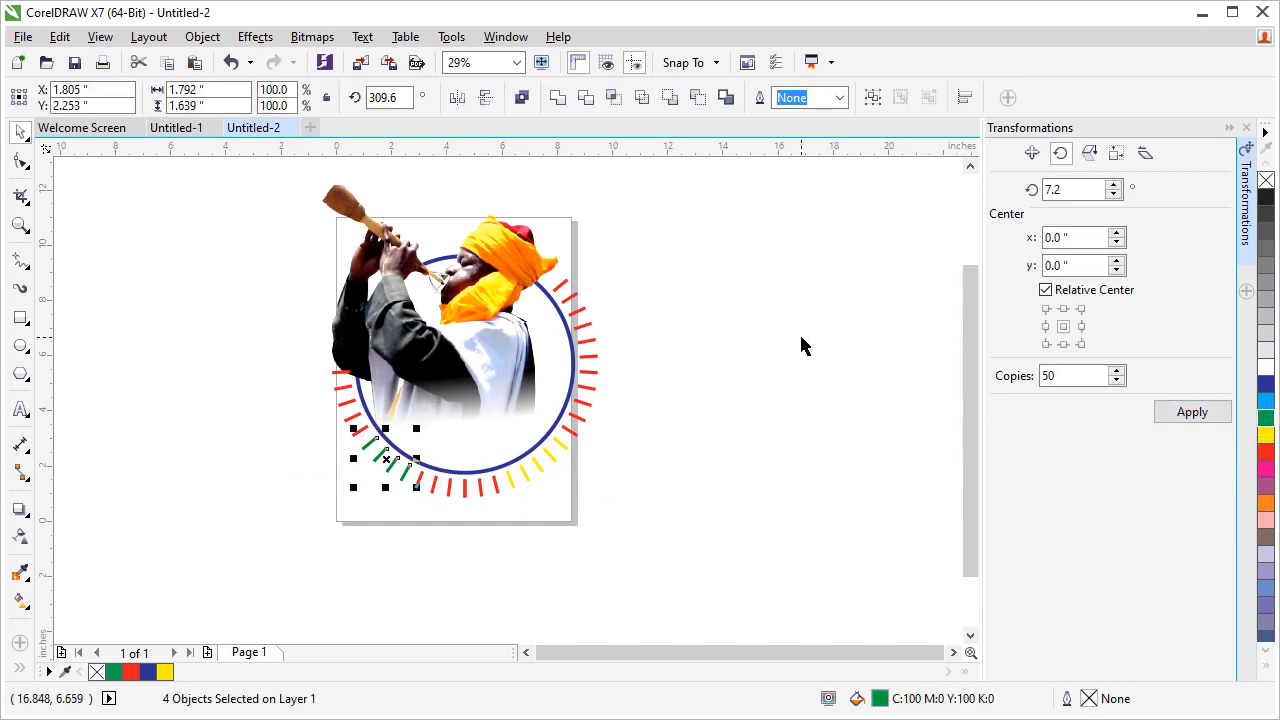
# - Fill two neighbouring red bars on the ring's right side, level with the player's shawl, with dark blue
pyautogui.moveTo(711, 258); pyautogui.dragTo(578, 366)
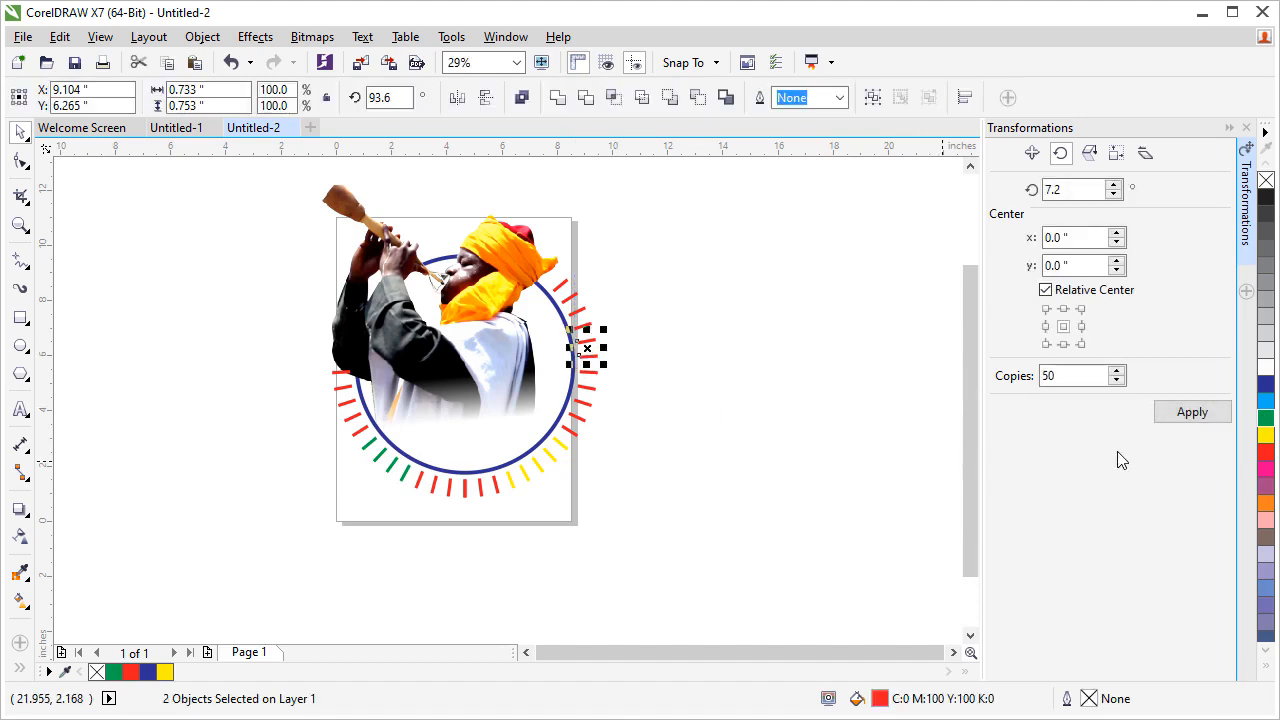
pyautogui.click(1264, 385)
pyautogui.click(813, 395)
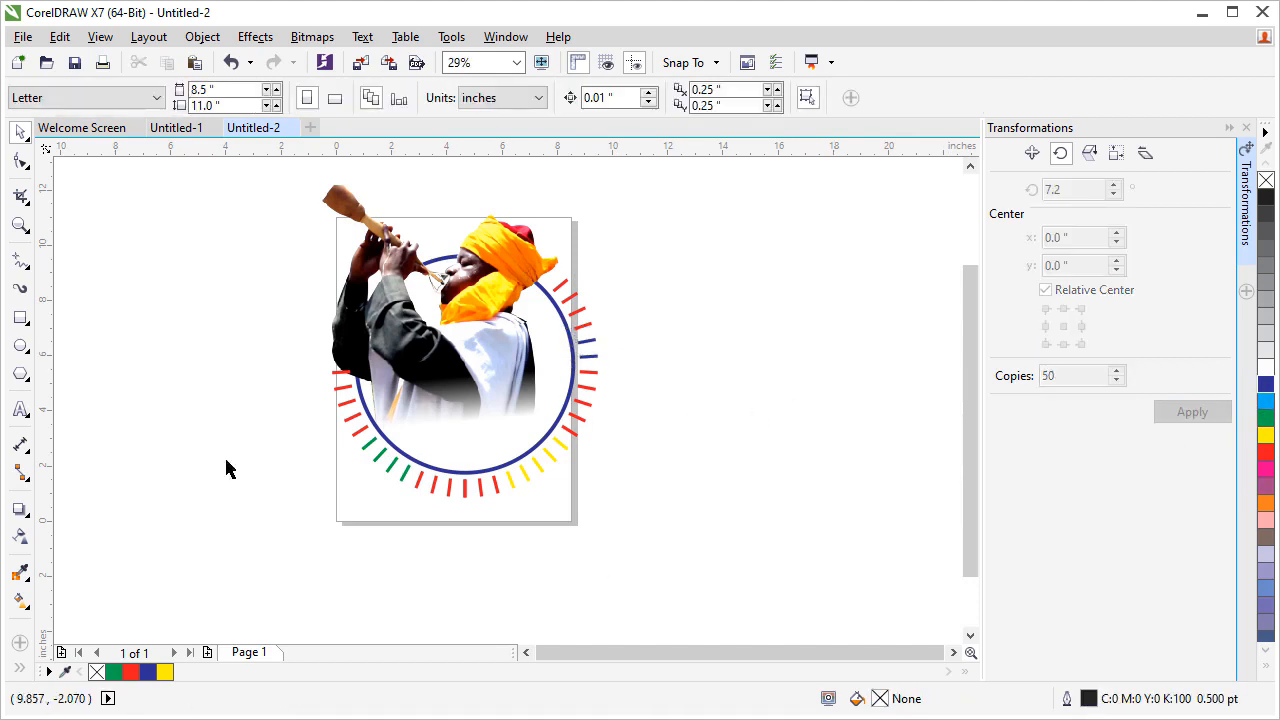
pyautogui.click(968, 167)
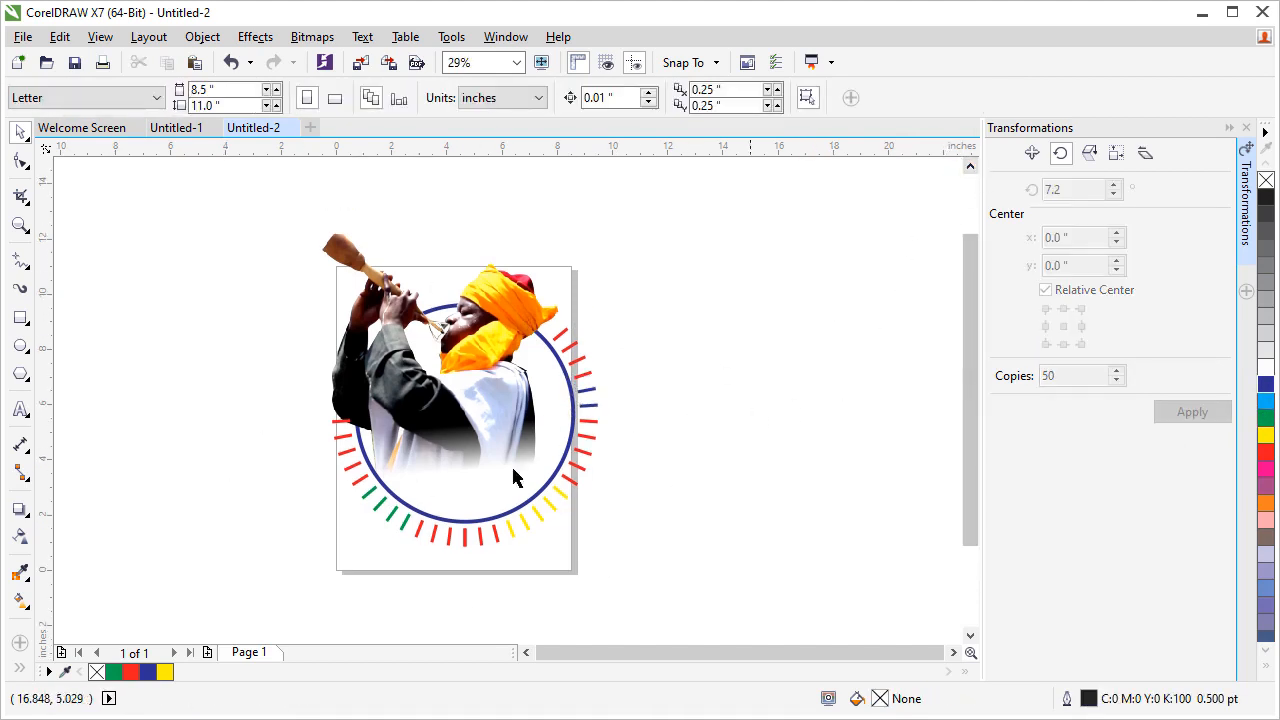